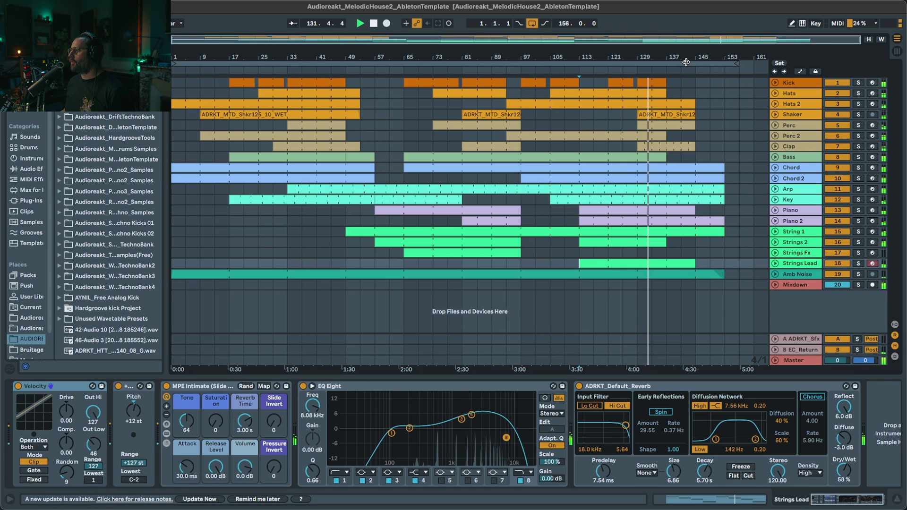
- Stop playback, then solo and unfold the Kick track
key("space")
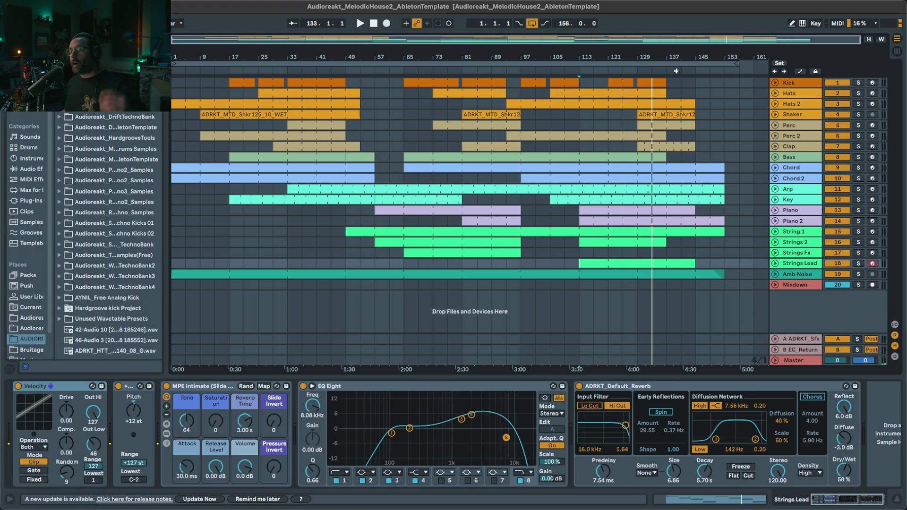
left_click(790, 84)
left_click(859, 83)
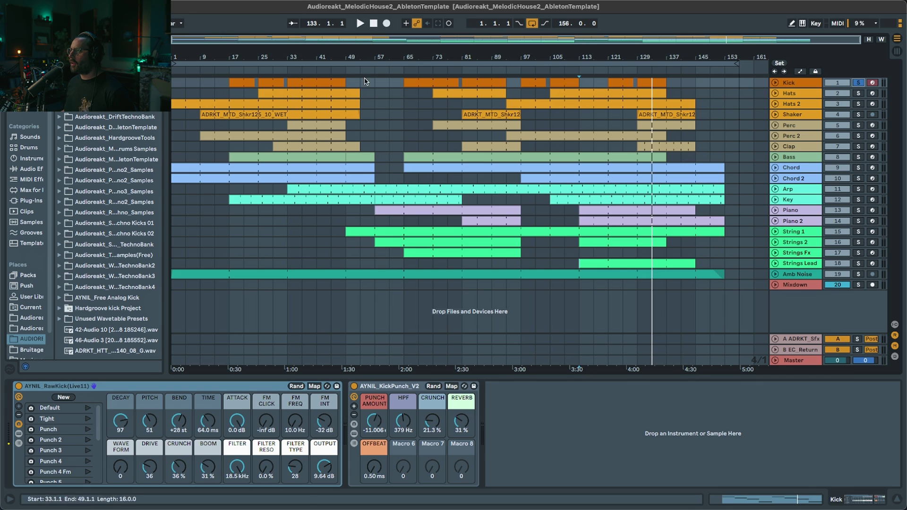
left_click(775, 83)
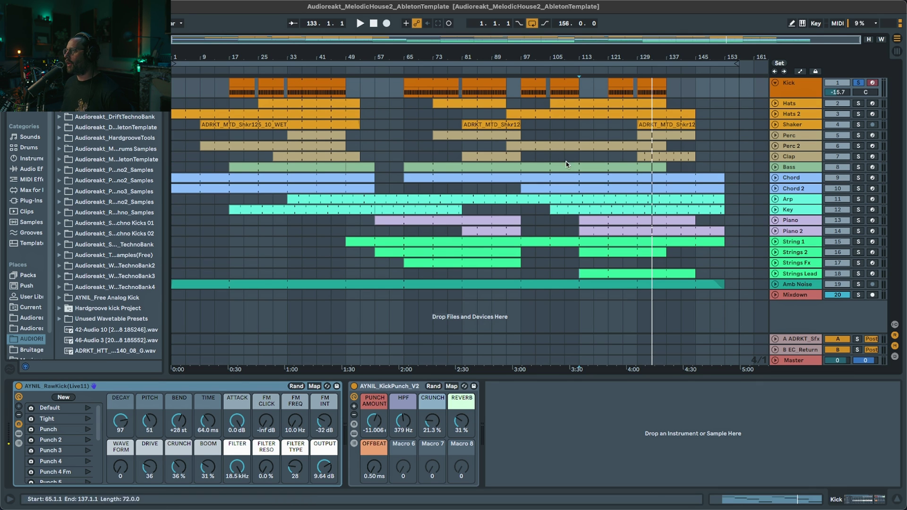
- Listen to the soloed kick from its first clip at bar 17
left_click(231, 84)
double_click(238, 84)
key("space")
left_click(796, 83)
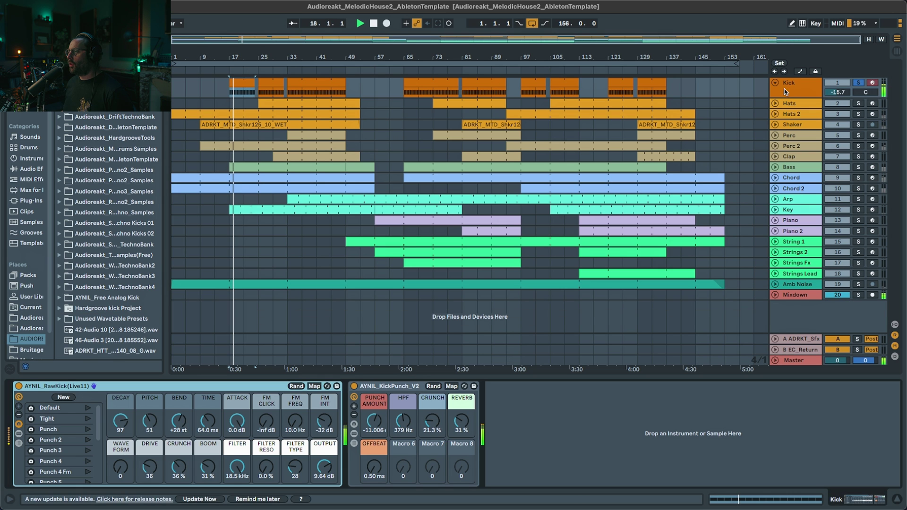
key("space")
- Bypass the AYNIL_KickPunch_V2 rack and inspect the Operator chain and its devices inside the AYNIL_RawKick rack, collapsing them again
left_click(354, 386)
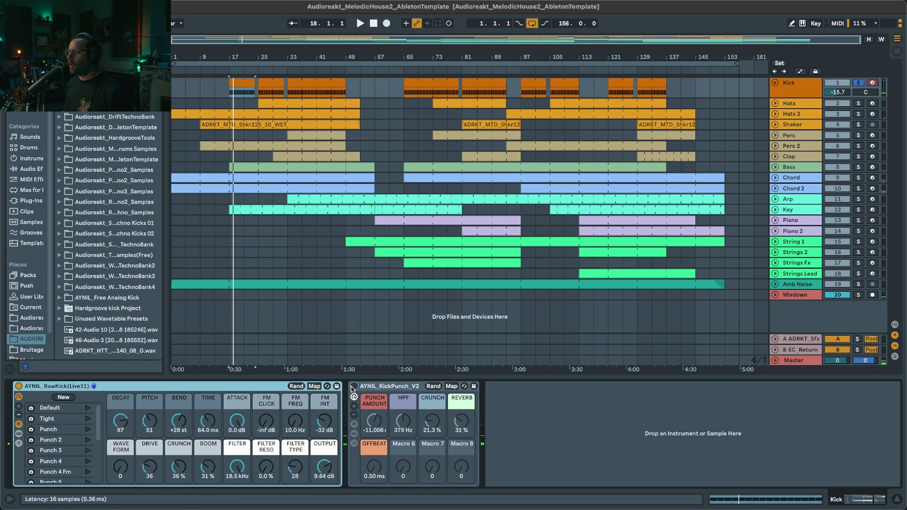
left_click(19, 444)
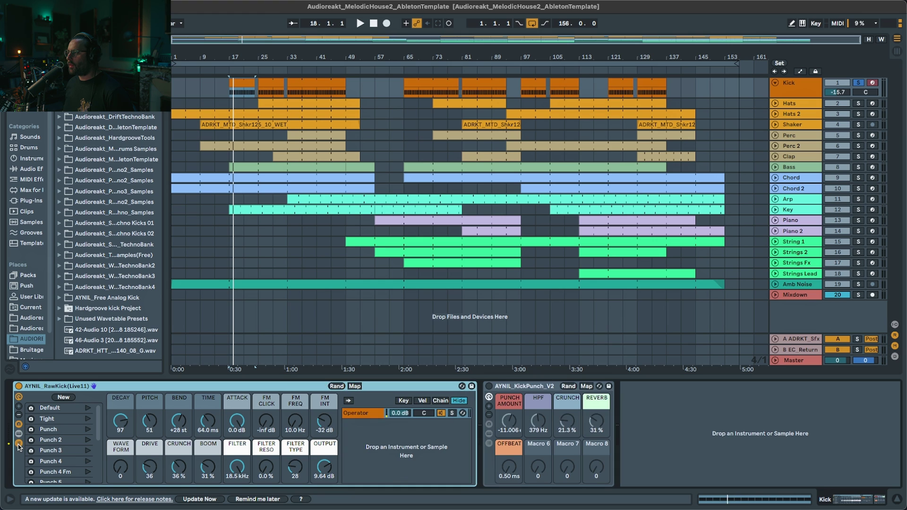
left_click(367, 415)
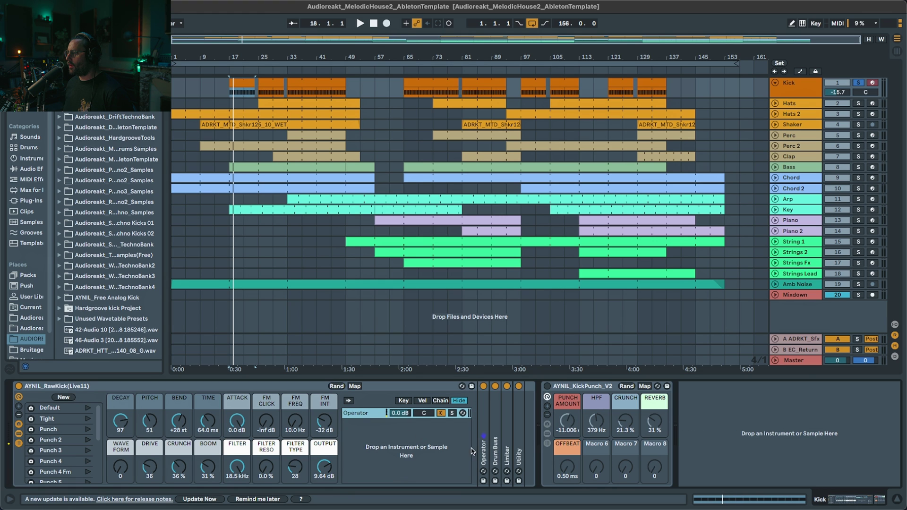
double_click(484, 452)
double_click(501, 387)
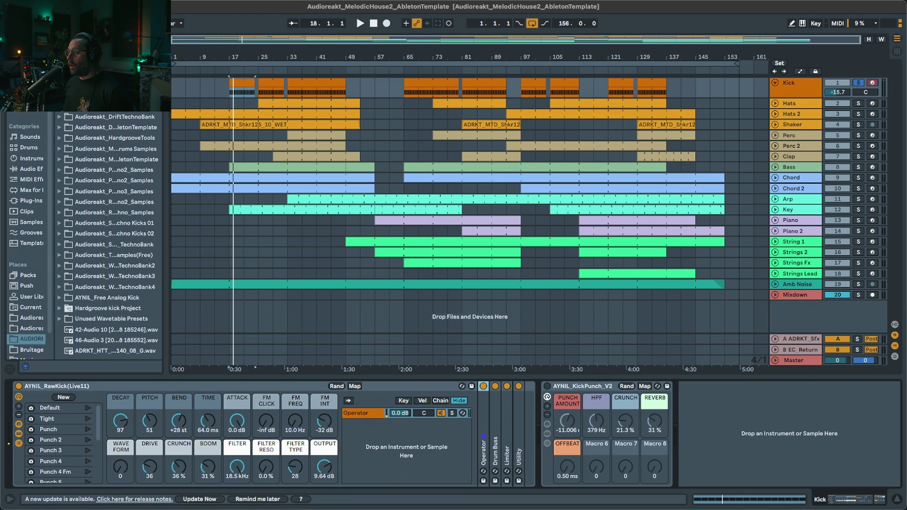
left_click(19, 444)
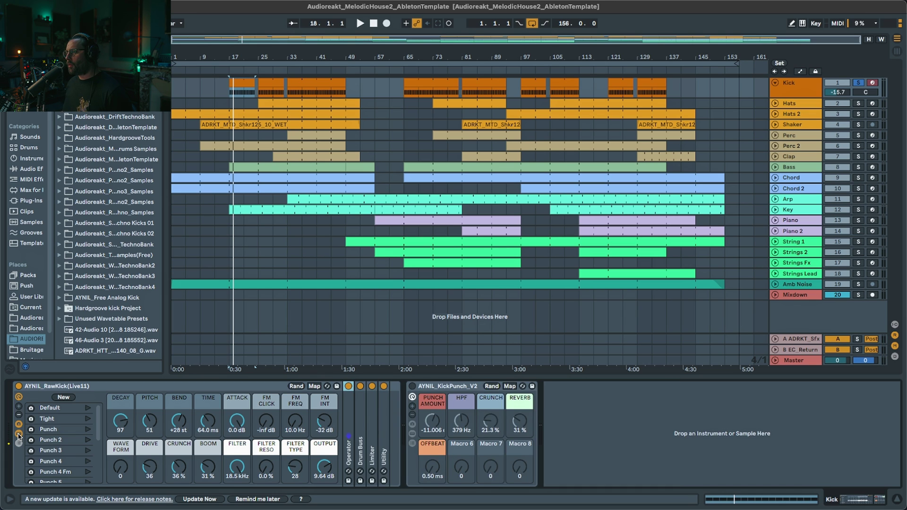
left_click(19, 435)
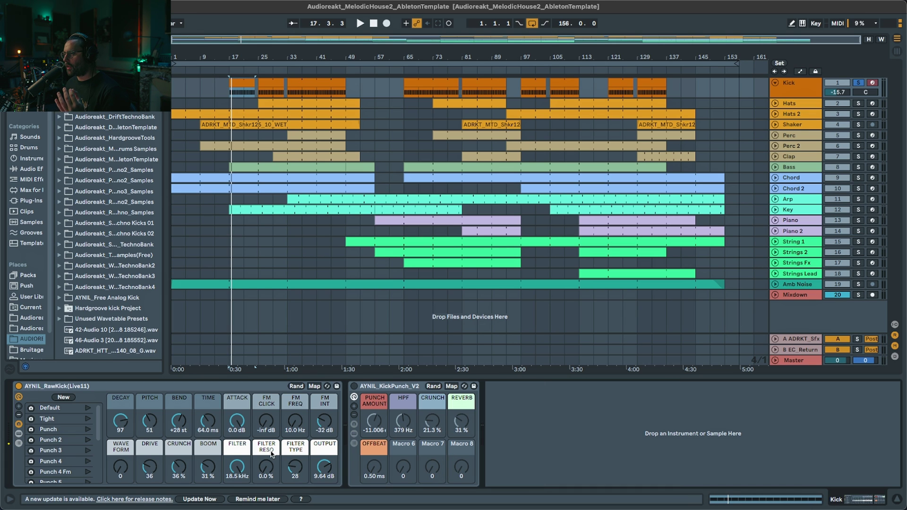
- Audition the kick with AYNIL_KickPunch_V2 bypassed and re-enabled, first soloed and also within the full mix
key("space")
left_click(354, 387)
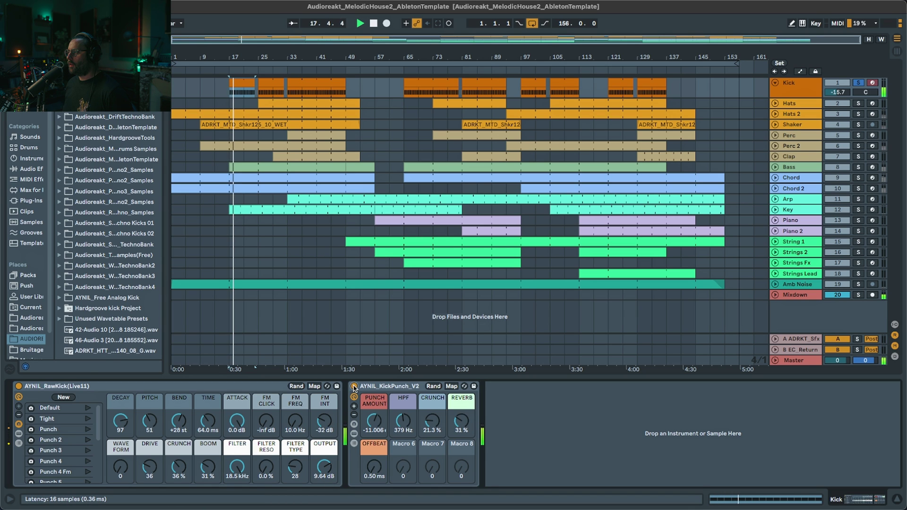
key("space")
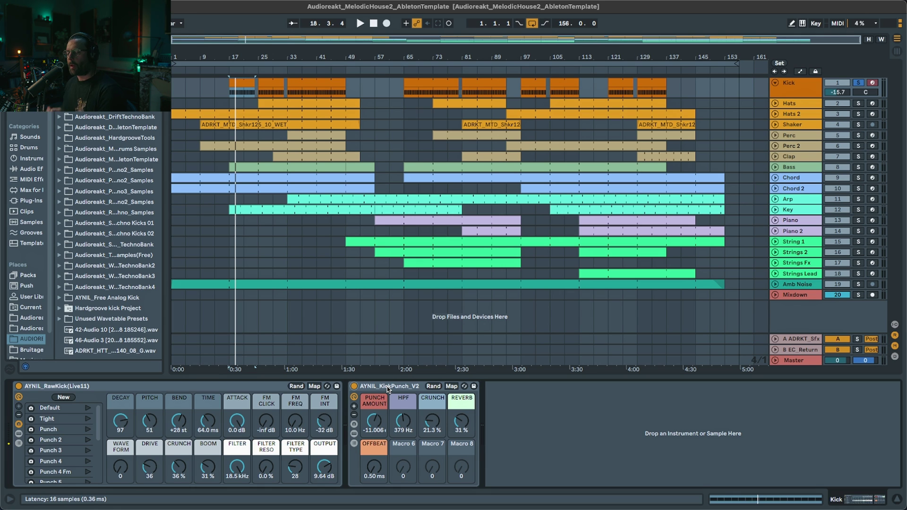
key("space")
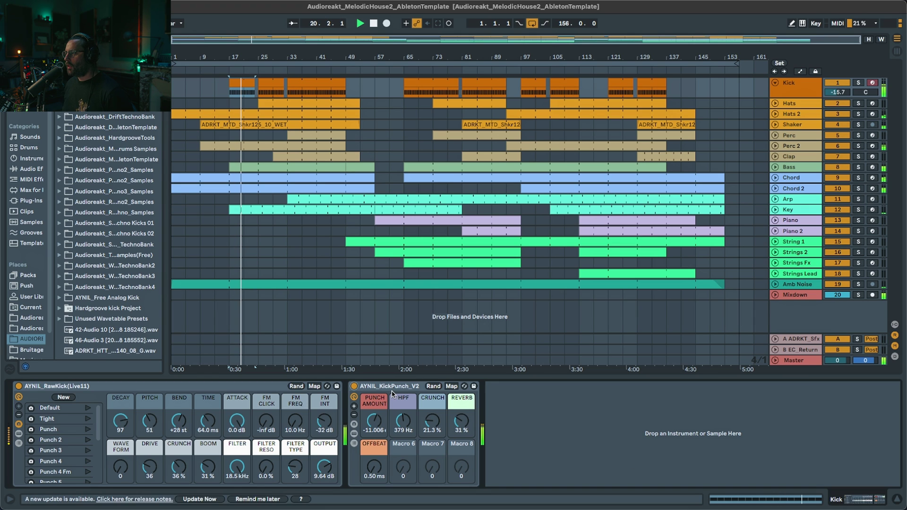
key("space")
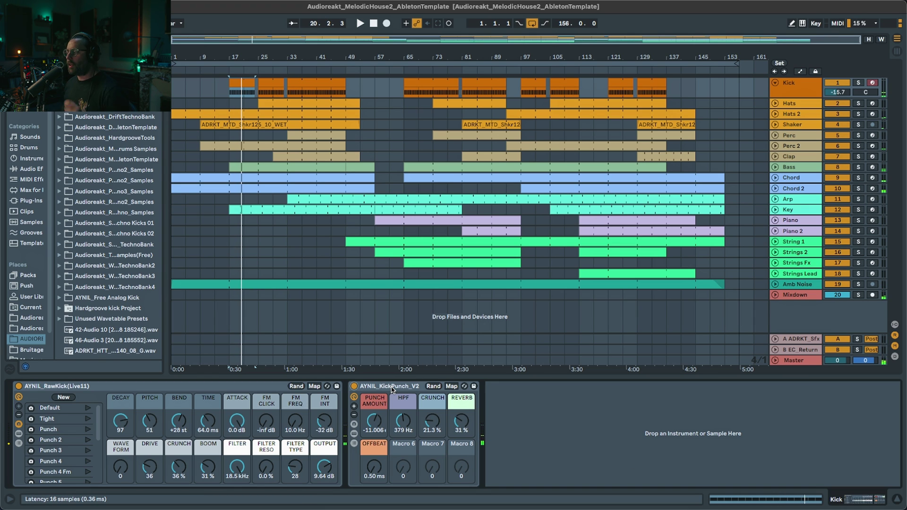
- Solo and unfold the Hats track, and play its clip at bar 25 with the MIDI notes shown
left_click(859, 103)
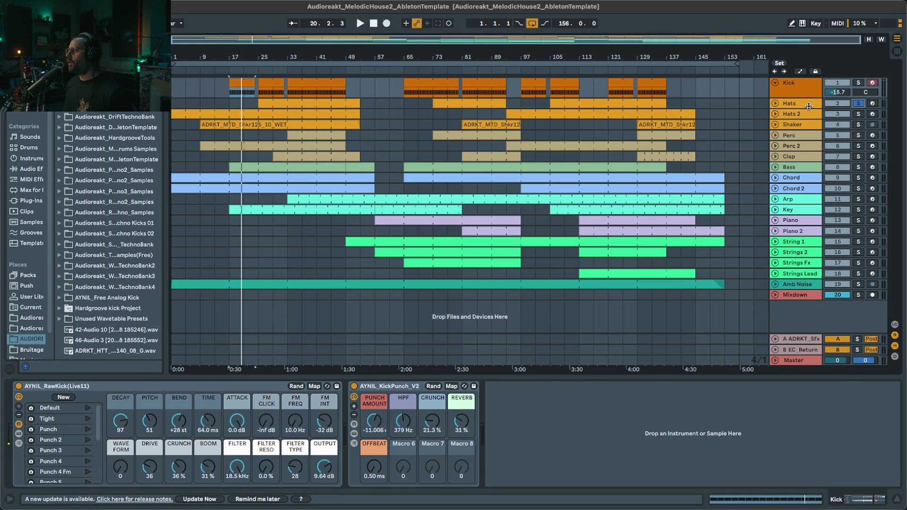
left_click(807, 104)
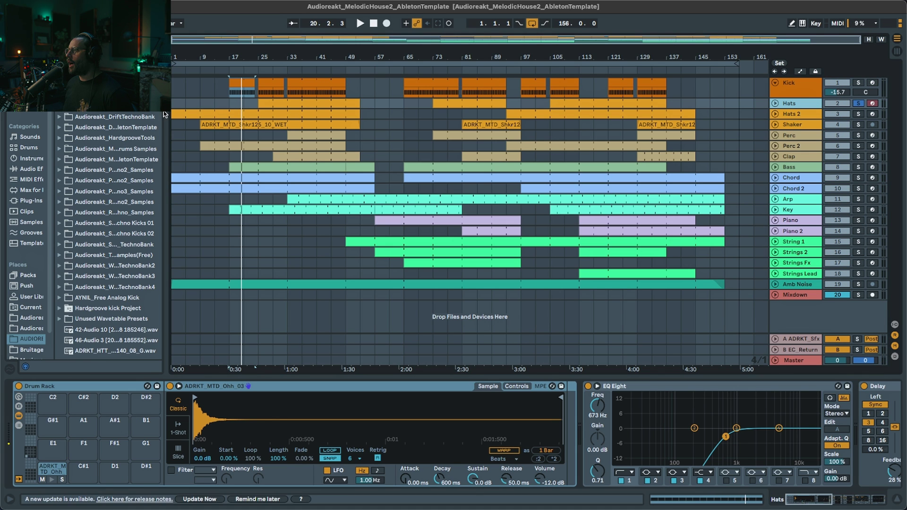
left_click(268, 103)
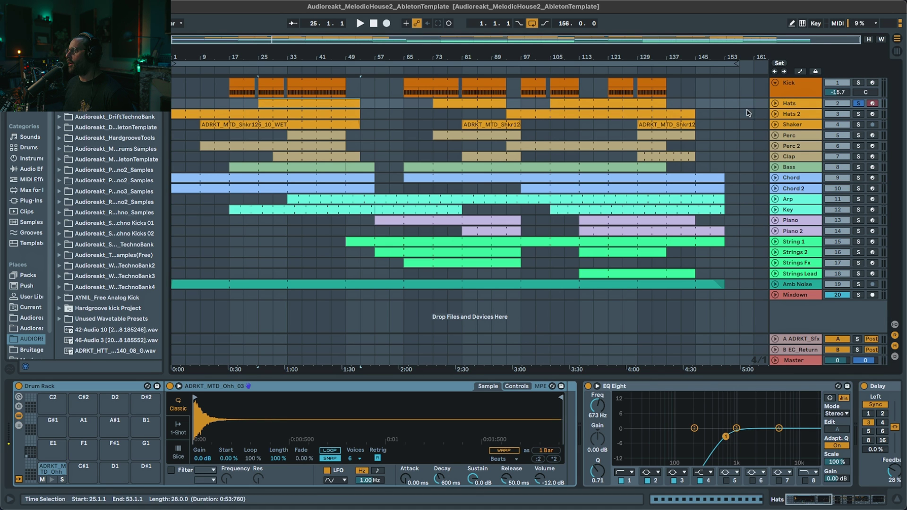
left_click(776, 103)
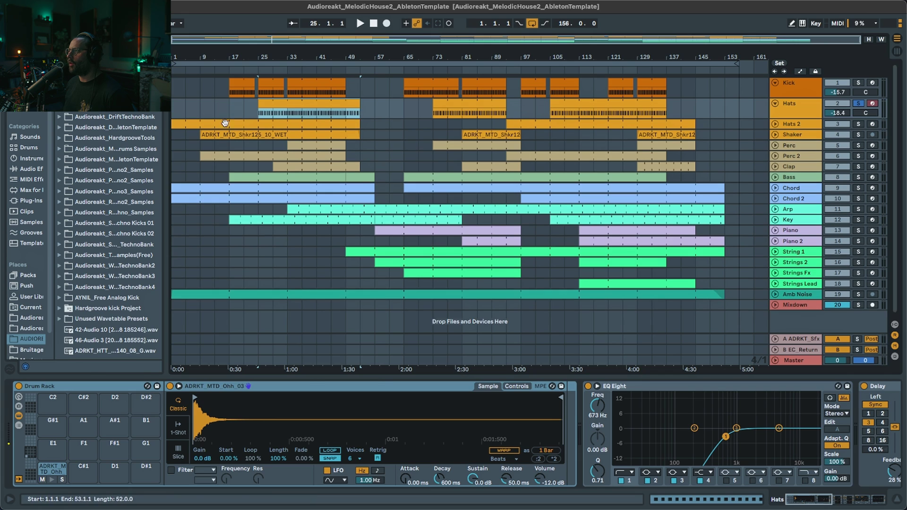
key("shift+Tab")
key("space")
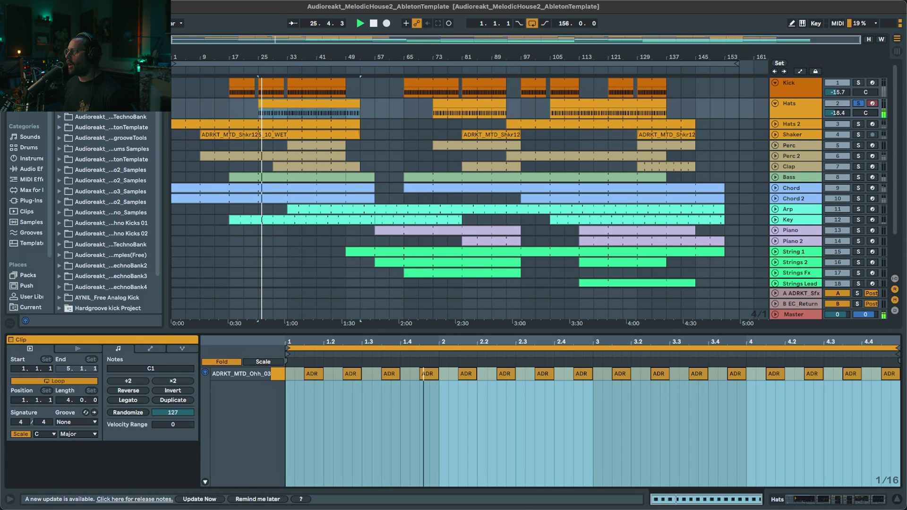
- Enable both Delay effects on the Hats track while auditioning the pattern
left_click(859, 105)
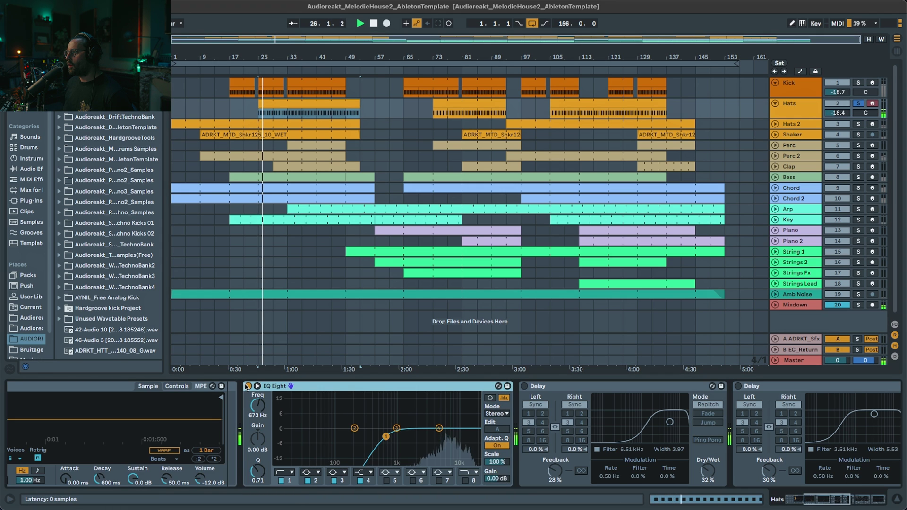
left_click(525, 387)
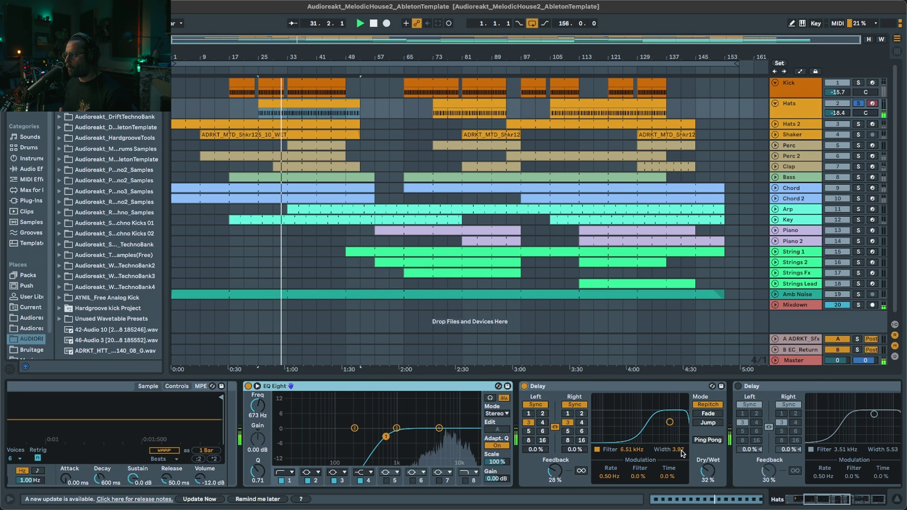
key("space")
scroll(597, 414, "right", 3)
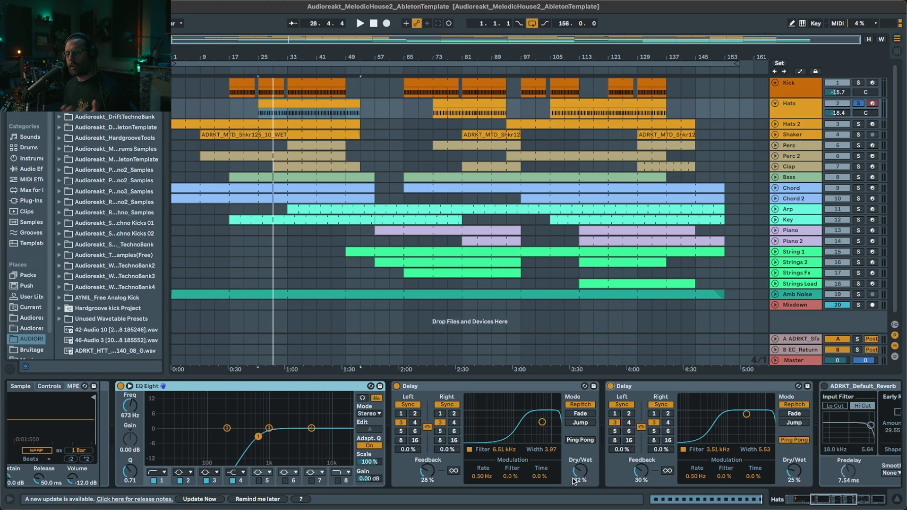
- Compare the hats with both Delays bypassed and active, and enable ADRKT_Default_Reverb on the track
key("space")
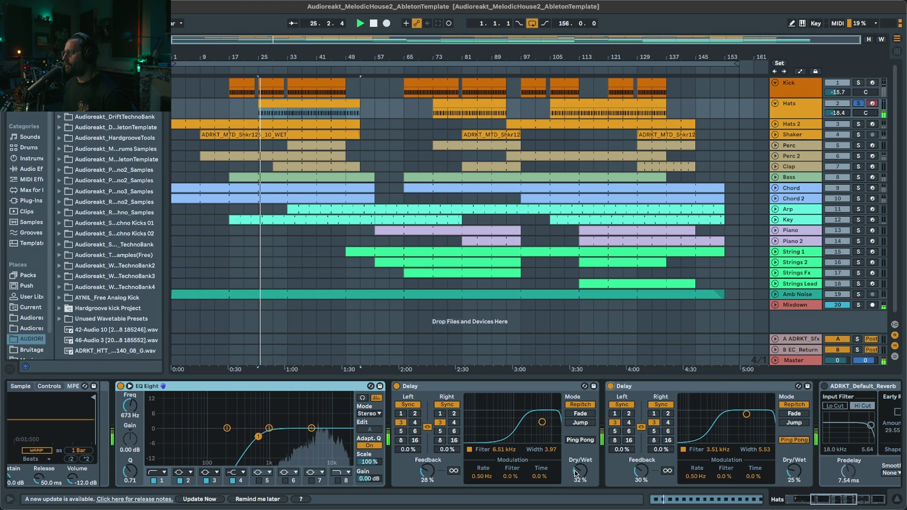
left_click(530, 388)
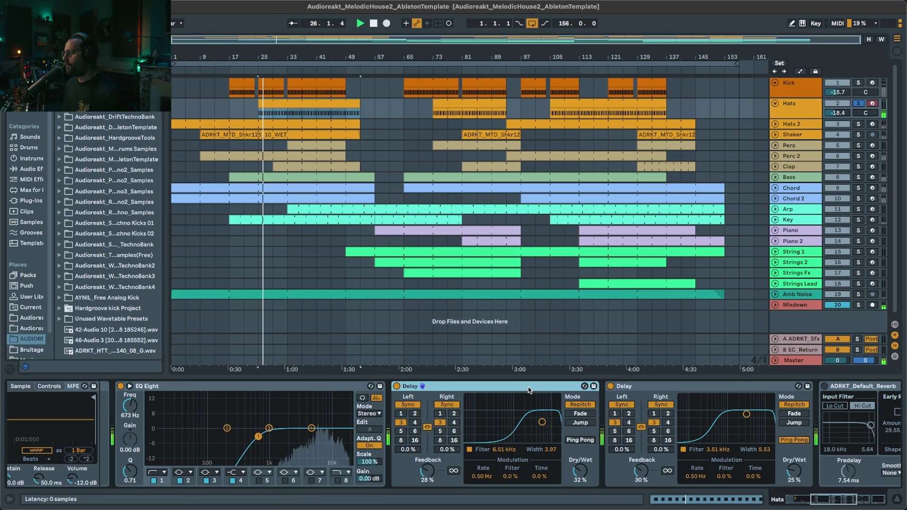
left_click(660, 388, "shift")
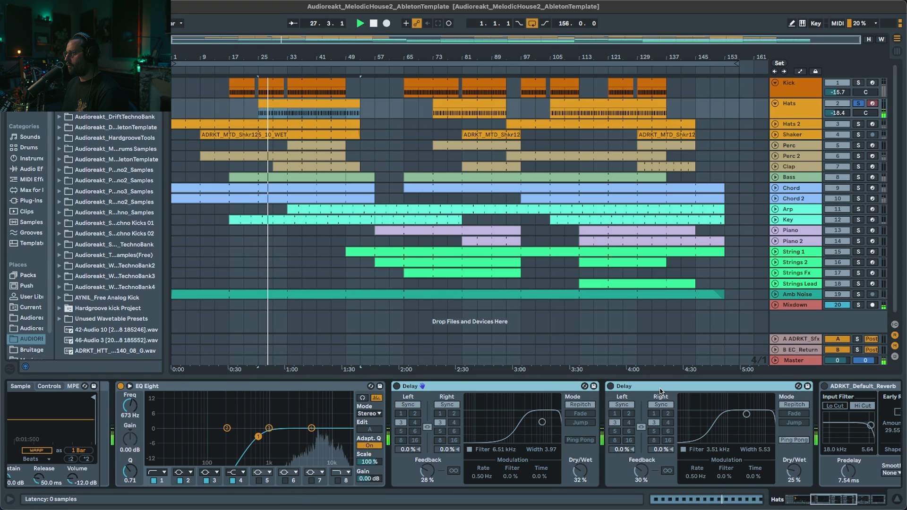
left_click(825, 387)
left_click_drag(829, 500, 853, 499)
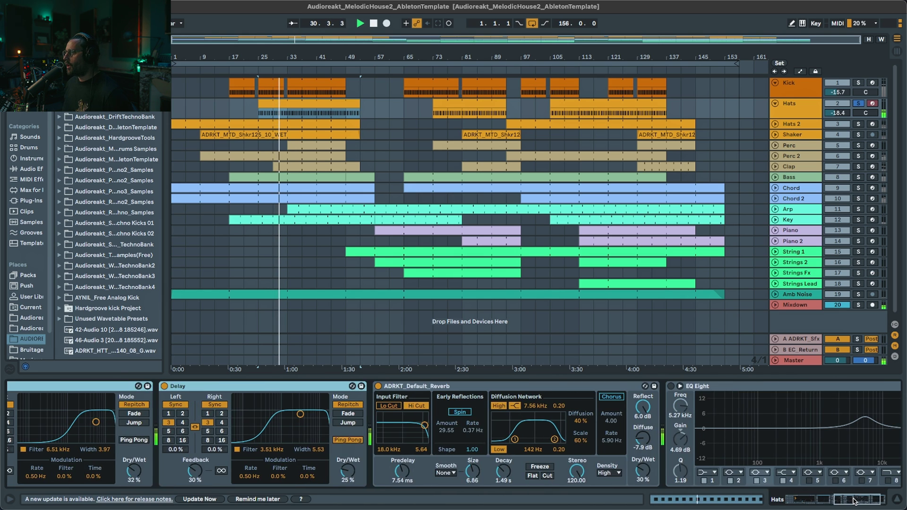
- Enable the EQ Eight at the end of the Hats device chain while the loop plays, and stop playback
key("space")
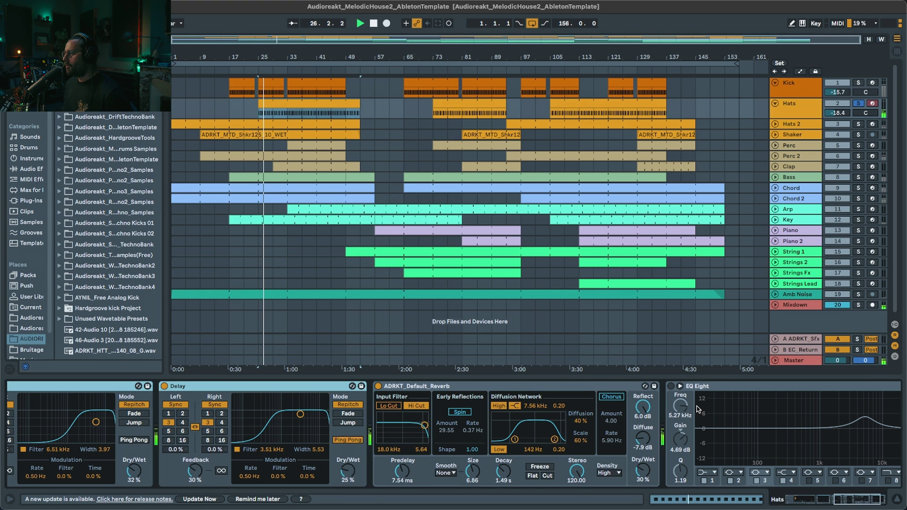
left_click(671, 387)
left_click_drag(858, 500, 869, 499)
key("space")
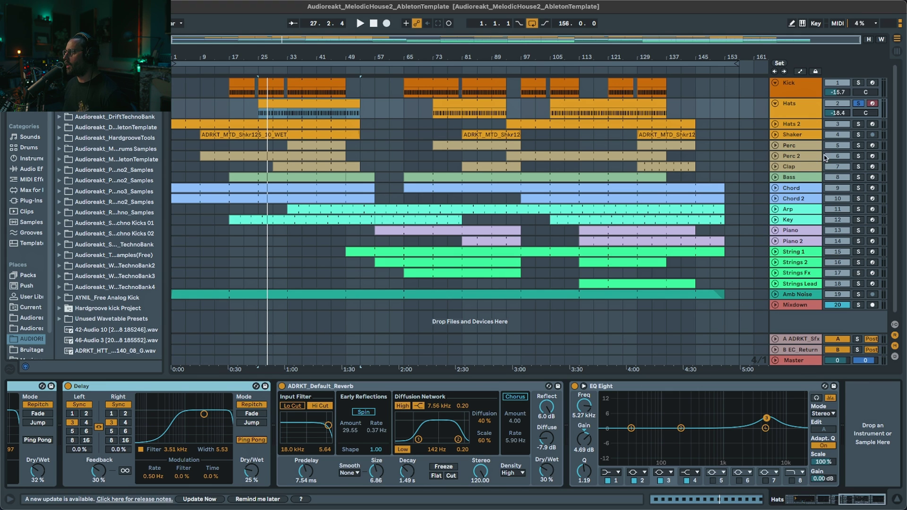
- Solo and unfold the Hats 2 track and play it from its first clip at bar 1
left_click(859, 124)
left_click(775, 124)
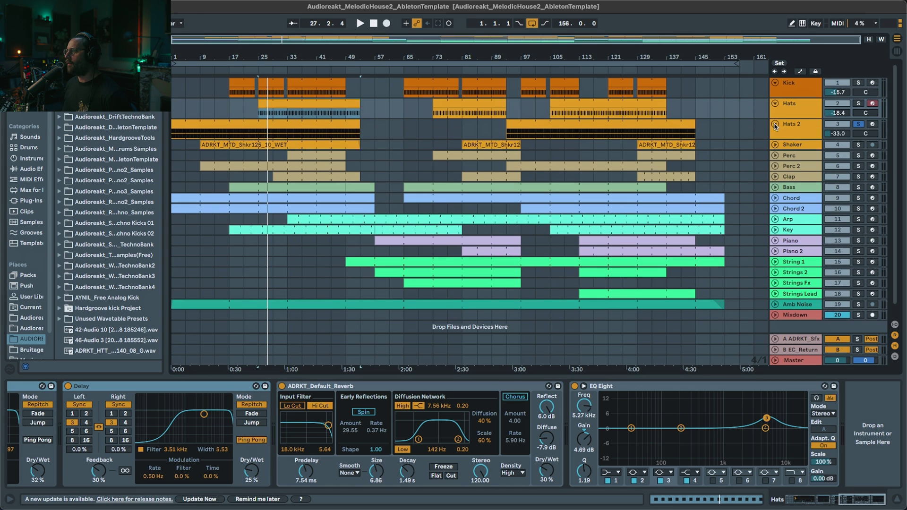
left_click(202, 125)
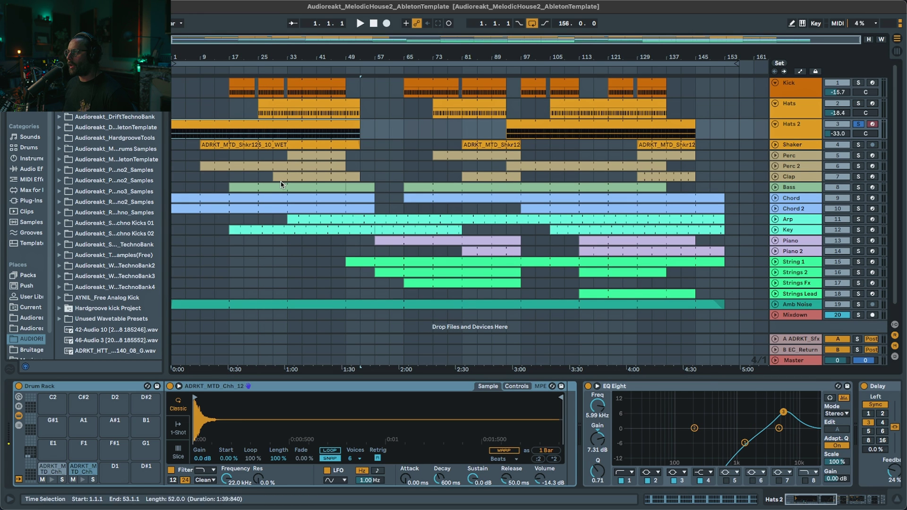
key("space")
double_click(798, 134)
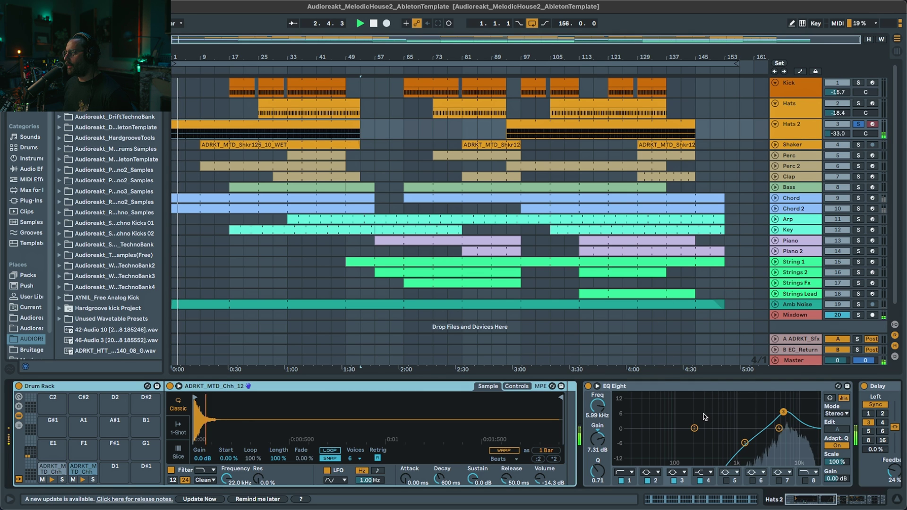
- Open the first Hats 2 clip's MIDI notes, examine the note velocities in the first bar and replay the pattern
double_click(190, 123)
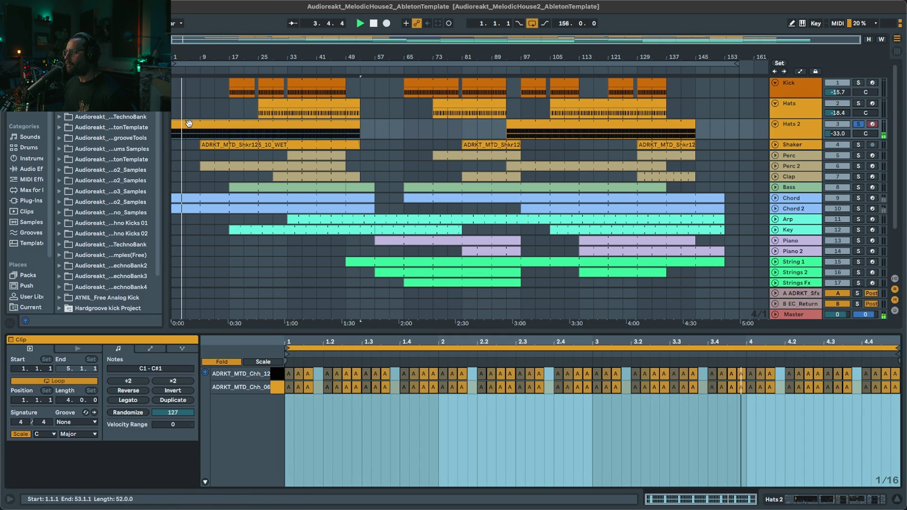
key("space")
left_click_drag(310, 345, 310, 397)
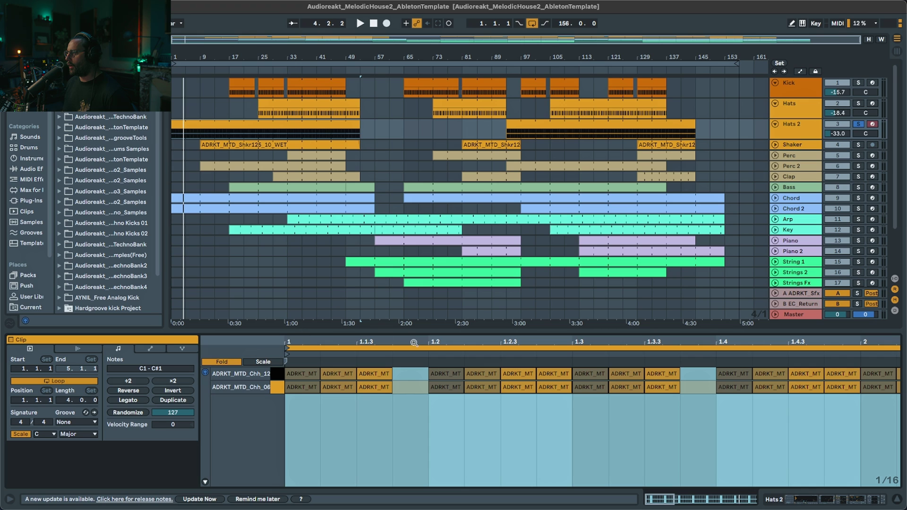
left_click(377, 419)
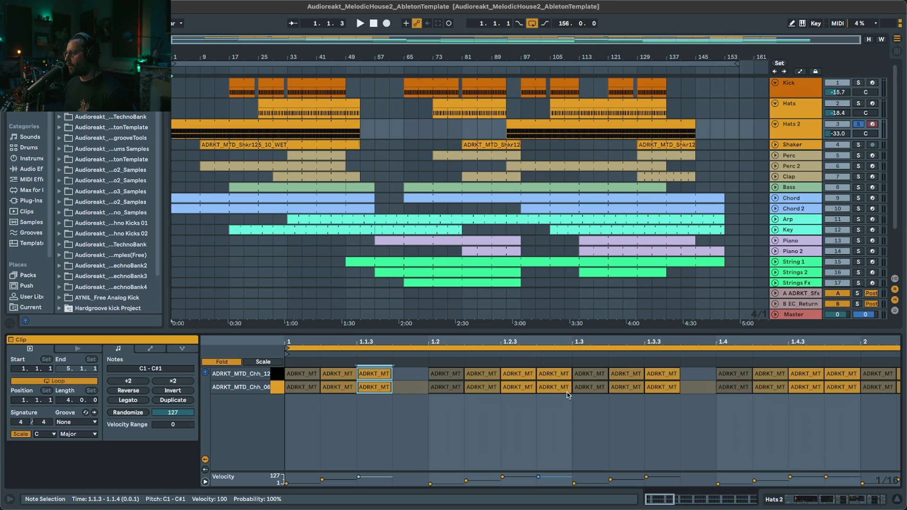
key("space")
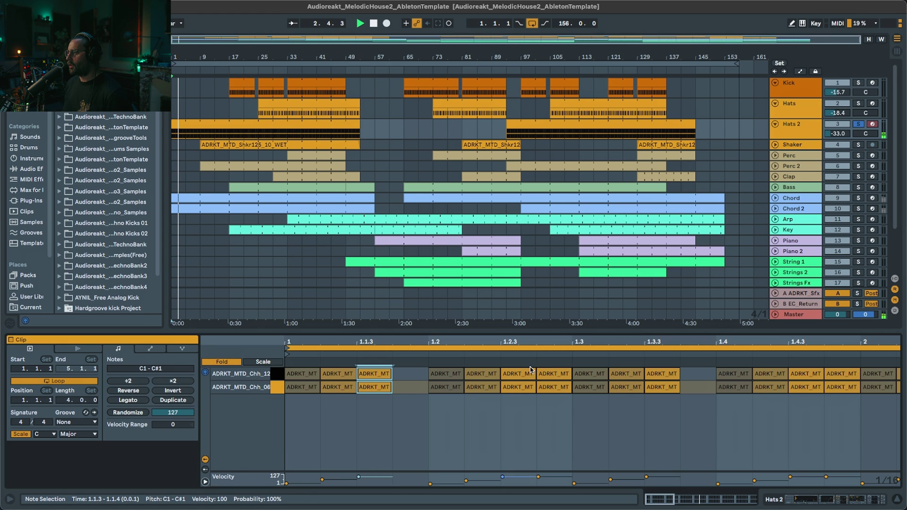
- Return from the notes to the Hats 2 device chain, play it with the effects bypassed, and enable its EQ Eight
left_click_drag(511, 342, 382, 343)
key("space")
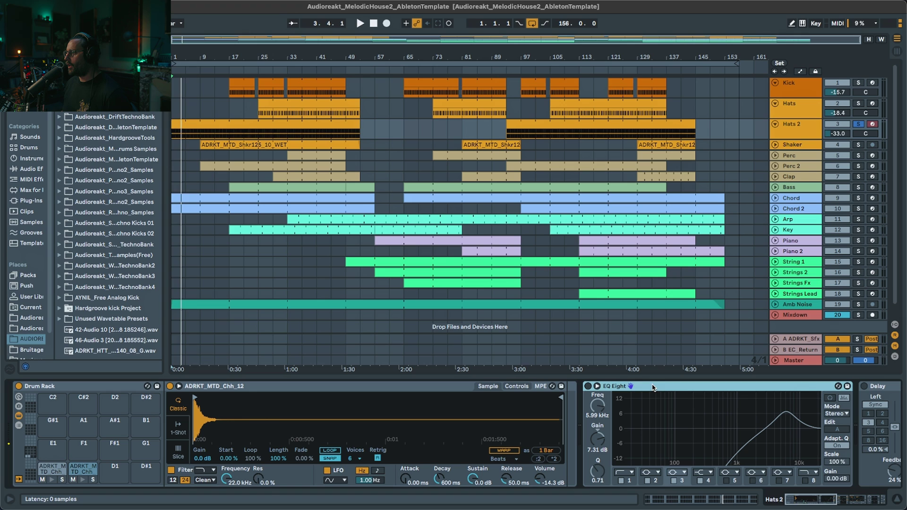
key("space")
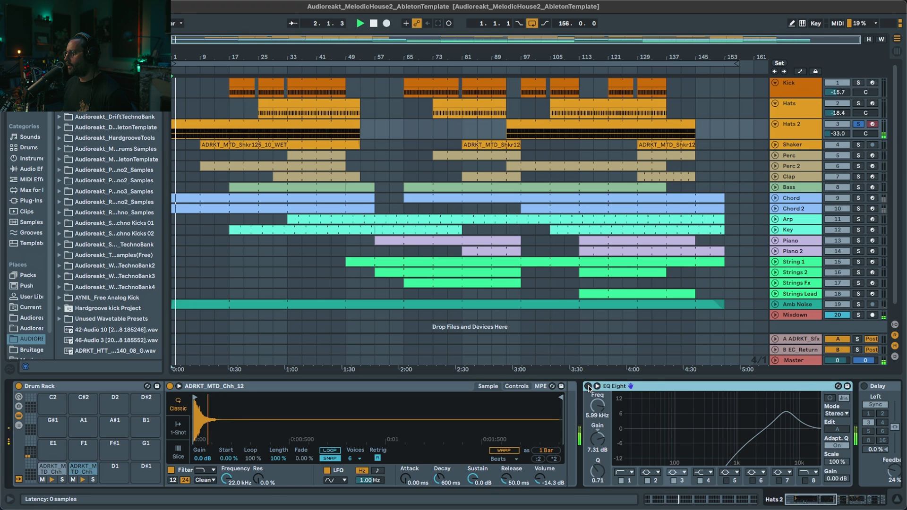
left_click(589, 386)
key("space")
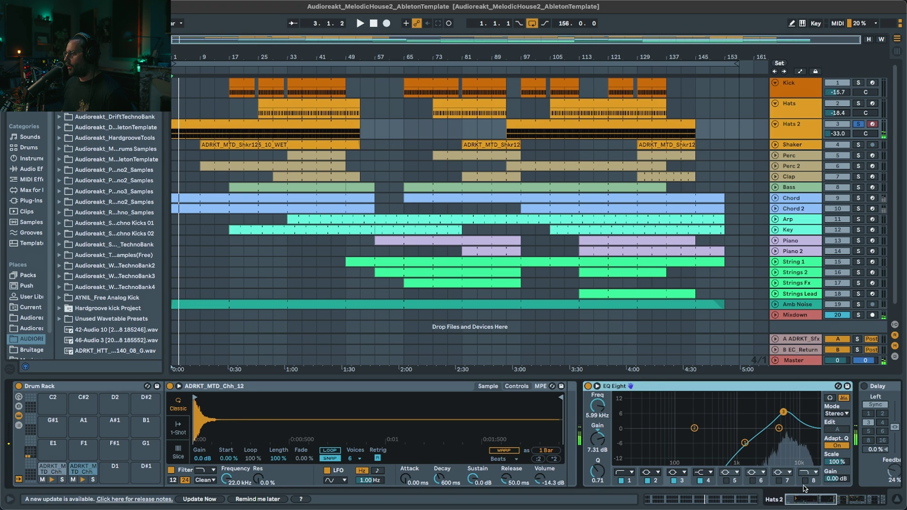
- Enable the Delay on Hats 2, listen to it with the EQ Eight active, and stop playback
left_click_drag(808, 500, 822, 499)
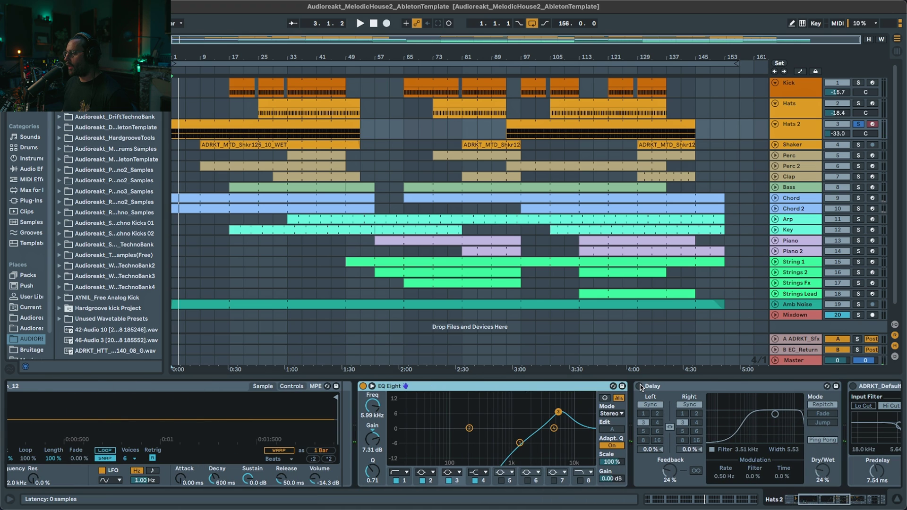
left_click(670, 390)
key("space")
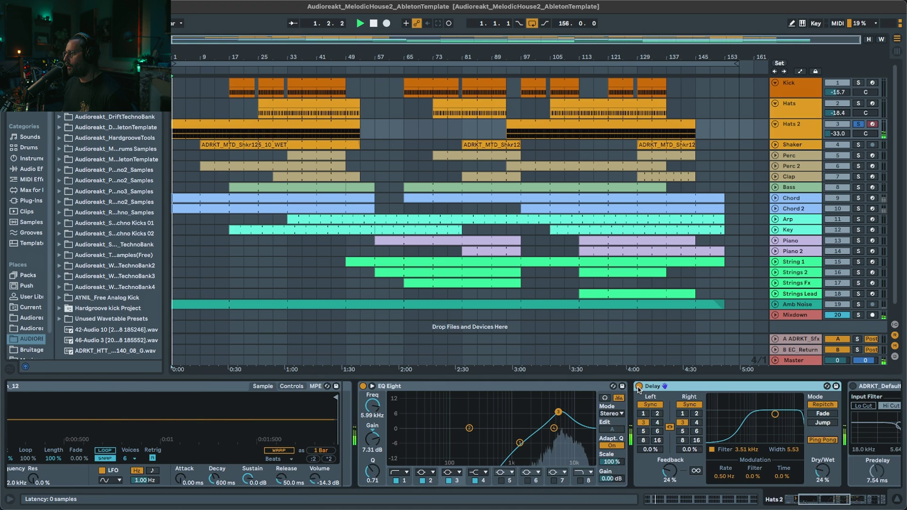
left_click_drag(806, 500, 817, 499)
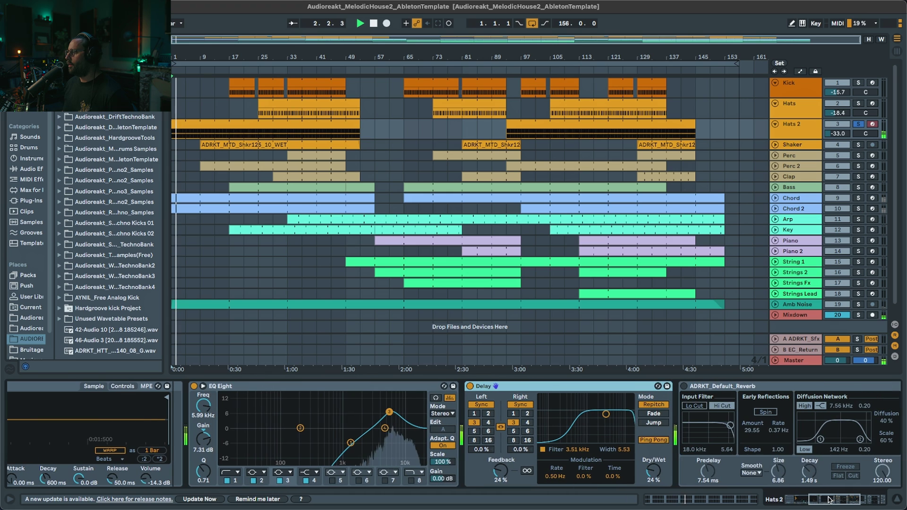
key("space")
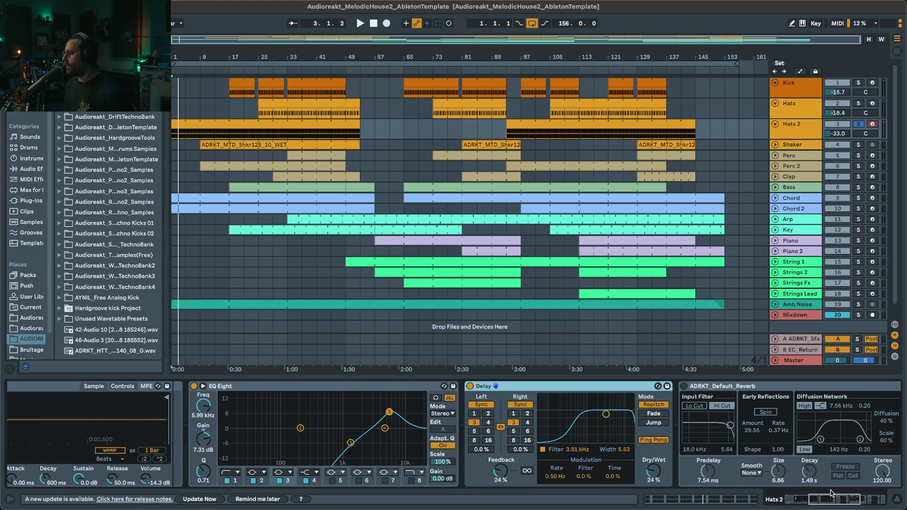
- Enable ADRKT_Default_Reverb on Hats 2, replay the pattern with it and stop playback
left_click_drag(832, 493, 855, 499)
left_click(354, 386)
key("space")
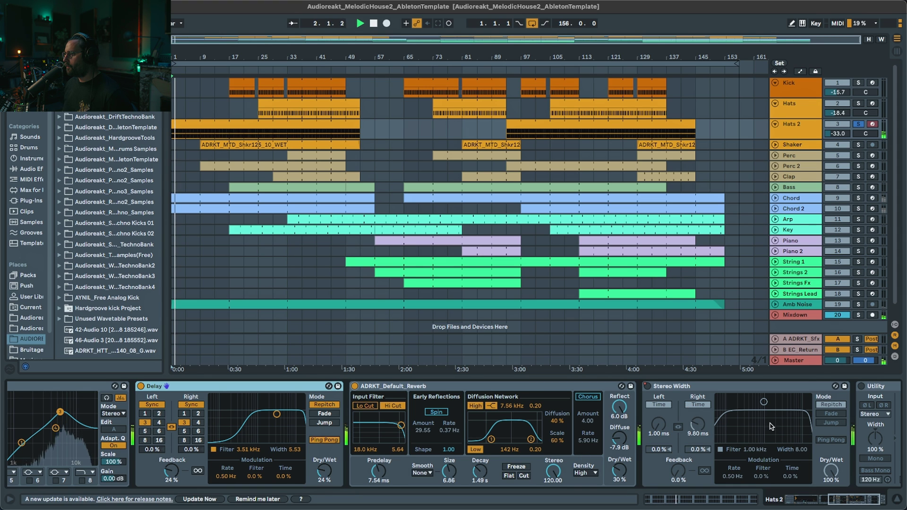
key("space")
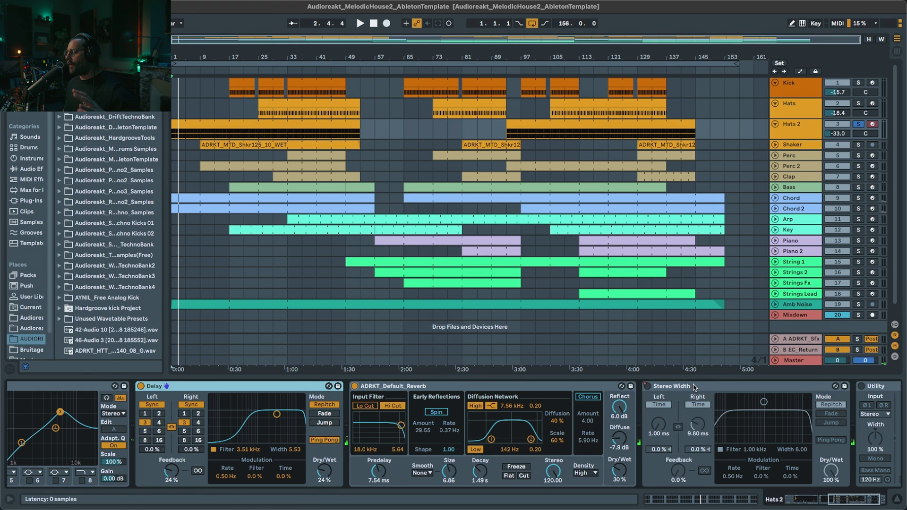
- Compare Hats 2 with Stereo Width enabled from bar 13 and bypassed from bar 1, and show the Utility ending the chain
left_click(202, 136)
left_click(213, 135)
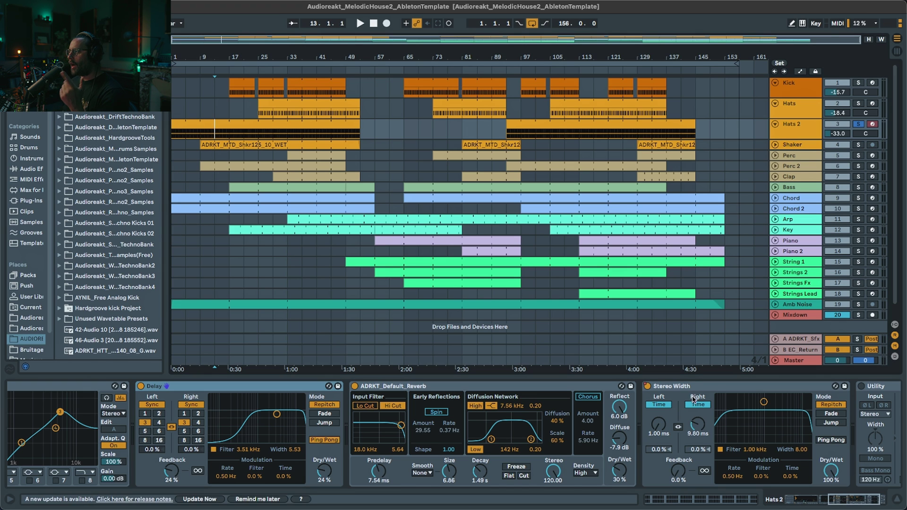
left_click(804, 126)
key("space")
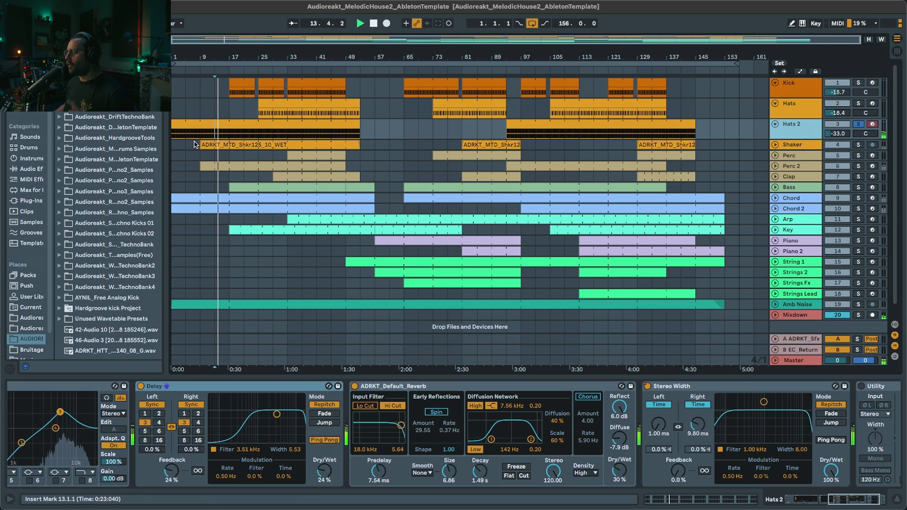
key("space")
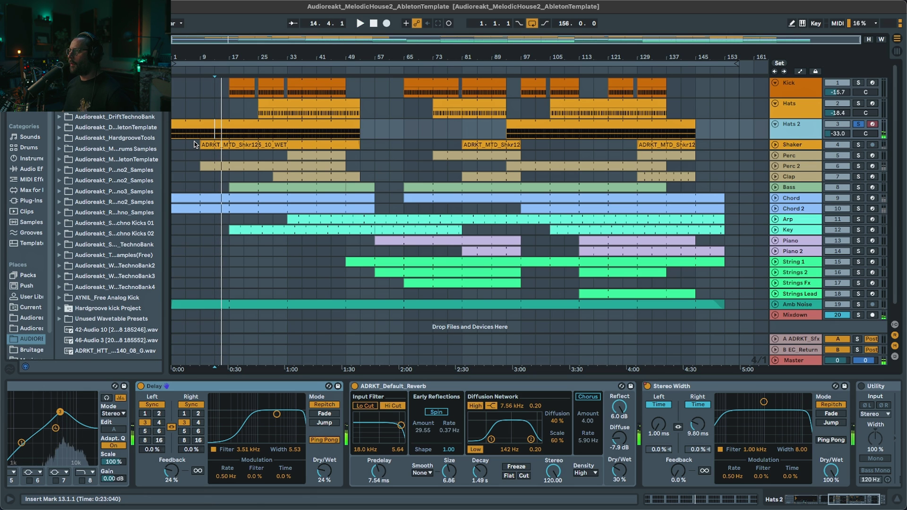
left_click(173, 136)
key("space")
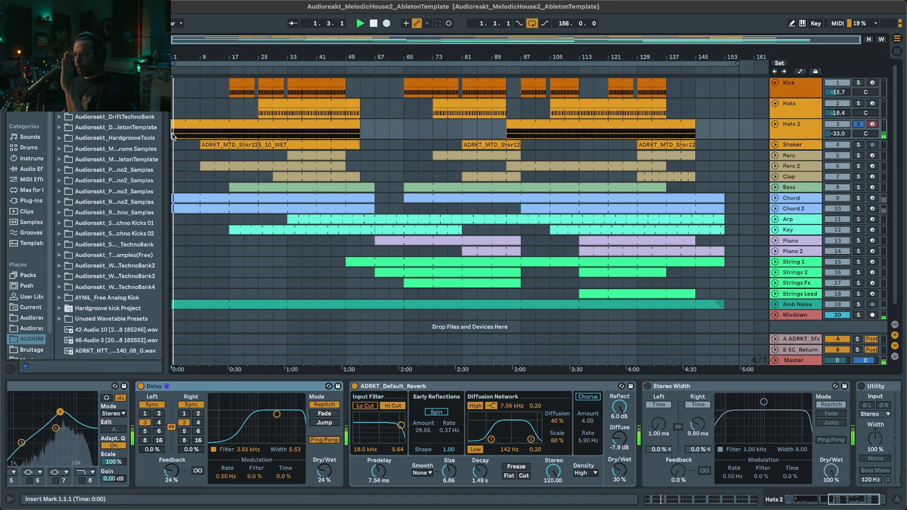
key("space")
left_click(856, 501)
left_click(822, 427)
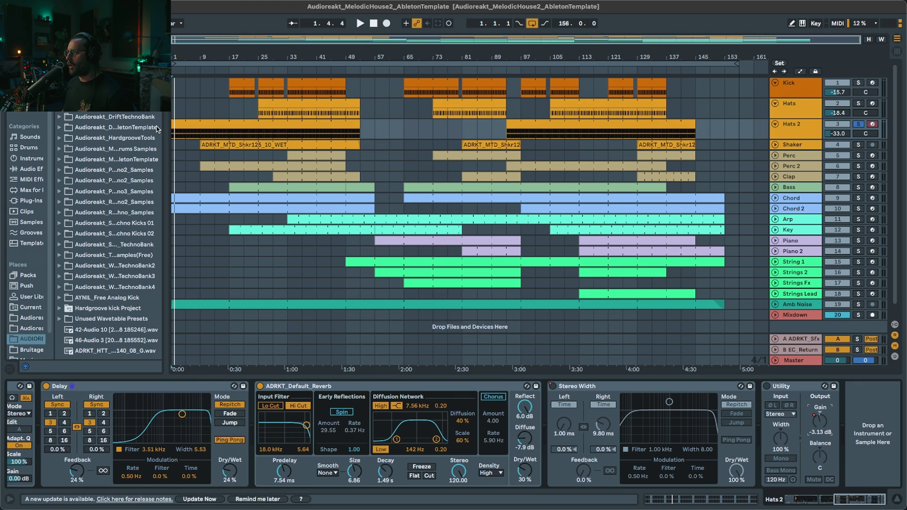
- Solo the Shaker track, play its first clip from bar 9, and unfold the track
left_click(284, 145)
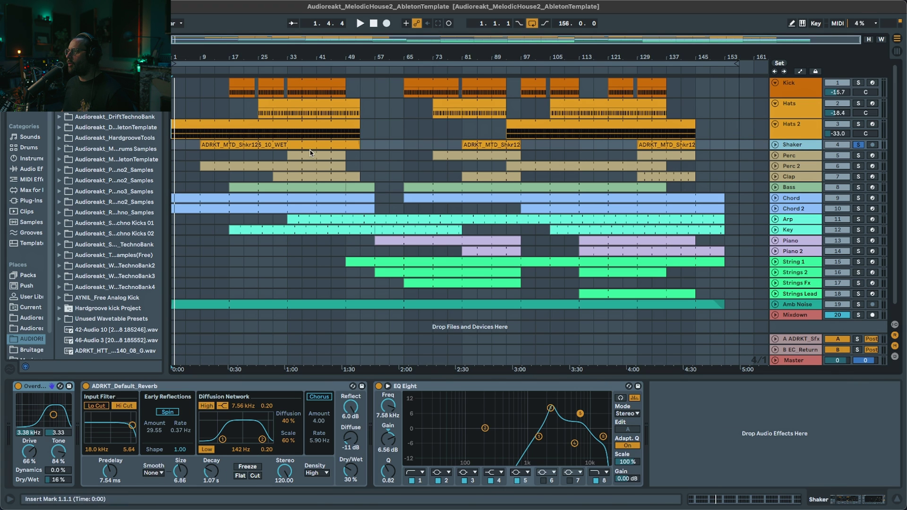
key("space")
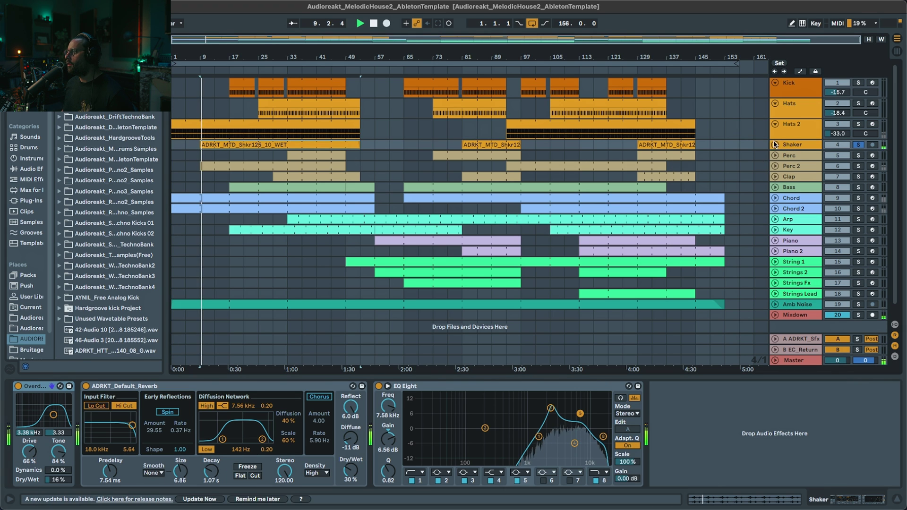
left_click(775, 145)
key("space")
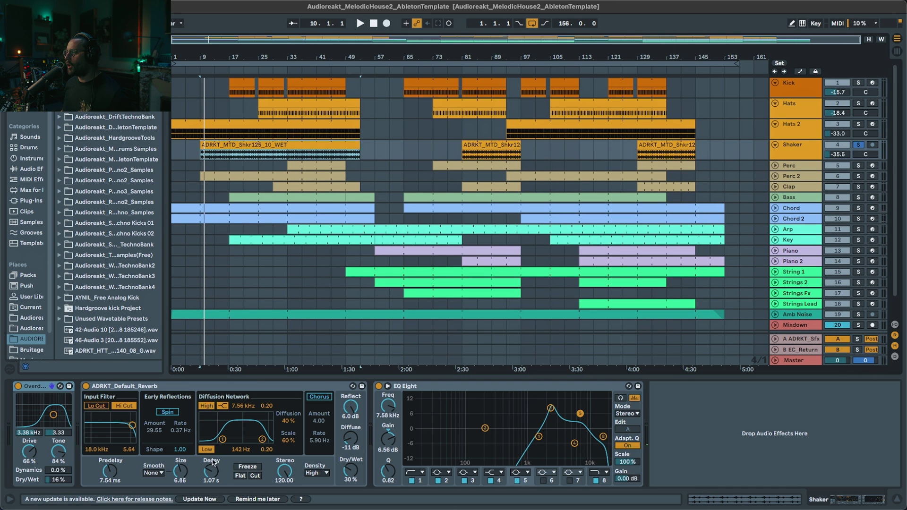
- Play the Shaker with all its devices bypassed, re-enabling Overdrive, ADRKT_Default_Reverb and EQ Eight one after another
left_click(35, 386)
key("super+a")
key("0")
key("space")
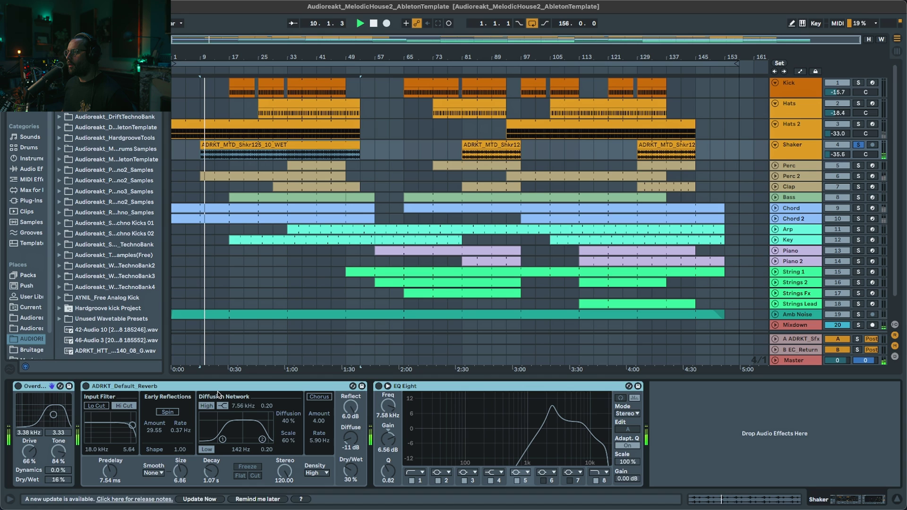
left_click(214, 388)
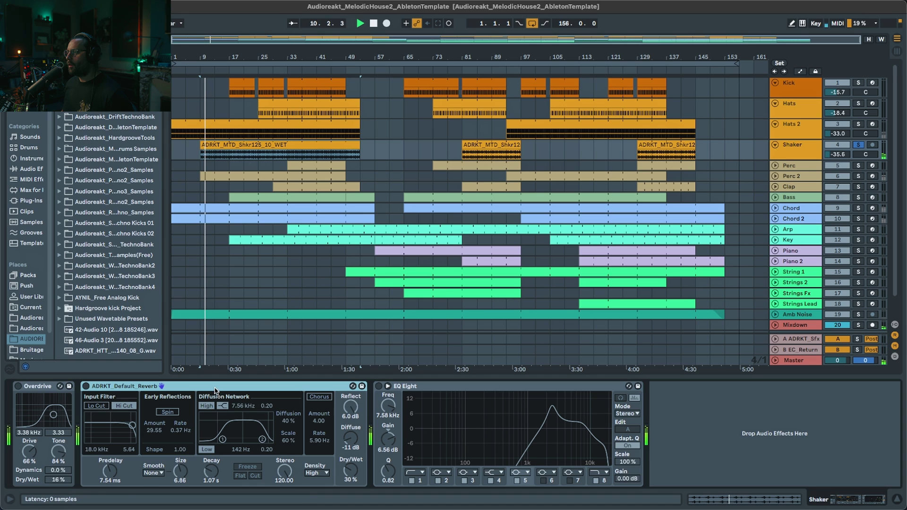
left_click(17, 386)
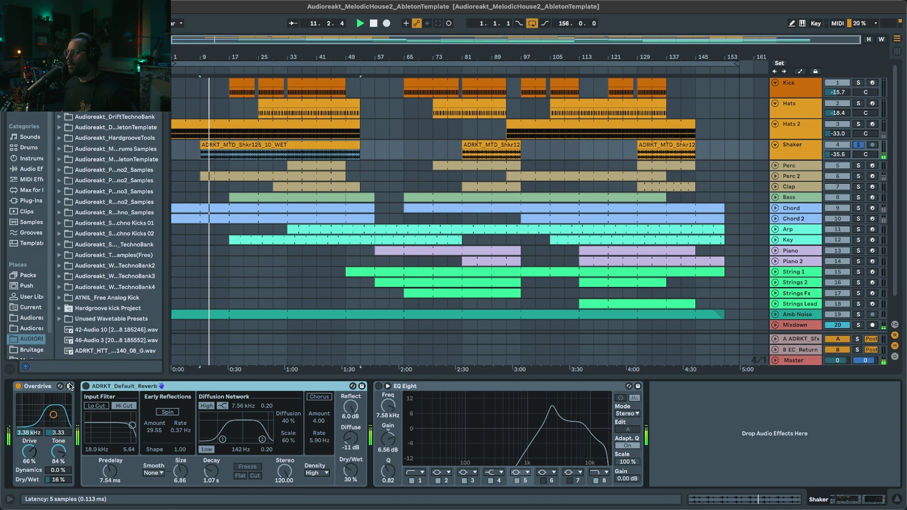
left_click(85, 388)
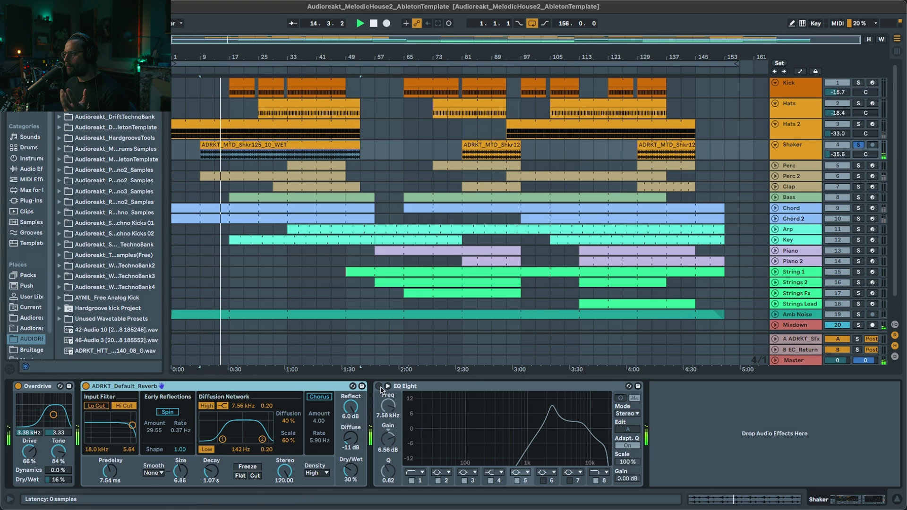
left_click(379, 386)
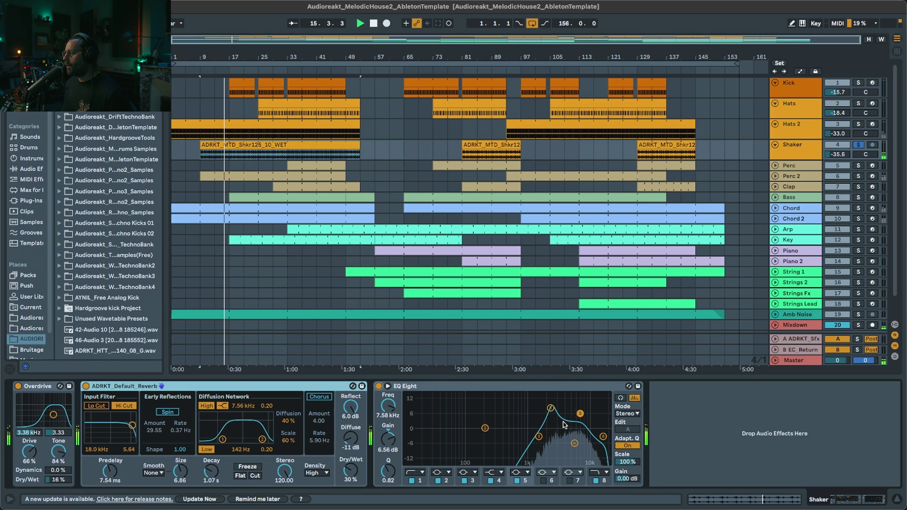
key("space")
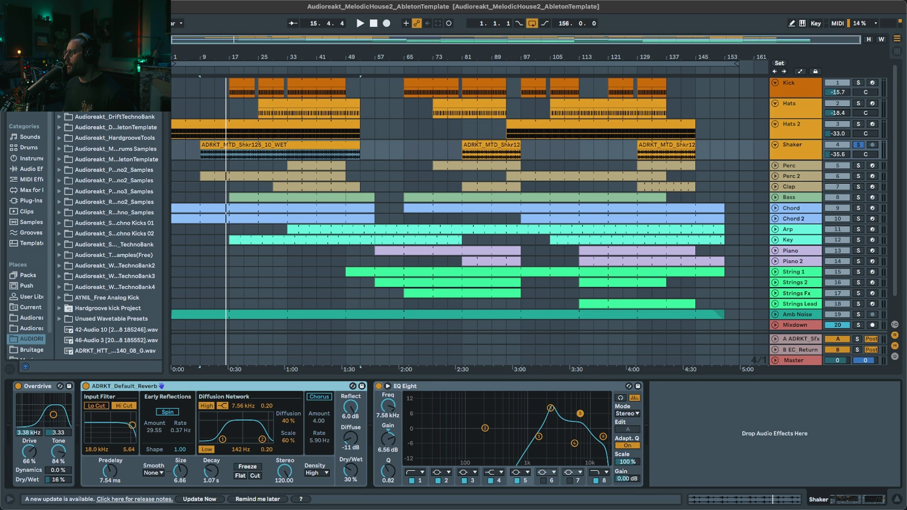
- Compare the two hat parts by soloing Hats 2 from bar 1 and Hats from bar 25
left_click(859, 124)
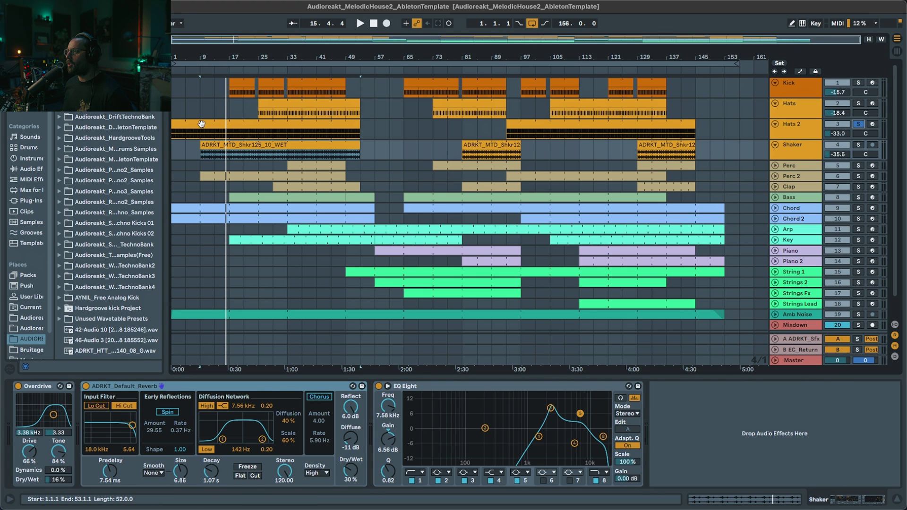
left_click(201, 124)
key("space")
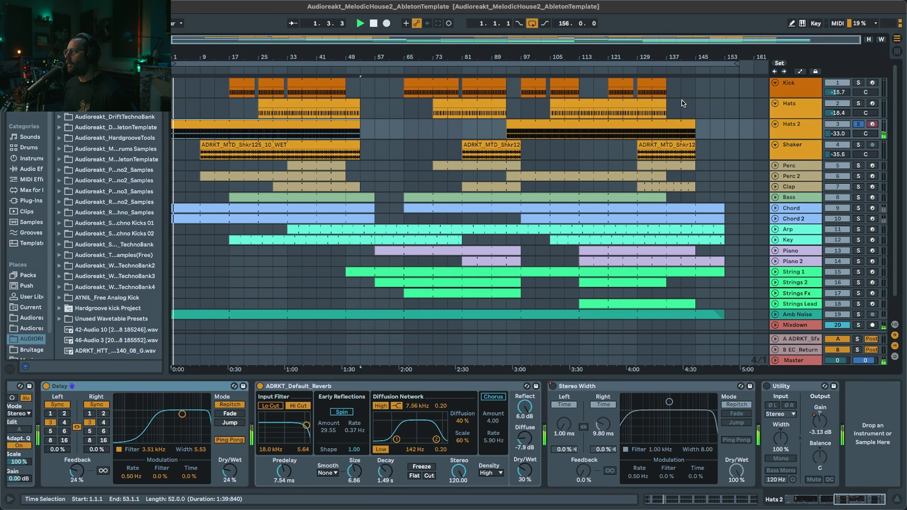
left_click(858, 103)
left_click(282, 105)
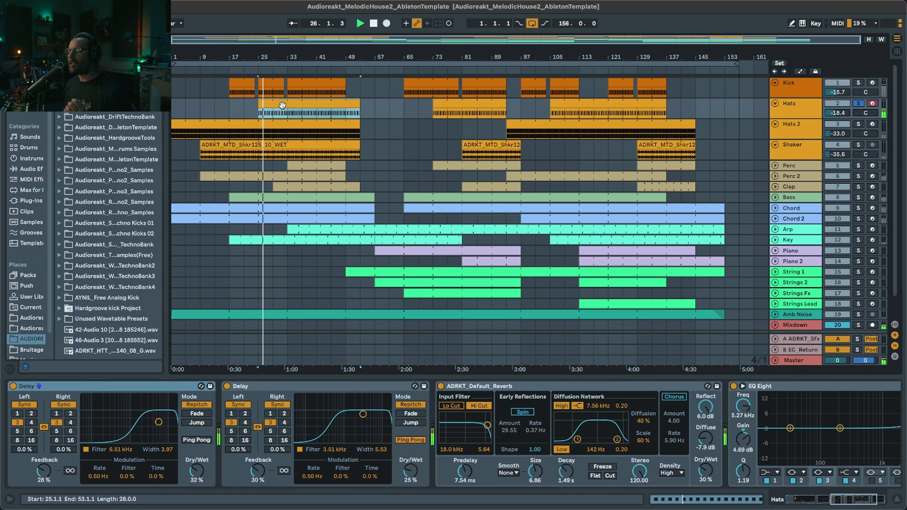
key("space")
- Solo the Shaker track again and play its first clip from bar 9 for comparison
left_click(859, 145)
left_click(219, 144)
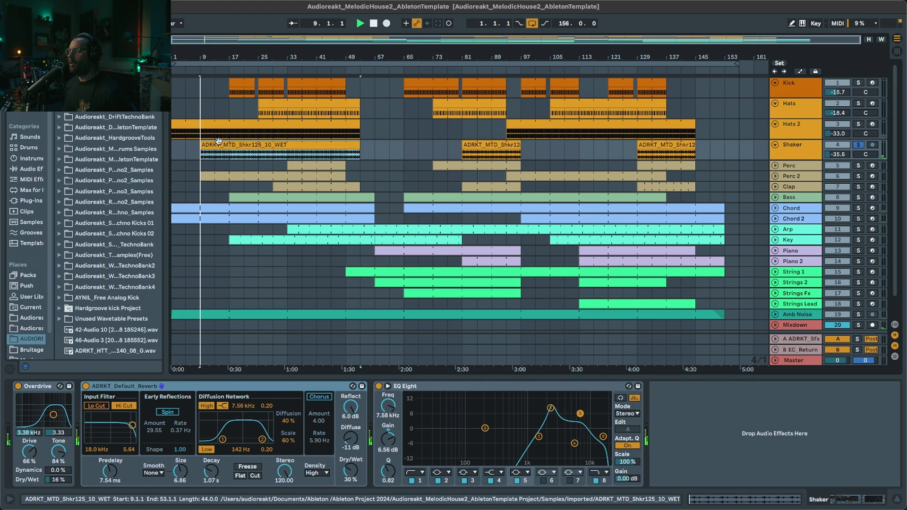
key("space")
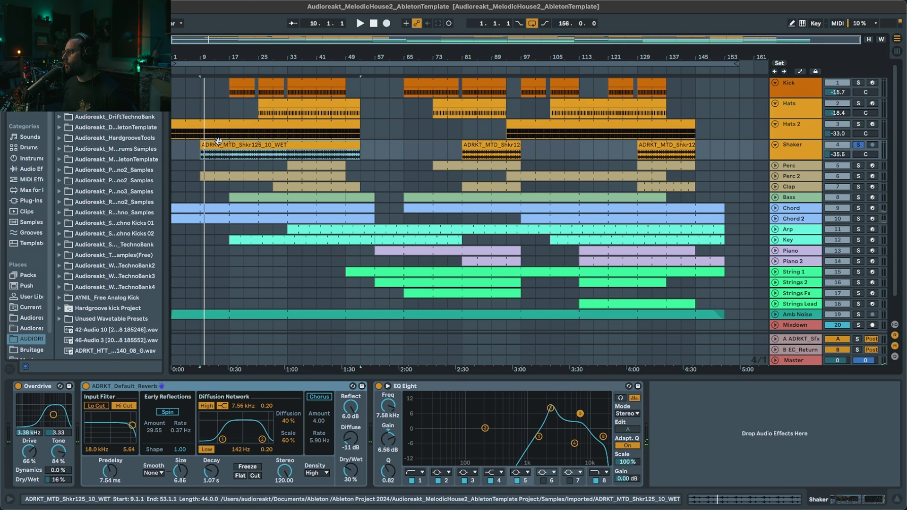
- Solo and unfold the Perc track, play its first clip from bar 33 and show its EQ Eight, Delay and reverb
left_click(804, 166)
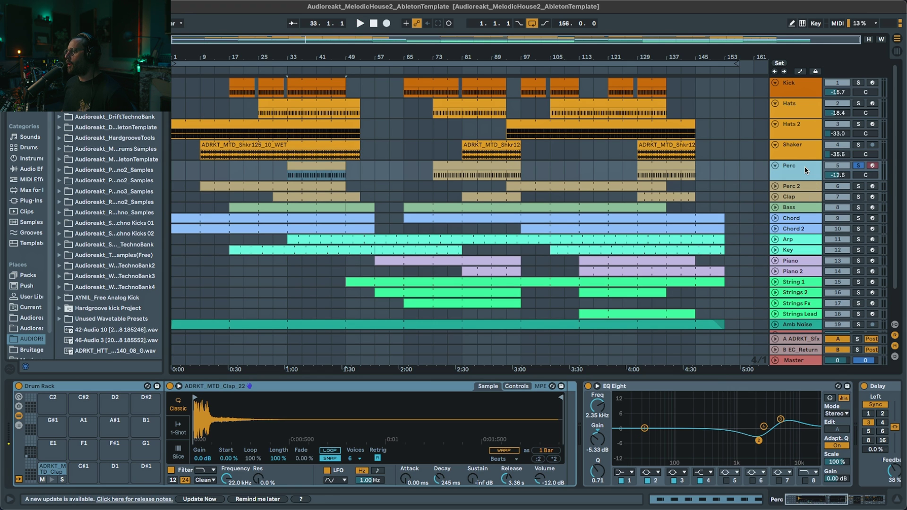
key("space")
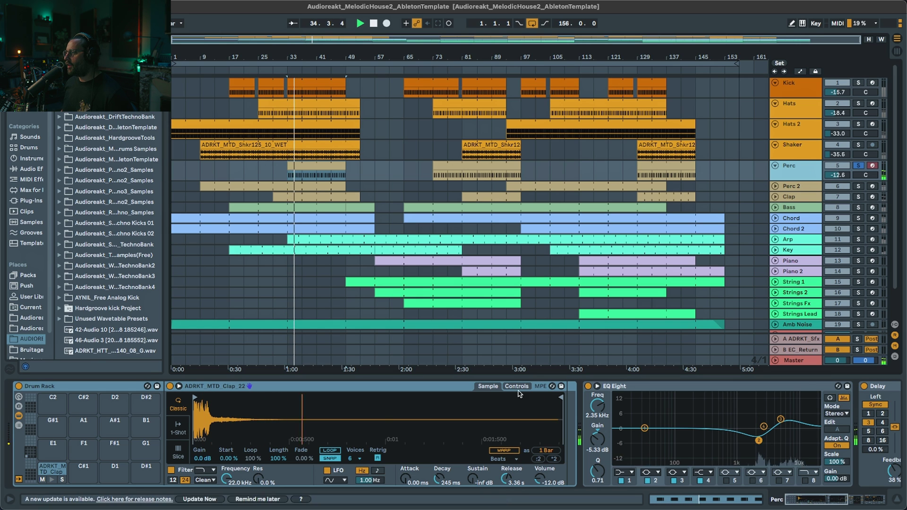
left_click_drag(796, 497, 845, 504)
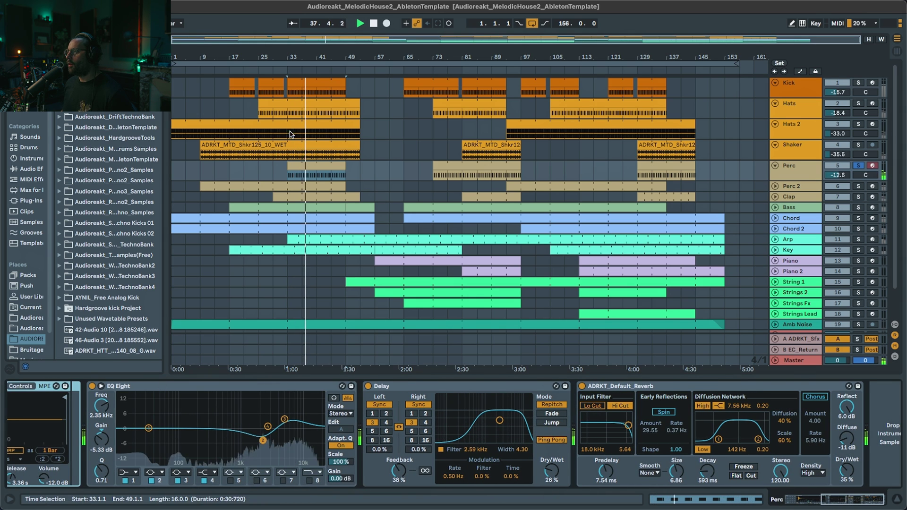
- Examine the MIDI notes of the first Perc clip during playback, and return to the device chain with Kick soloed alongside
key("shift+Tab")
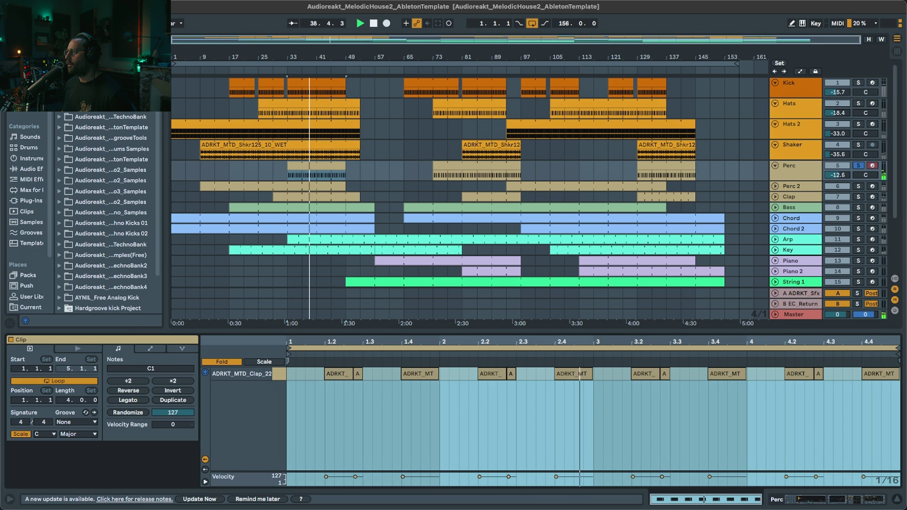
key("space")
key("shift+Tab")
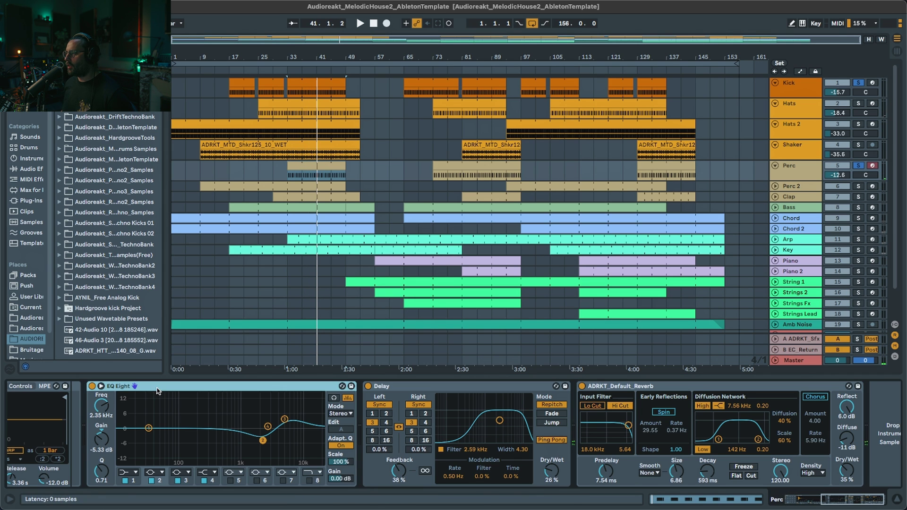
- Play Perc with the Kick while its Delay and ADRKT_Default_Reverb are bypassed, and re-enable both effects
left_click(645, 387)
left_click(368, 386)
key("space")
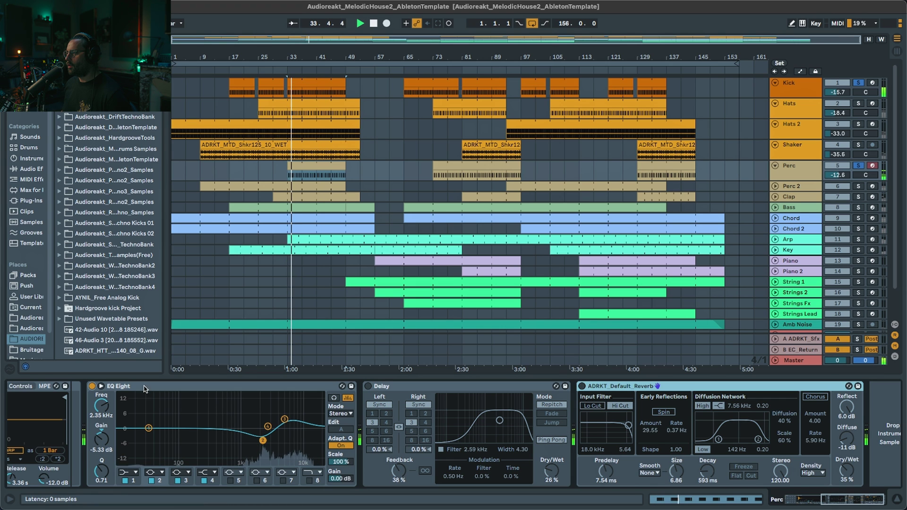
left_click(369, 387)
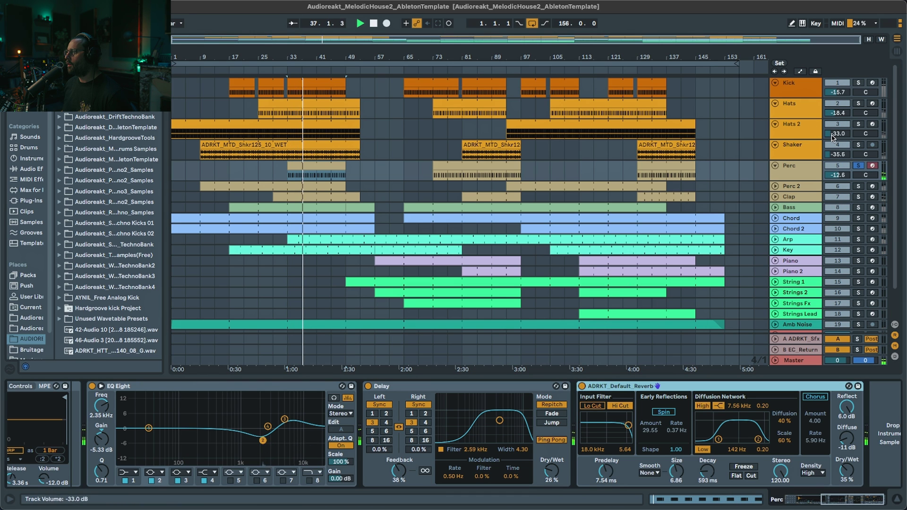
- Listen to the full mix with Perc's solo released, and solo Perc again for comparison
left_click(859, 166)
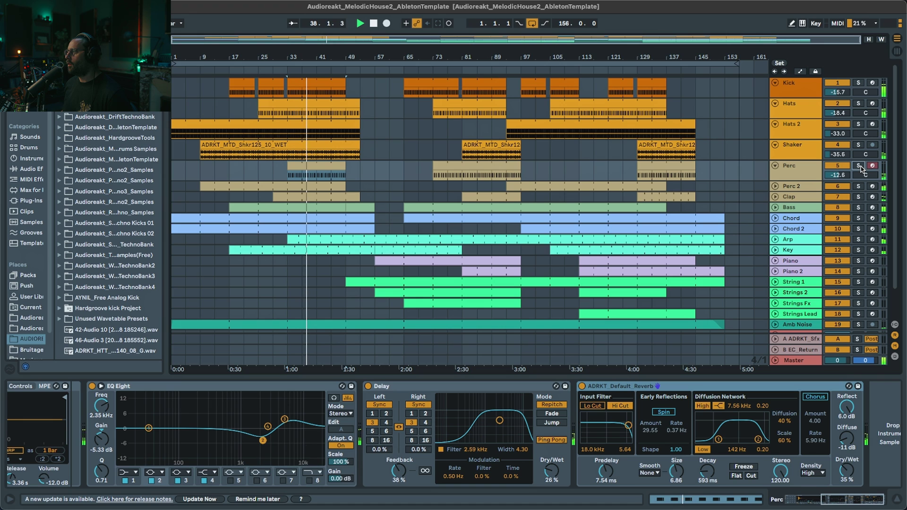
left_click(859, 166)
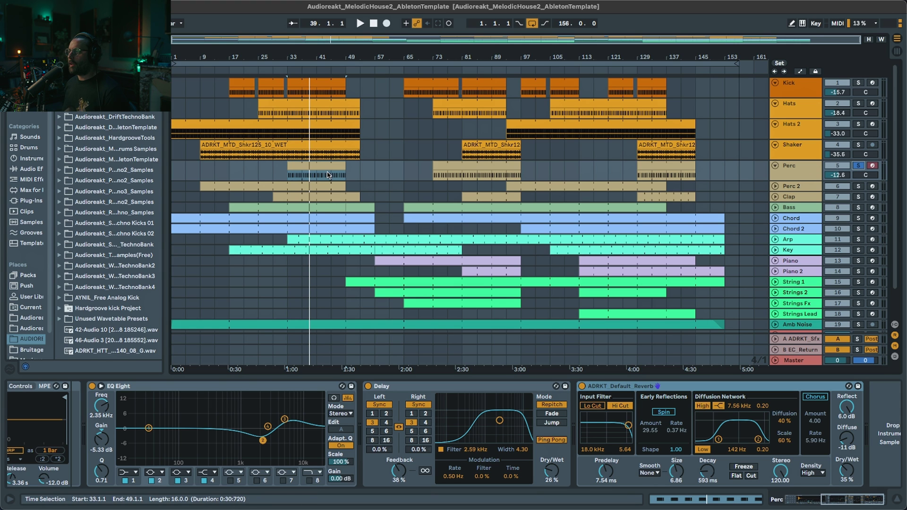
- Solo the Perc 2 track and play its first clip from bar 9
left_click(859, 186)
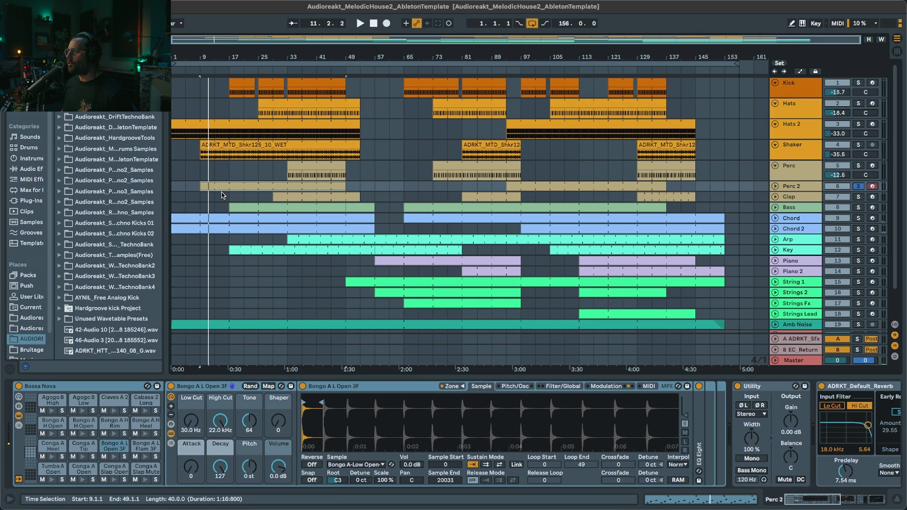
key("space")
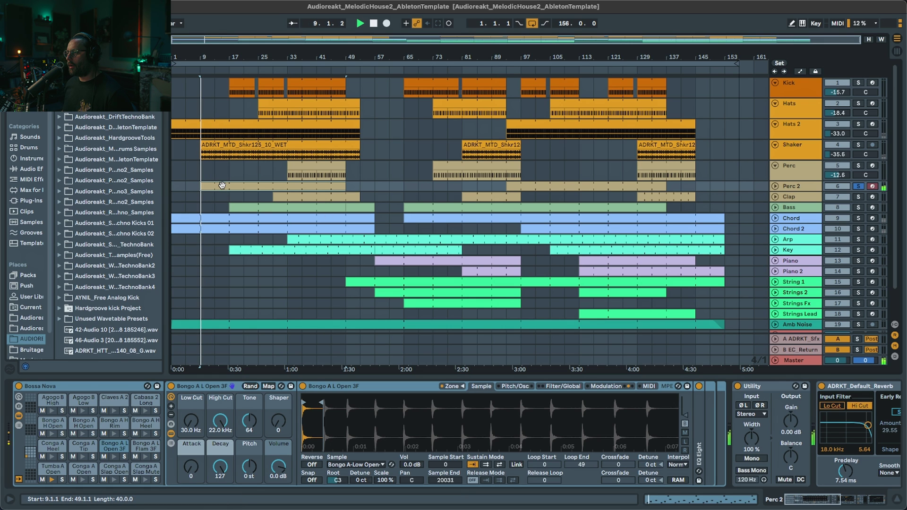
key("space")
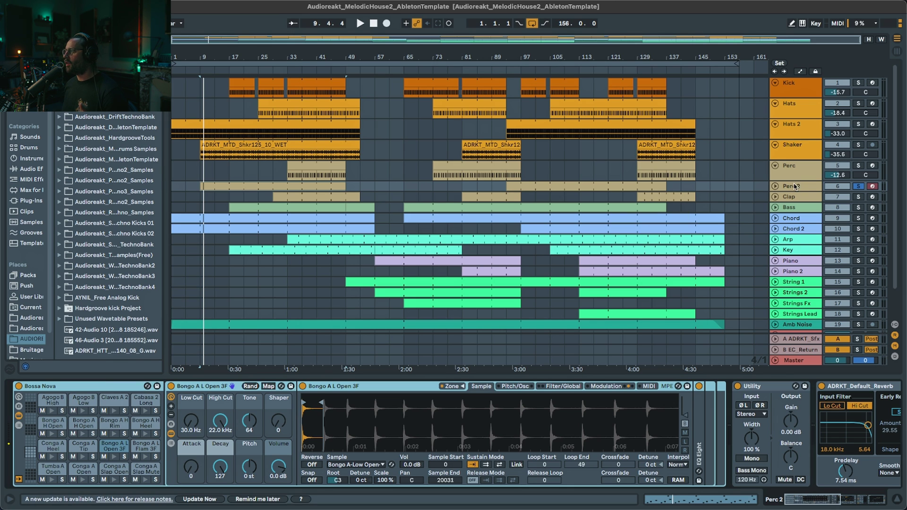
- Unfold the Perc 2 track and show the MIDI notes of its first clip during playback
left_click(777, 186)
double_click(240, 187)
key("space")
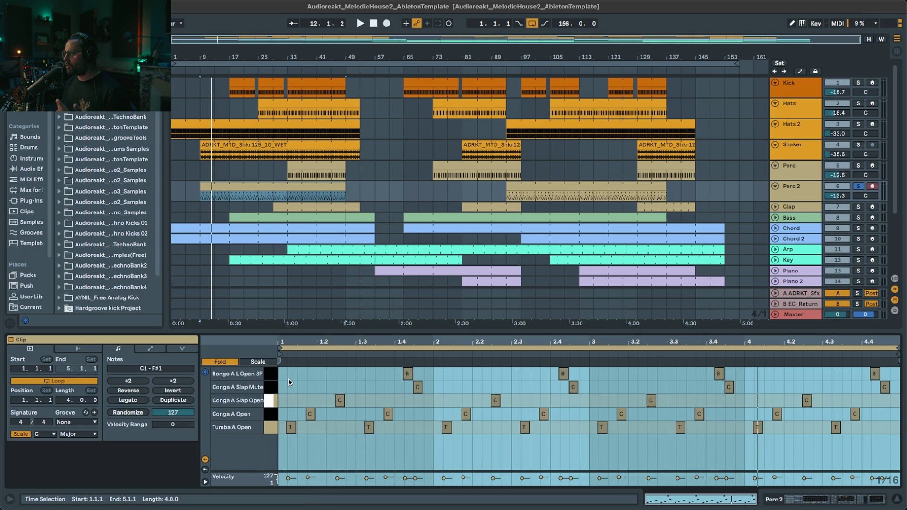
- Return to Perc 2's device chain and play it while re-enabling ADRKT_Default_Reverb and Drum Buss one after the other
left_click(801, 186)
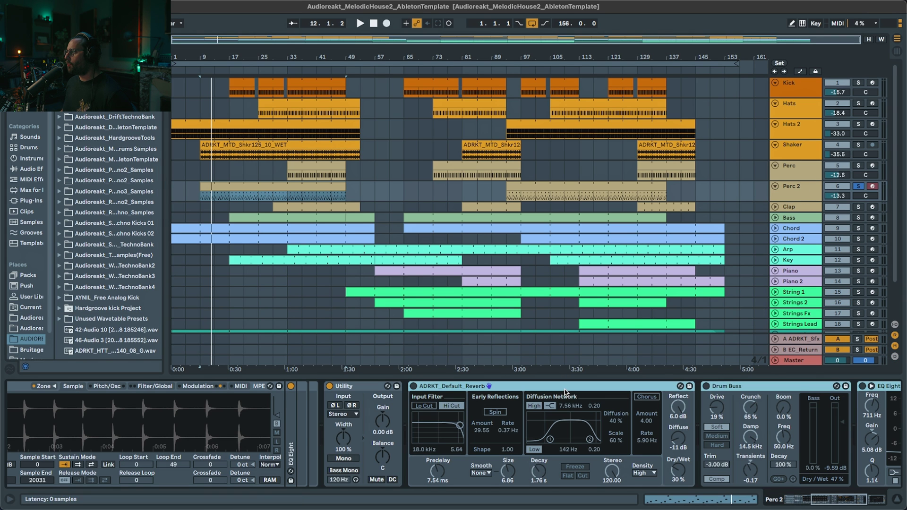
left_click(564, 387)
key("space")
left_click(414, 387)
scroll(628, 435, "right", 5)
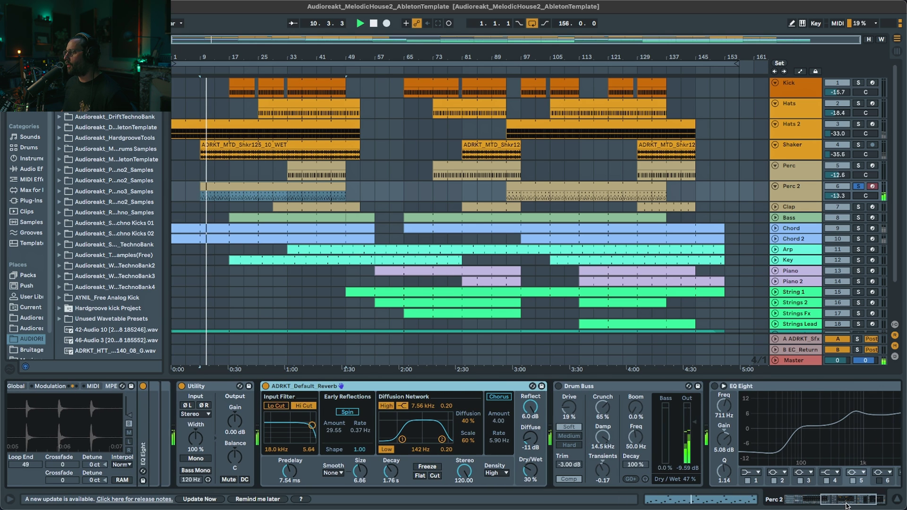
left_click(559, 386)
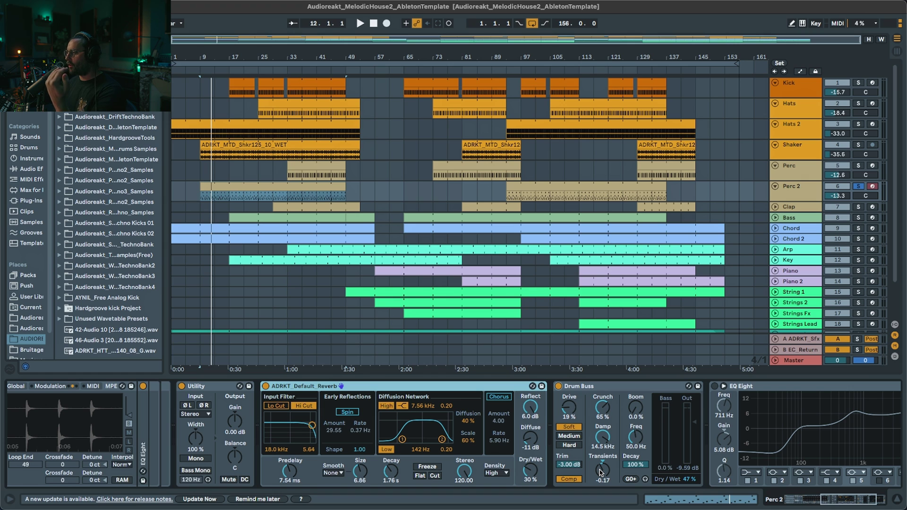
- Play Perc 2 while switching the EQ Eight at the end of its chain off and on for comparison
scroll(601, 472, "right", 5)
key("space")
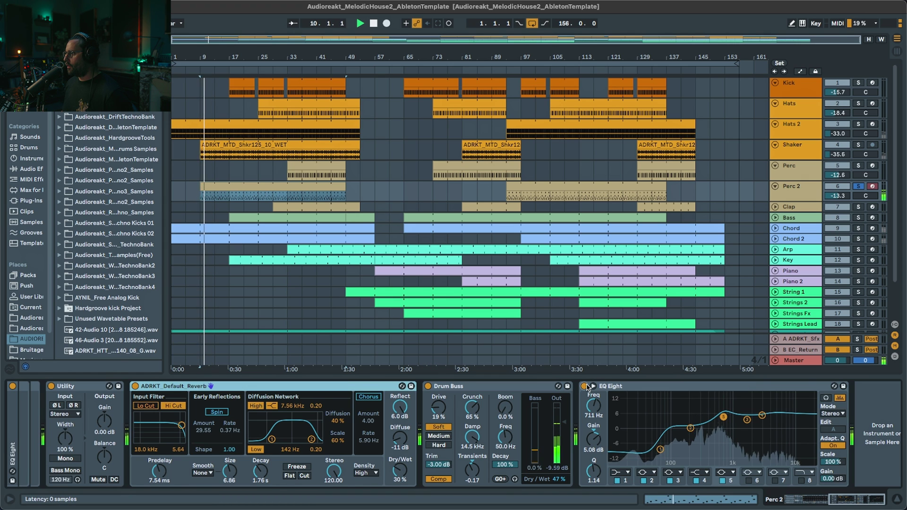
left_click(585, 386)
left_click(585, 386)
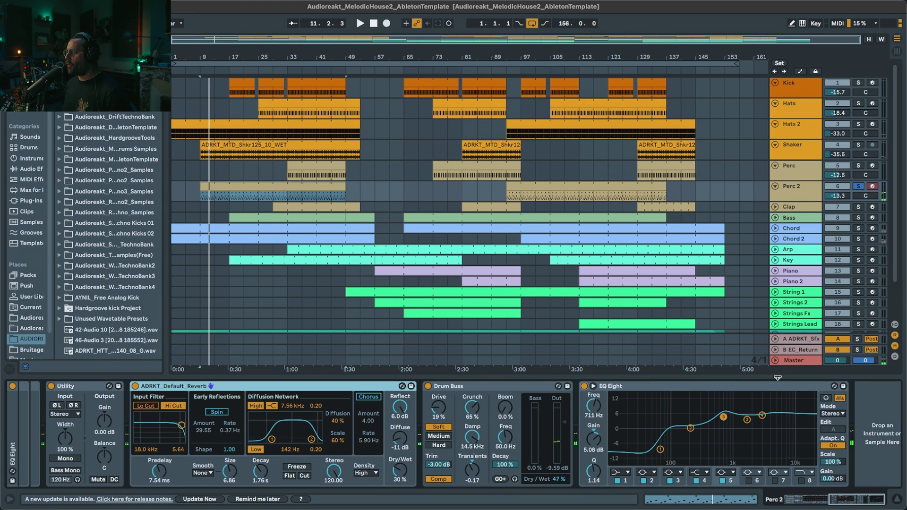
- Play the soloed Clap from bar 37, enable its EQ Eight and ADRKT_Default_Reverb, and hear it with the other drum tracks soloed
left_click(319, 208)
key("space")
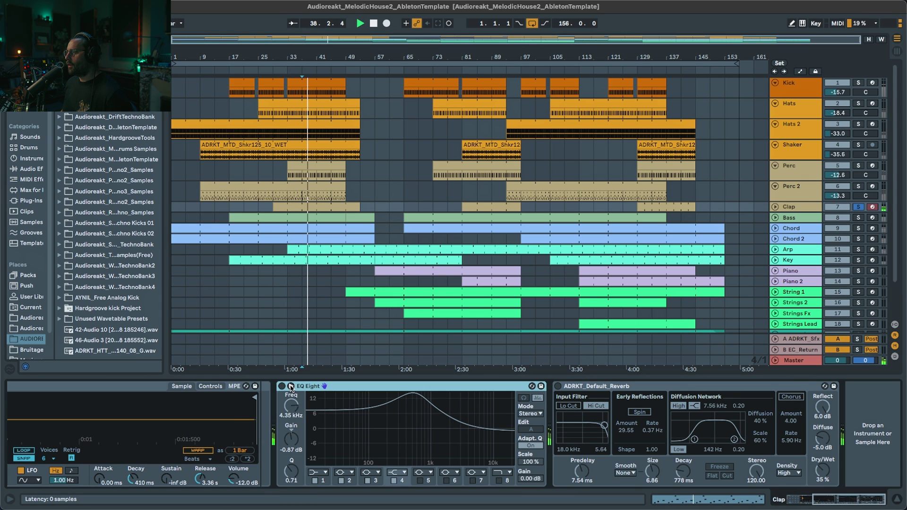
left_click(287, 387)
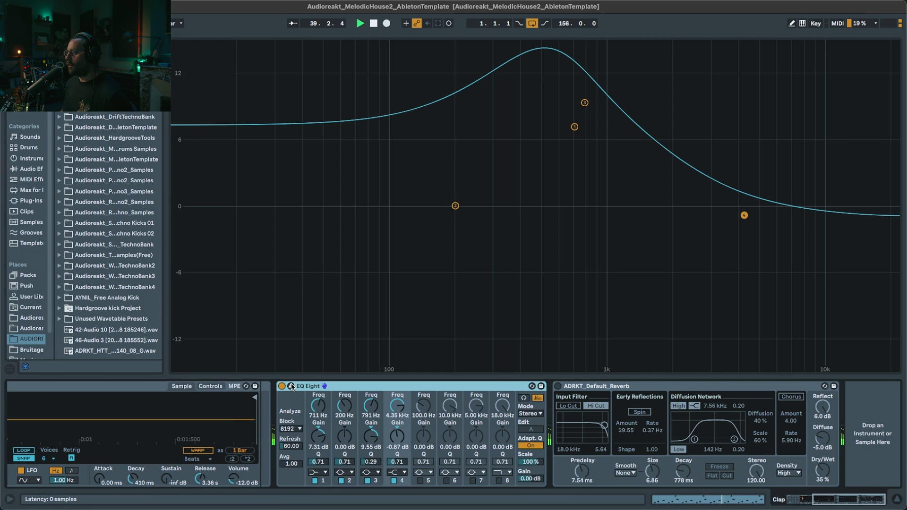
left_click(286, 387)
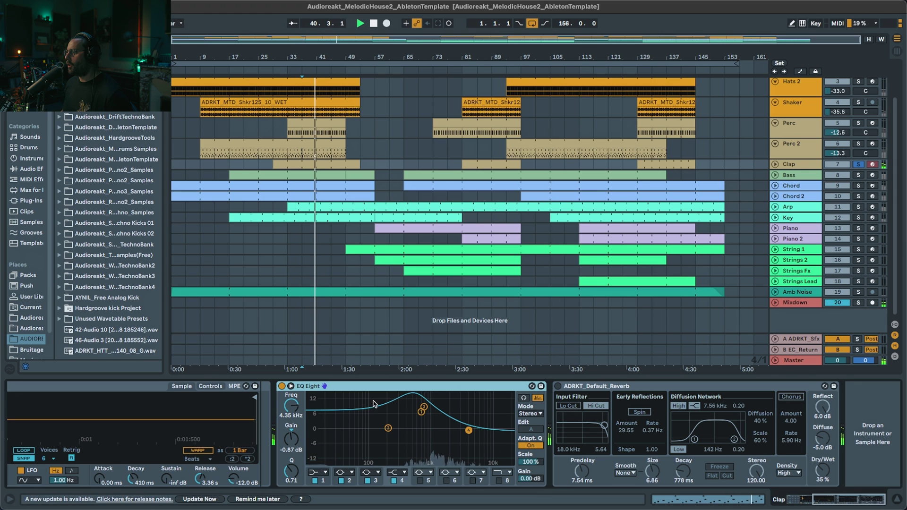
left_click(559, 386)
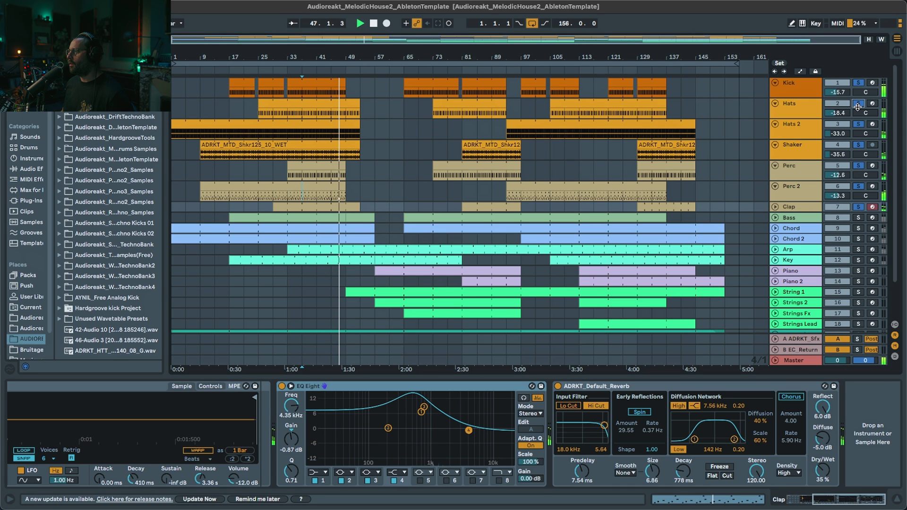
key("space")
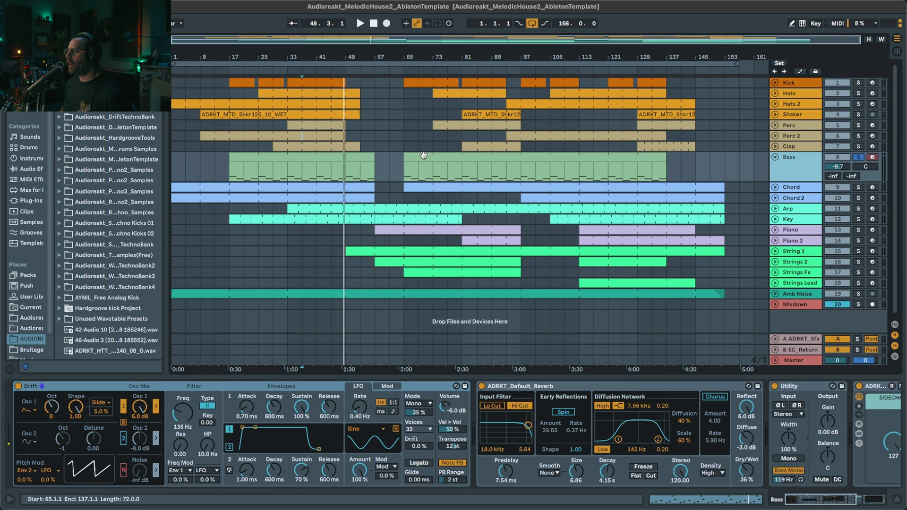
- Solo and unfold the Bass track, play its first clip from bar 17 and show its effects chain
left_click_drag(229, 165, 345, 165)
key("space")
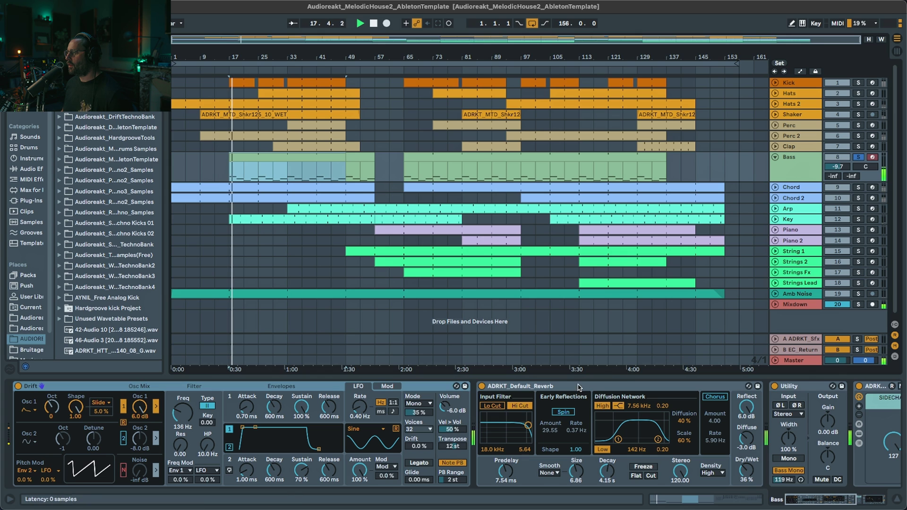
scroll(614, 385, "right", 5)
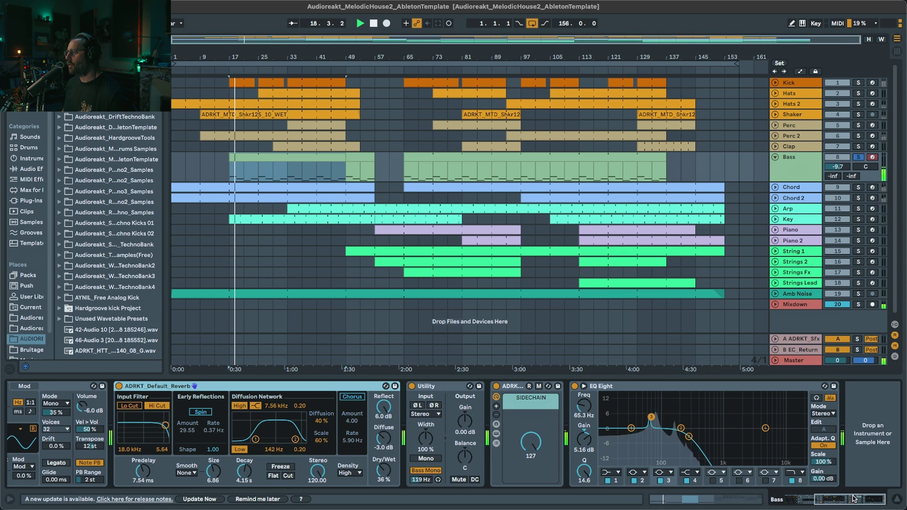
- Bypass the Bass track's ADRKT_Default_Reverb, Utility, SIDECHAIN rack and EQ Eight together, and play the dry Drift sound
left_click(642, 386, "shift")
key("0")
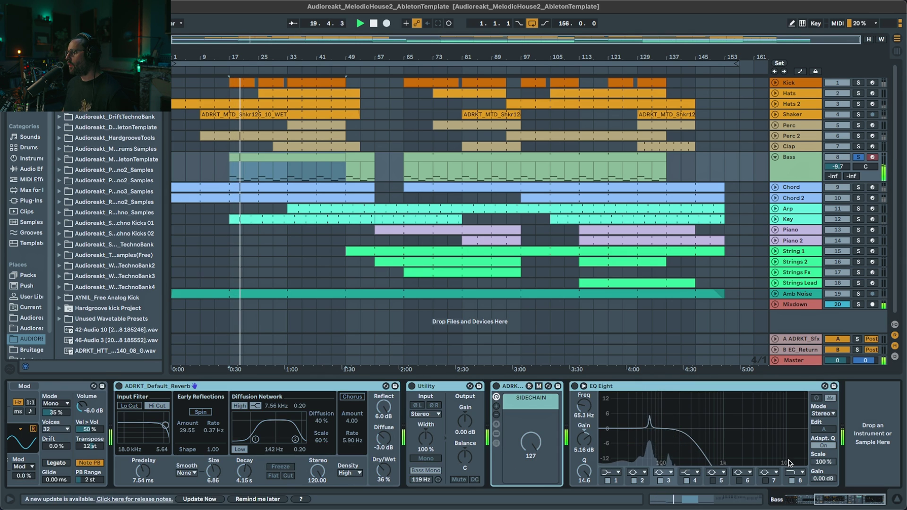
left_click_drag(842, 501, 648, 492)
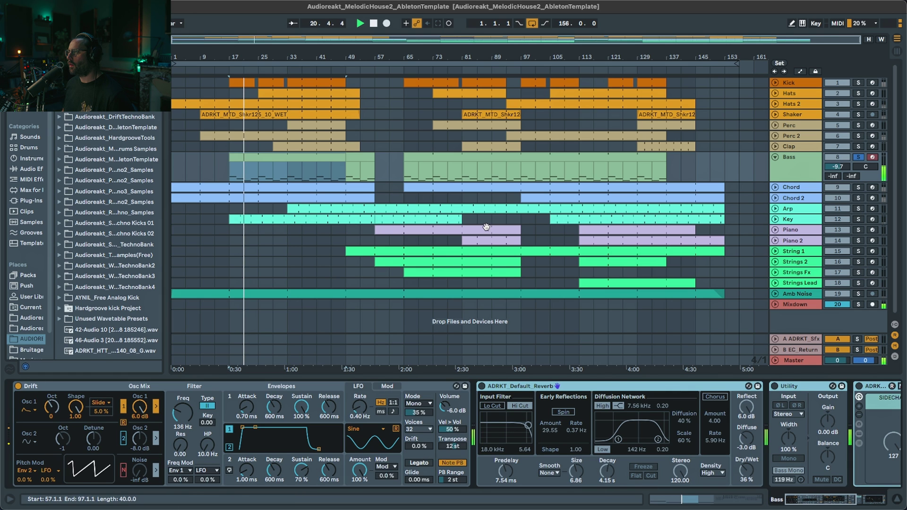
key("space")
- Show the MIDI notes of the Bass clip with Fold turned off
key("shift+Tab")
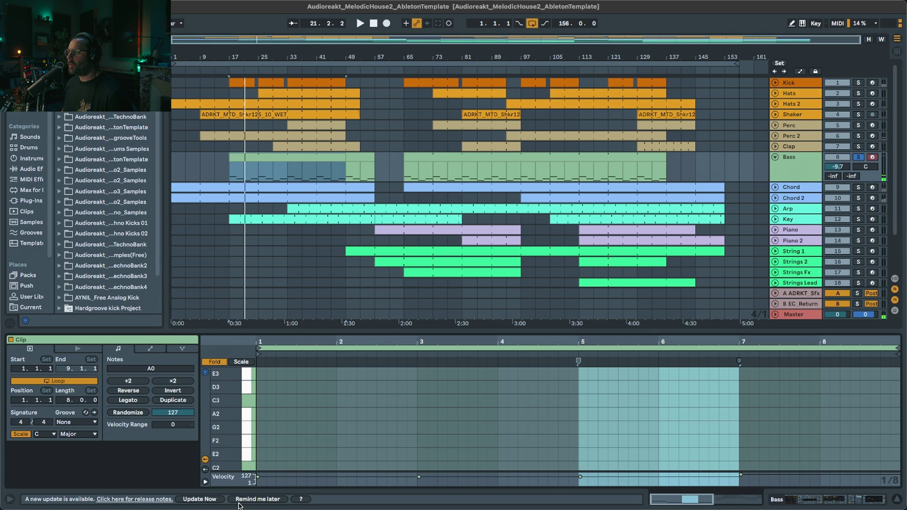
left_click(213, 362)
left_click(214, 362)
left_click(213, 363)
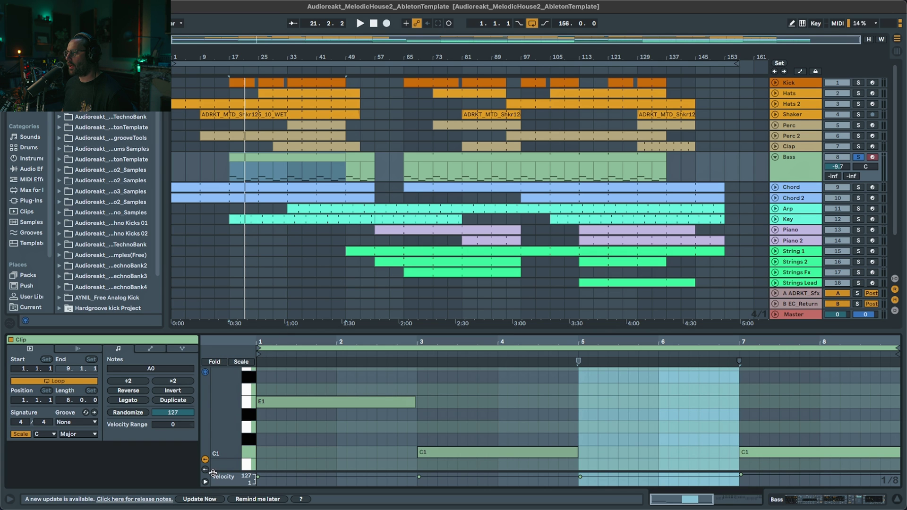
mouse_move(228, 422)
left_mouse_down()
mouse_move(214, 416)
mouse_move(210, 396)
mouse_move(229, 416)
left_mouse_up()
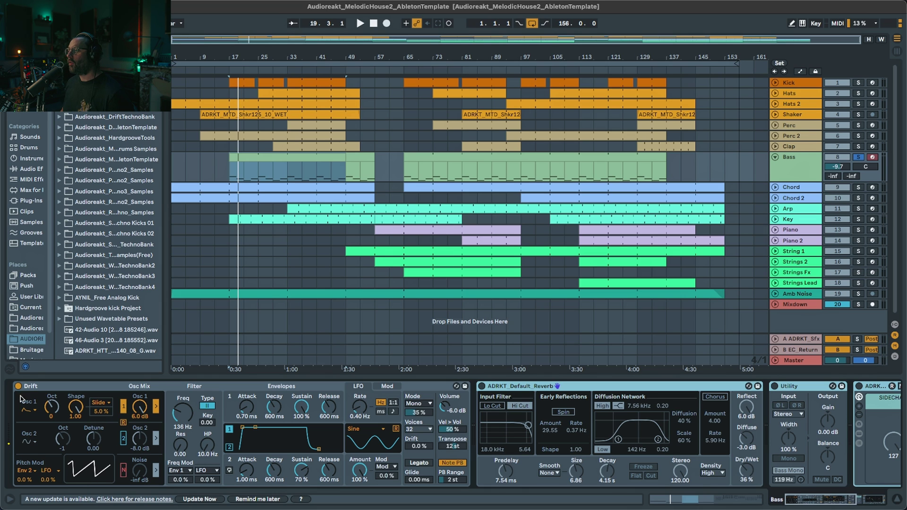
- Reselect Drift's Osc 1 waveform and audition the bass with its Shape lowered to 0.00 and raised back to 1.00
left_click(29, 413)
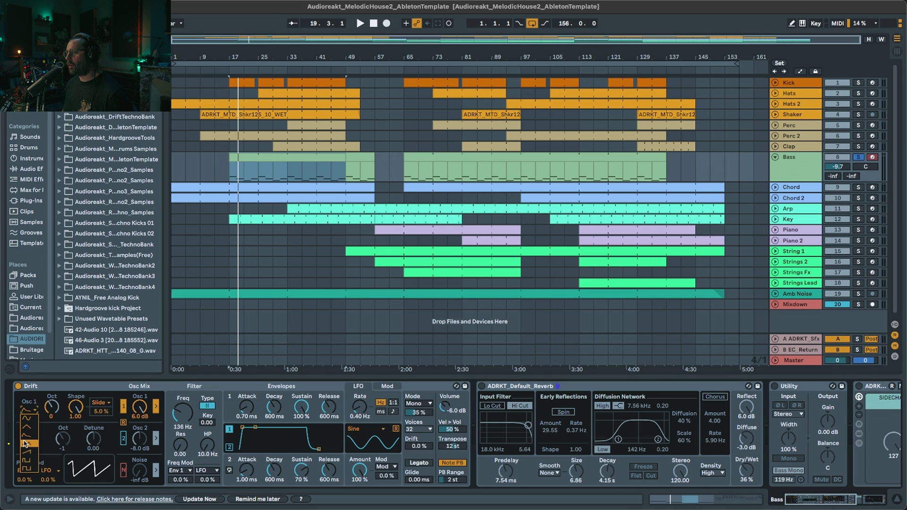
left_click(25, 441)
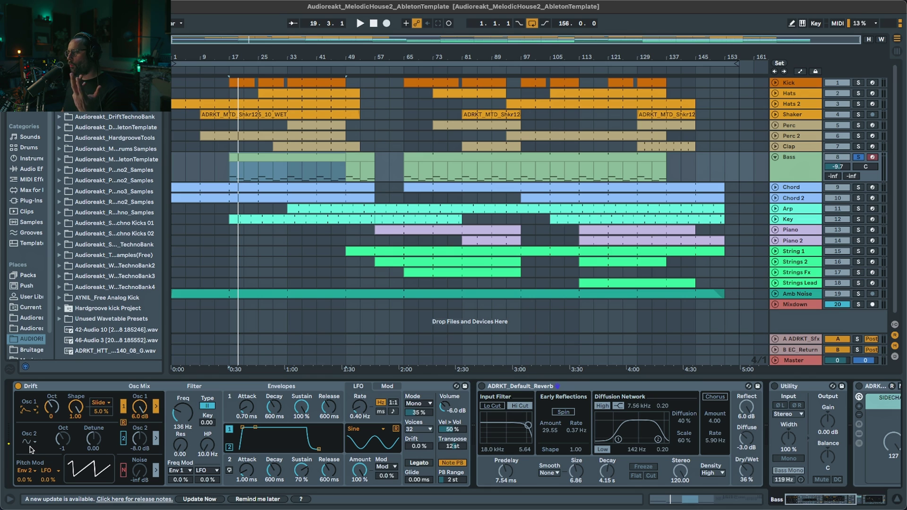
left_click_drag(76, 407, 76, 472)
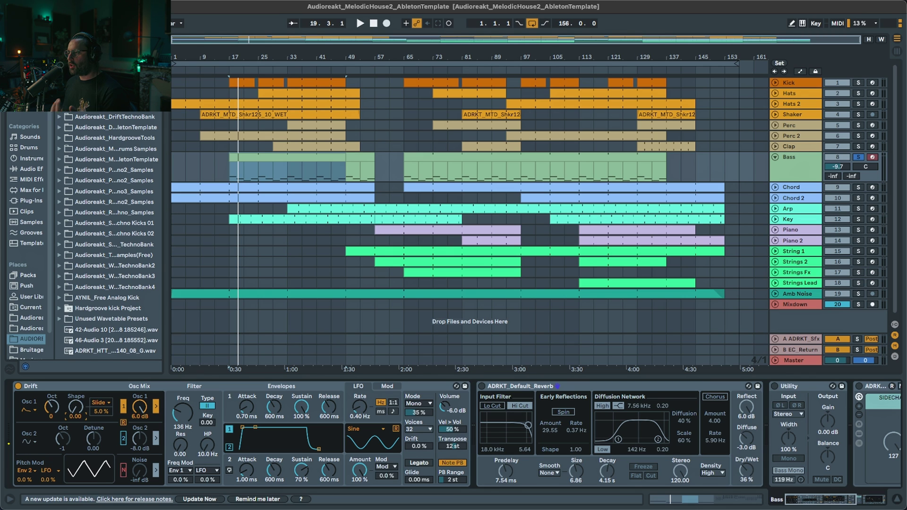
key("space")
left_click_drag(76, 407, 75, 360)
key("space")
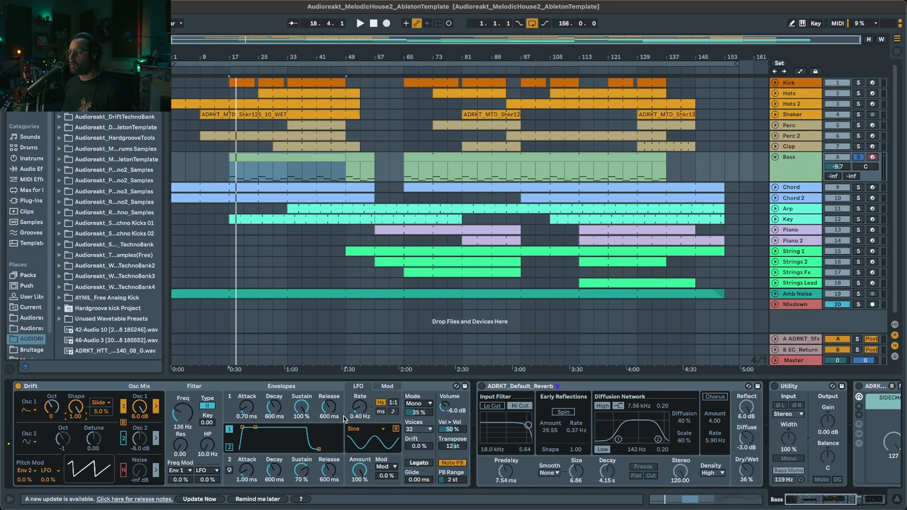
- Check Drift's voice mode and audition the bass with the Mono amount reset to 0.0 % and restored to 35 %
left_click(419, 406)
left_click(419, 407)
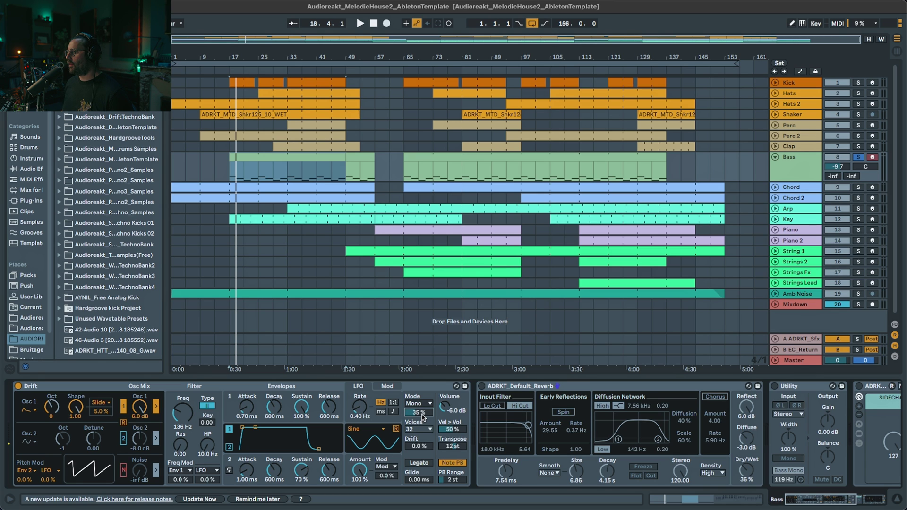
key("space")
double_click(423, 416)
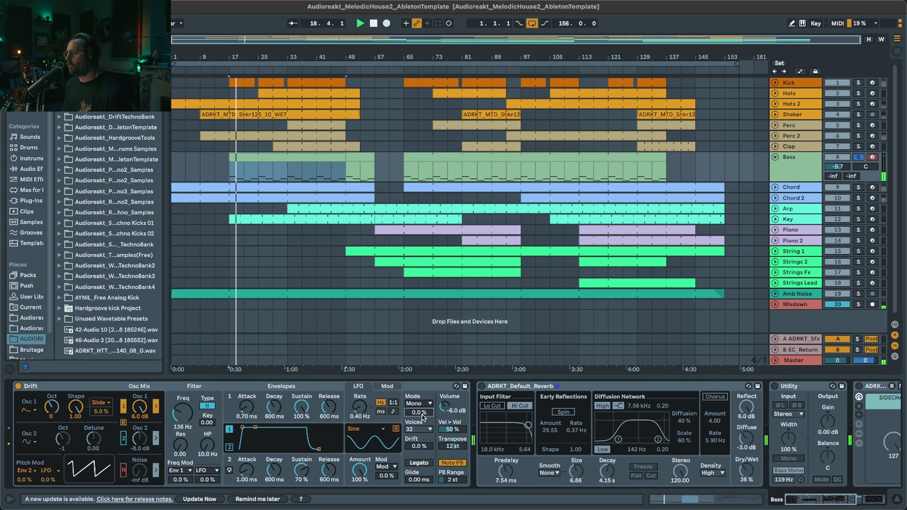
left_click_drag(423, 416, 424, 398)
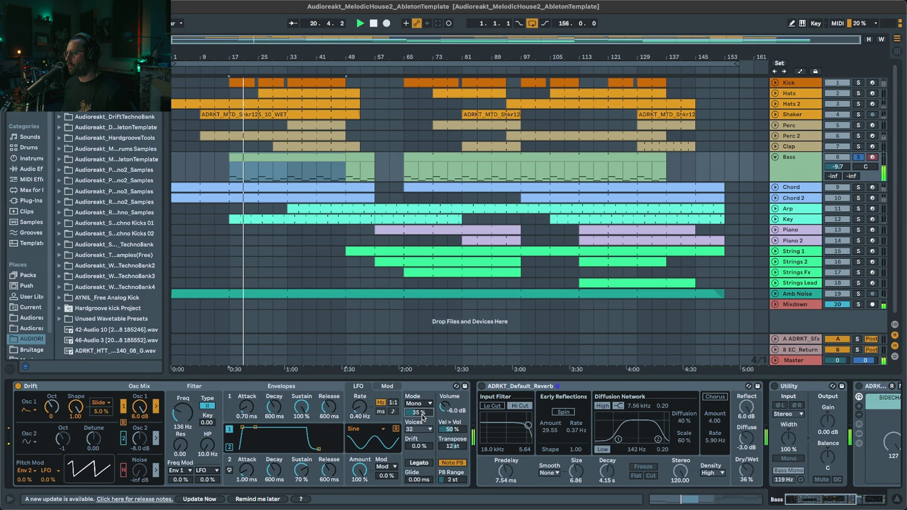
key("space")
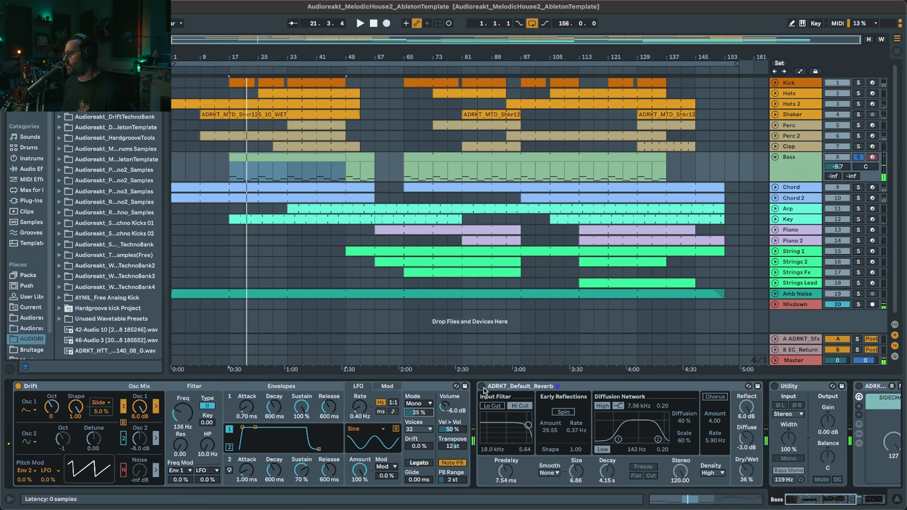
- Play the bass from bar 17 while re-enabling ADRKT_Default_Reverb and Utility in its chain
key("space")
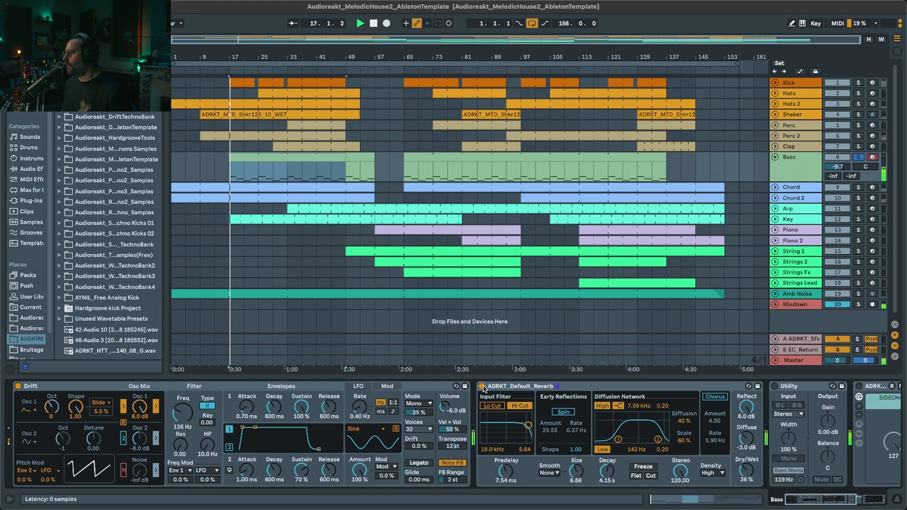
left_click(483, 387)
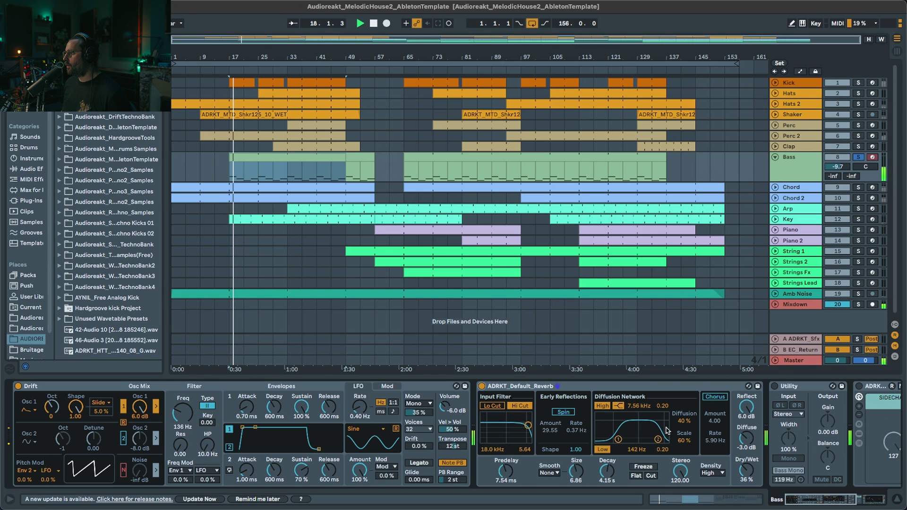
left_click(845, 507)
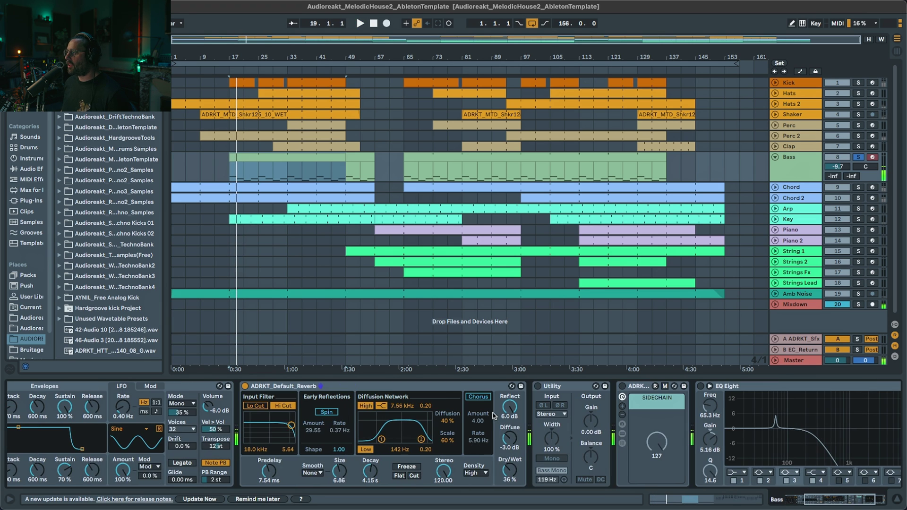
left_click(538, 386)
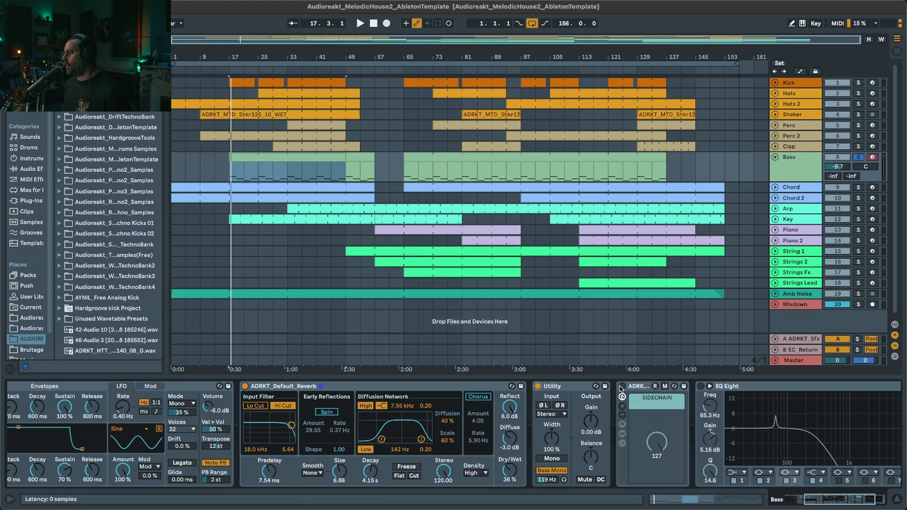
- Play the bass with the sidechain rack enabled and Kick added to the solo, comparing the rack bypassed and active
key("space")
left_click(622, 387)
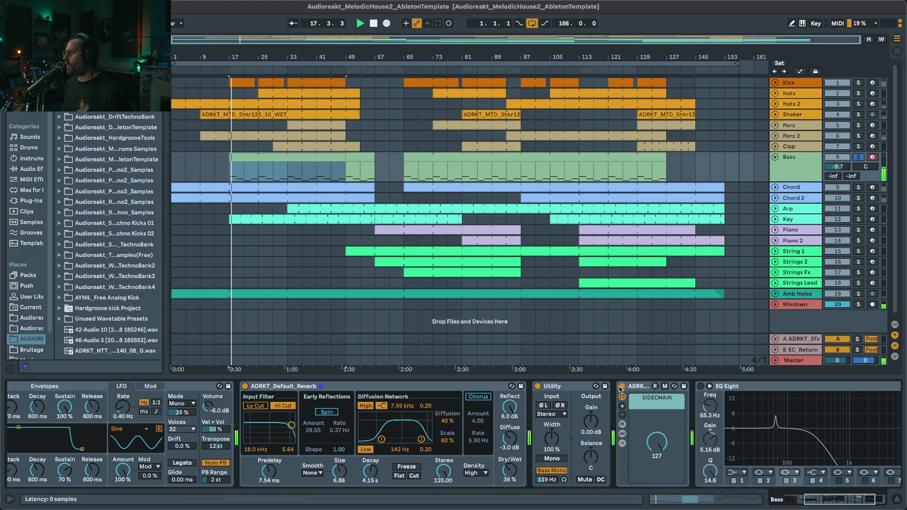
left_click(859, 82)
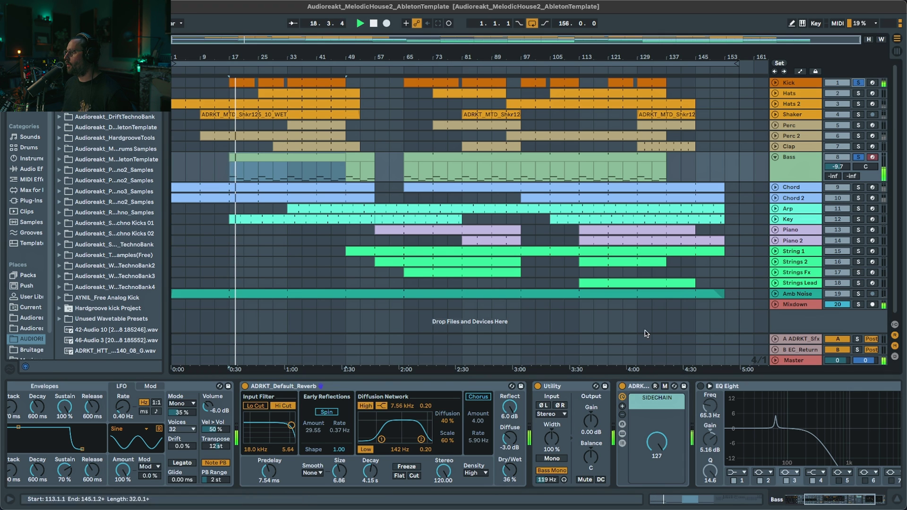
left_click(622, 387)
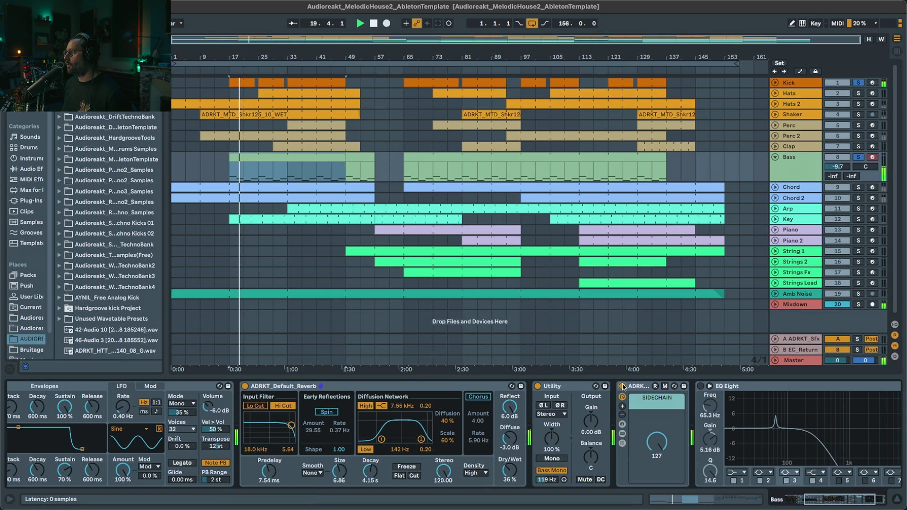
left_click(622, 387)
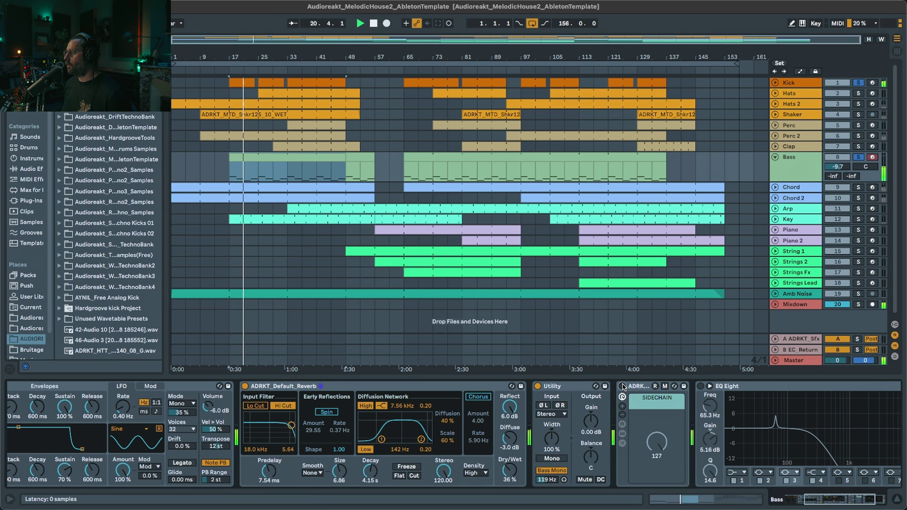
key("space")
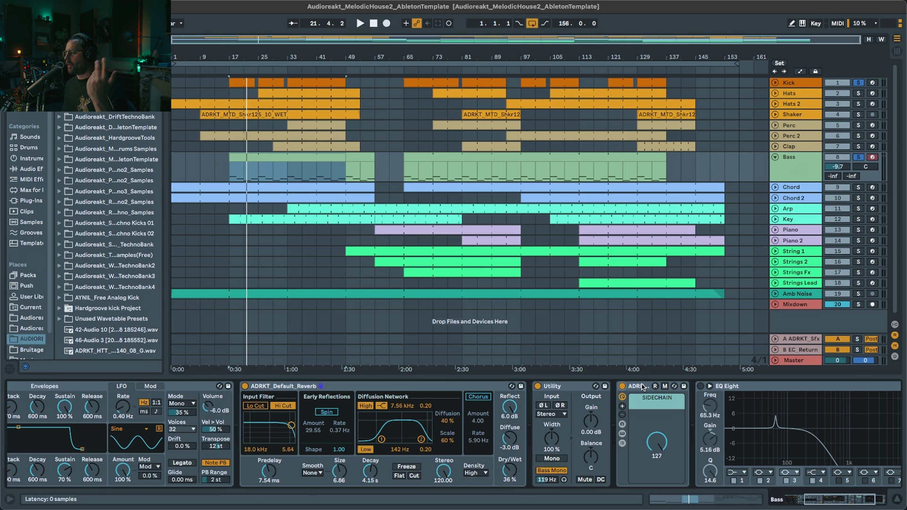
- Enable EQ Eight at the end of the Bass chain and audition its band 8 filter switched off and back on
left_click_drag(820, 504, 831, 504)
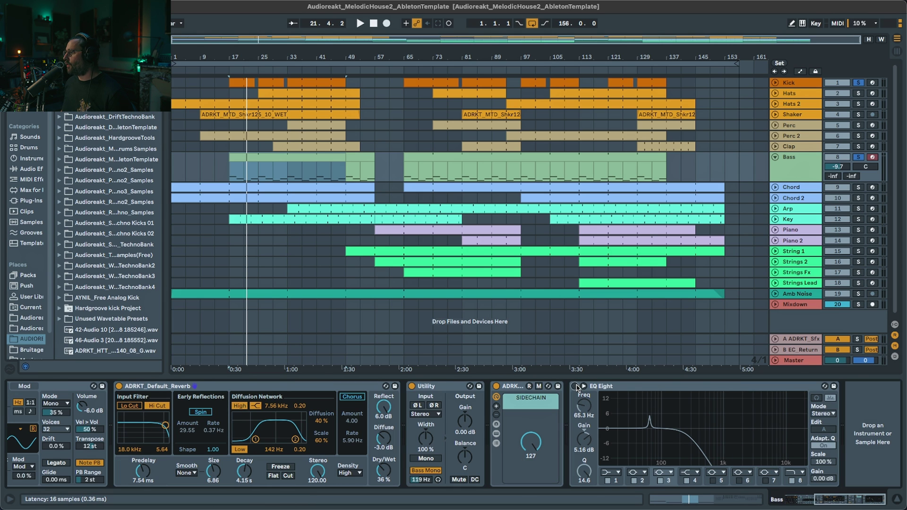
left_click(576, 387)
key("space")
left_click(792, 481)
left_click(793, 481)
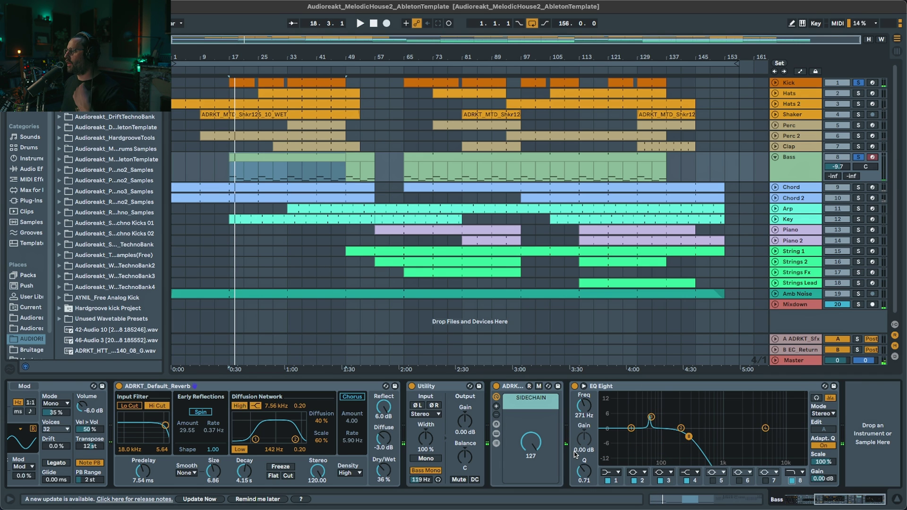
- Select EQ Eight's 65.3 Hz boost on band 3 and audition the kick and bass with that band off and on
left_click(651, 417)
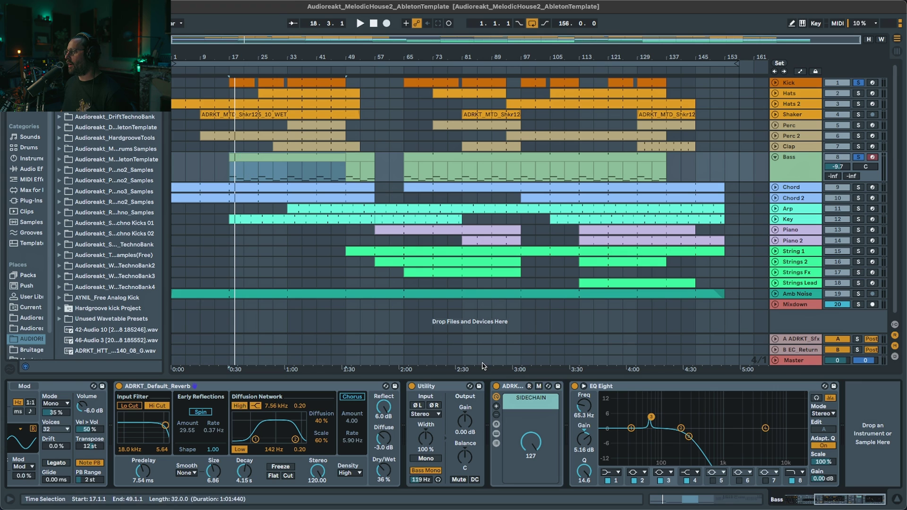
key("space")
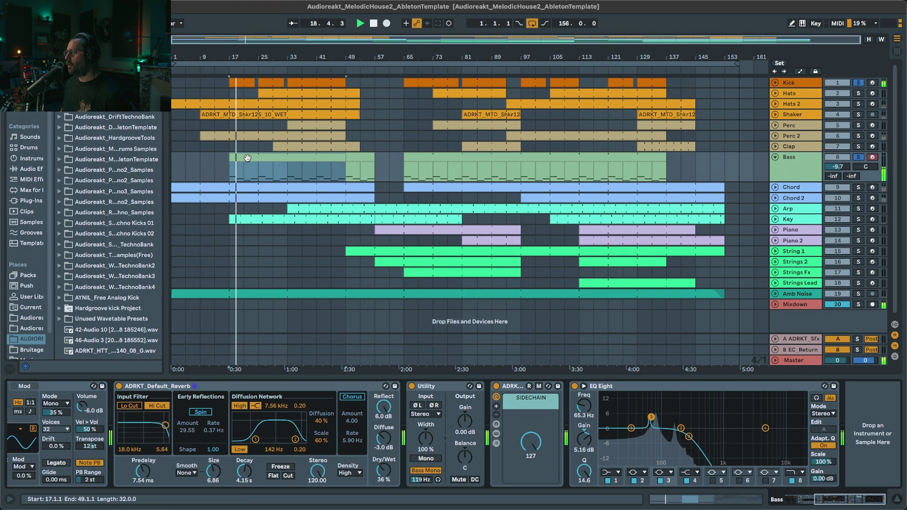
left_click(661, 480)
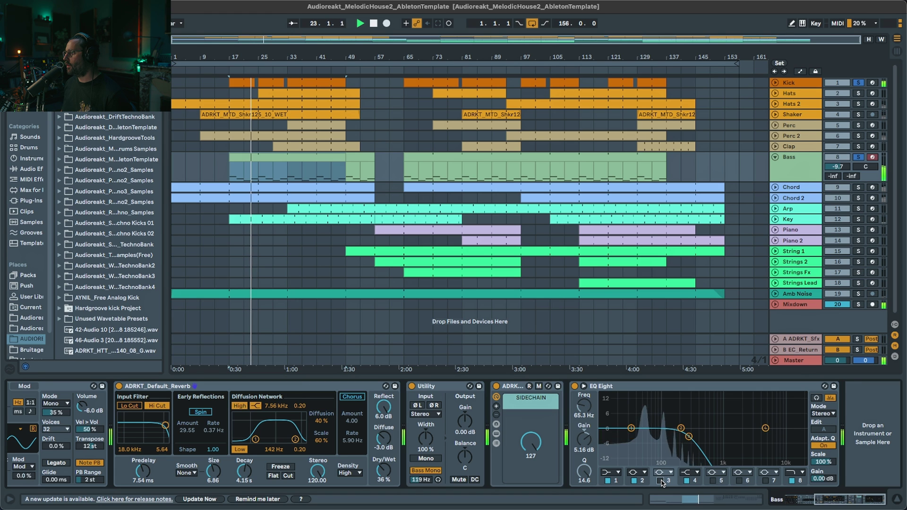
left_click(660, 480)
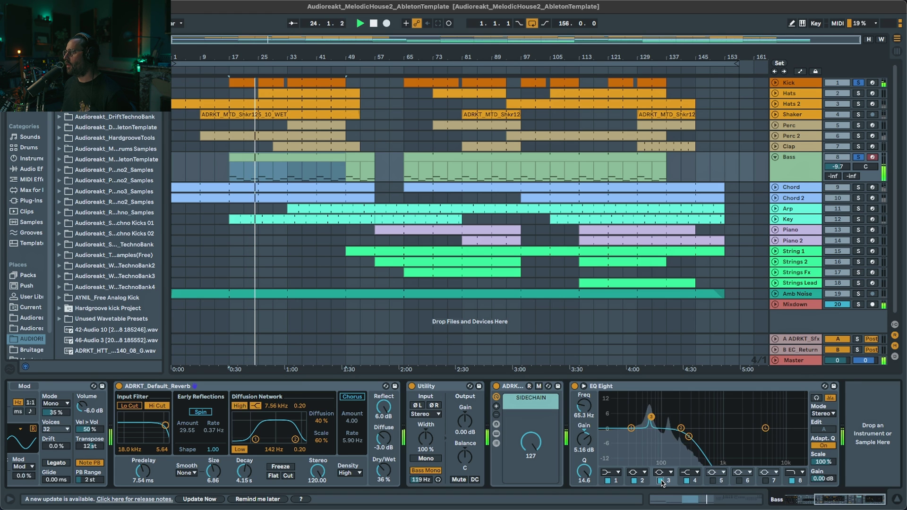
key("space")
- Inspect the C1 note at bar 3 of the Bass clip, and return to the Bass track's devices
double_click(240, 157)
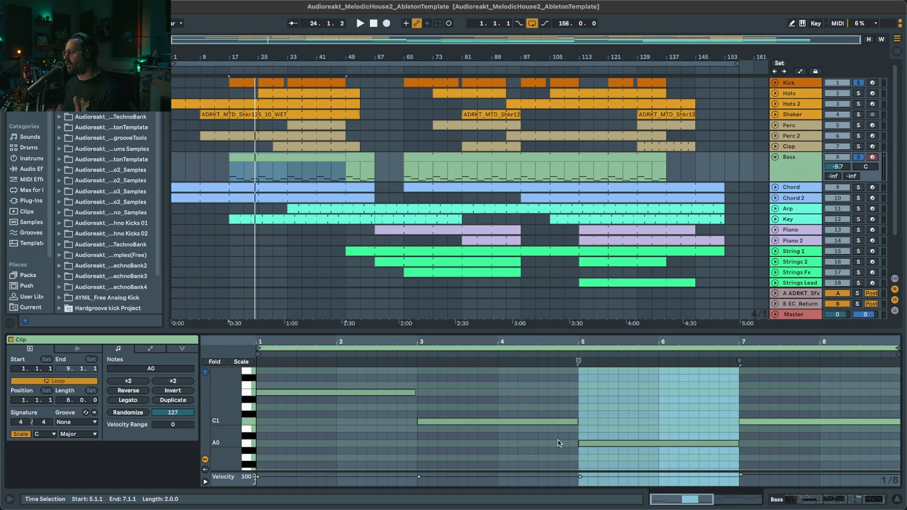
left_click(526, 424)
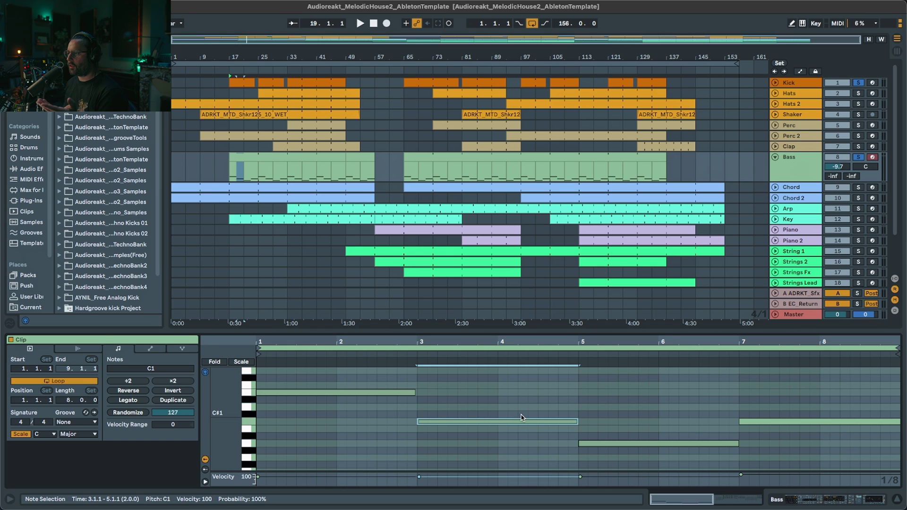
double_click(790, 160)
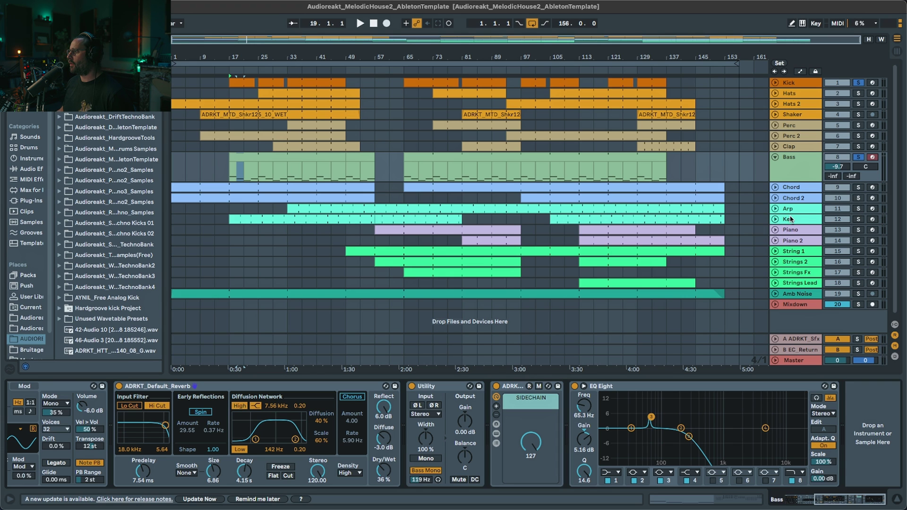
- Clear the Kick and Bass solos and play the full mix, comparing the bass EQ's band 3 off and on
key("space")
left_click(859, 158)
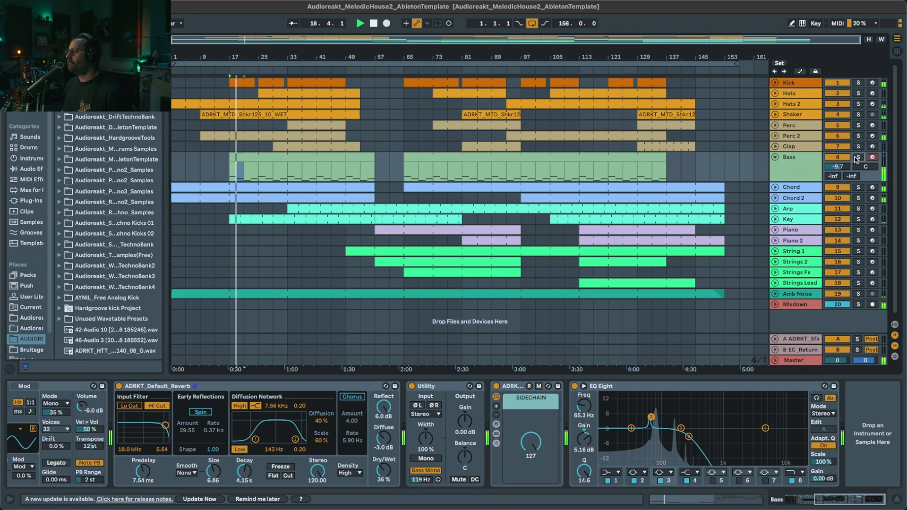
left_click(660, 481)
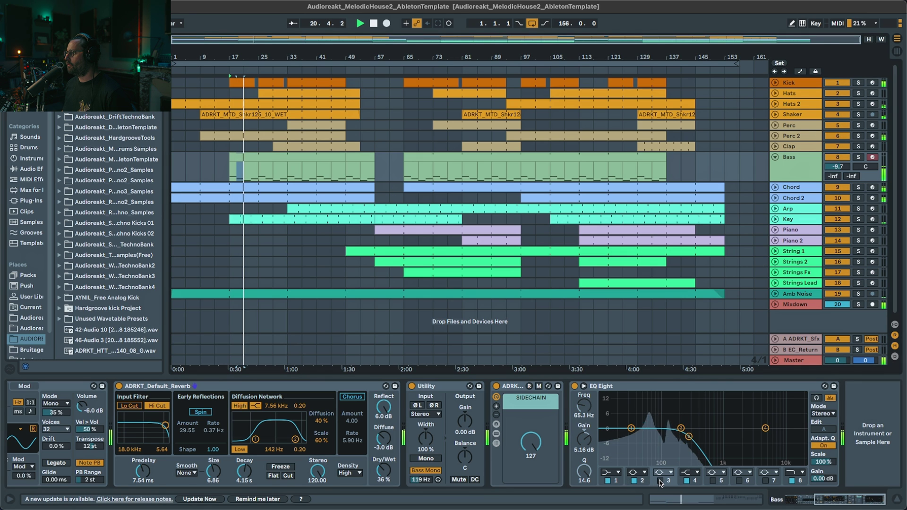
left_click(661, 481)
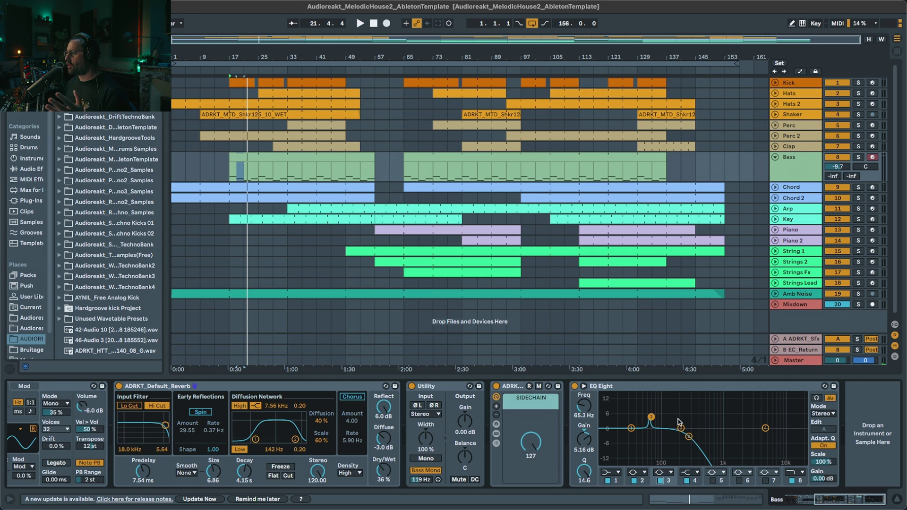
- Solo the Chord track, play it from bar 1 and select its effects from Auto Filter through EQ Eight
left_click(233, 187)
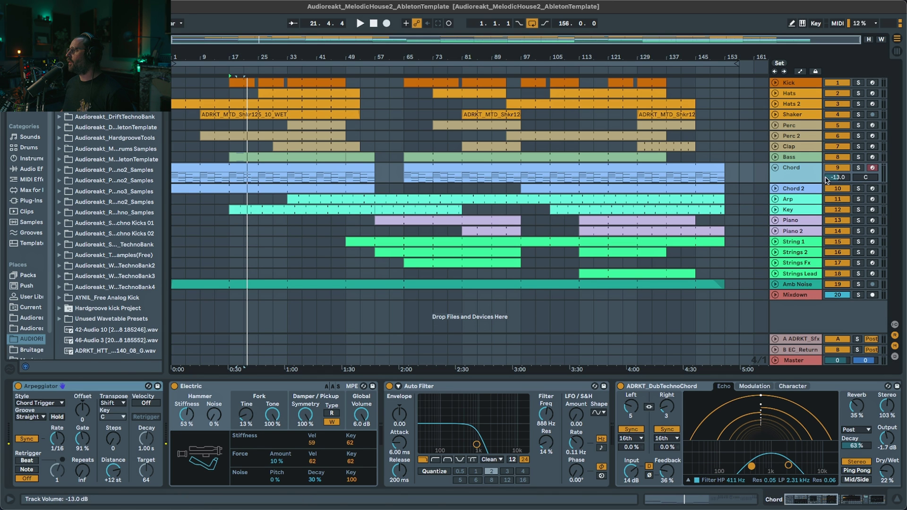
left_click(195, 168)
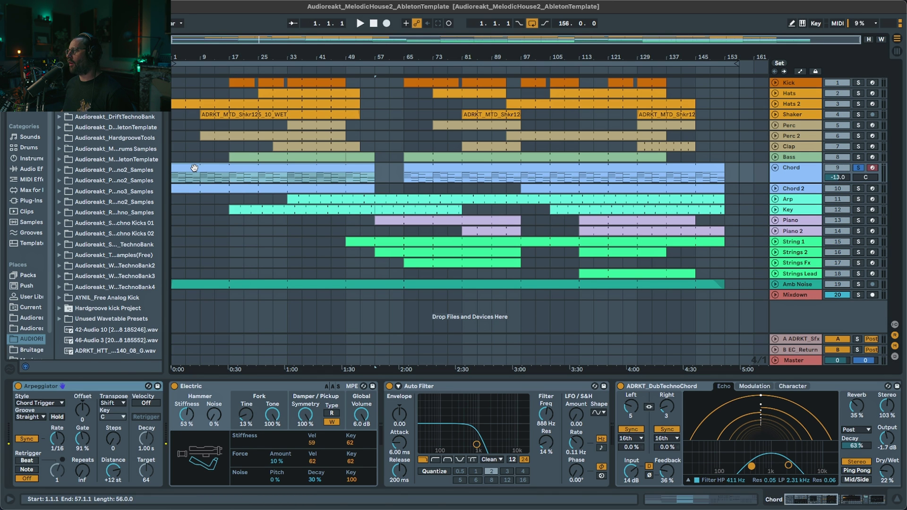
key("space")
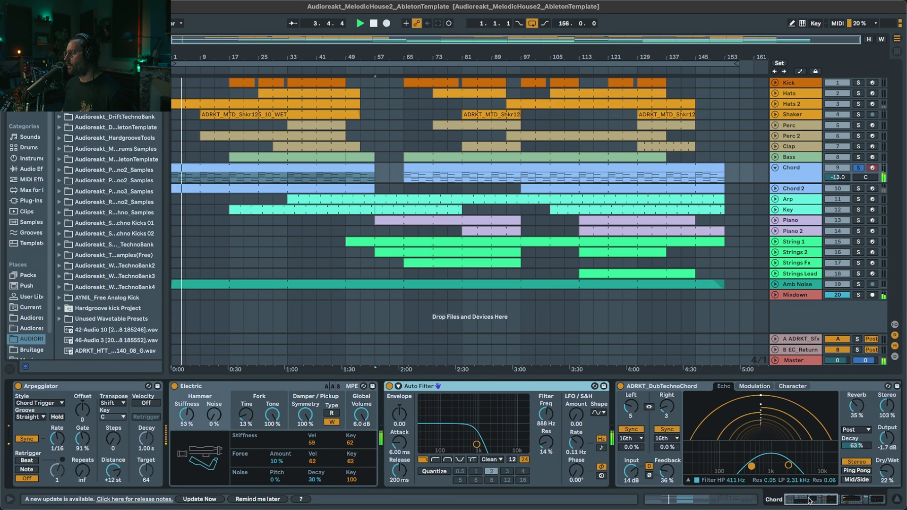
scroll(629, 400, "right", 10)
left_click(607, 387, "shift")
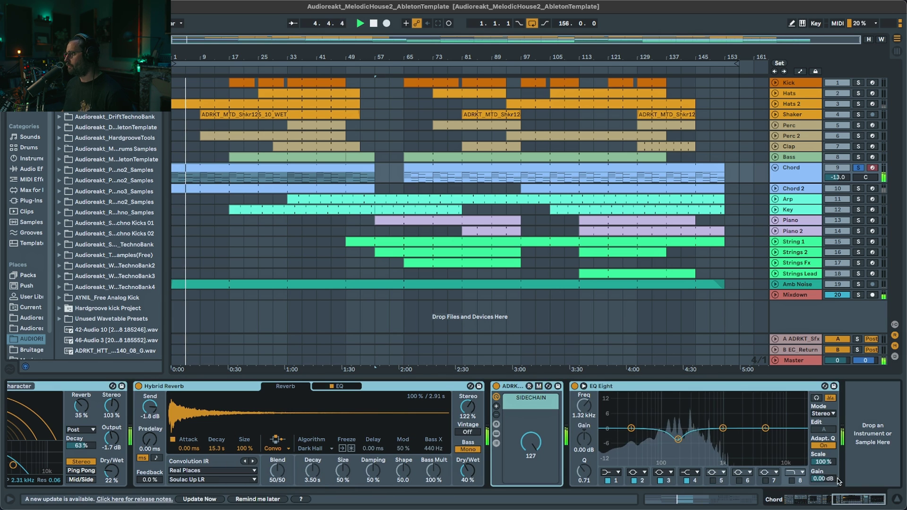
scroll(636, 428, "left", 10)
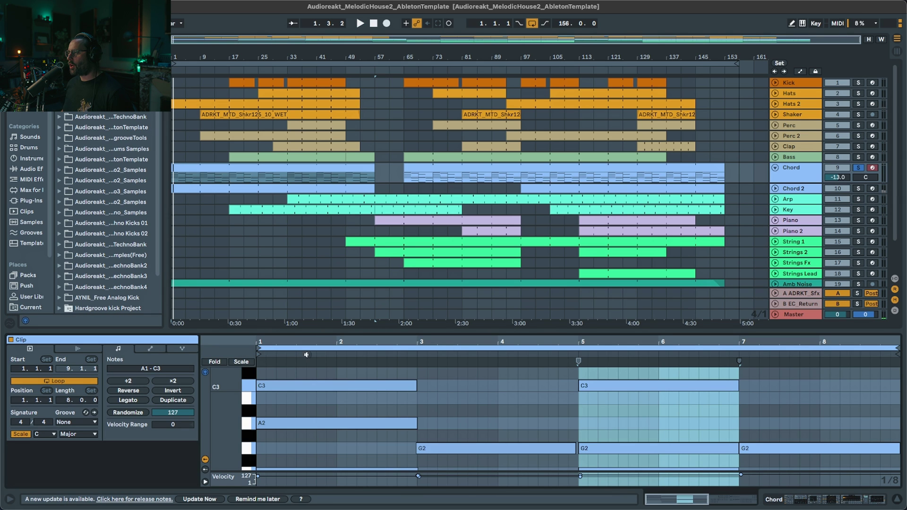
- Enlarge the Chord clip's note editor and audition the first chord, including its top E3 note
left_click_drag(314, 333, 302, 240)
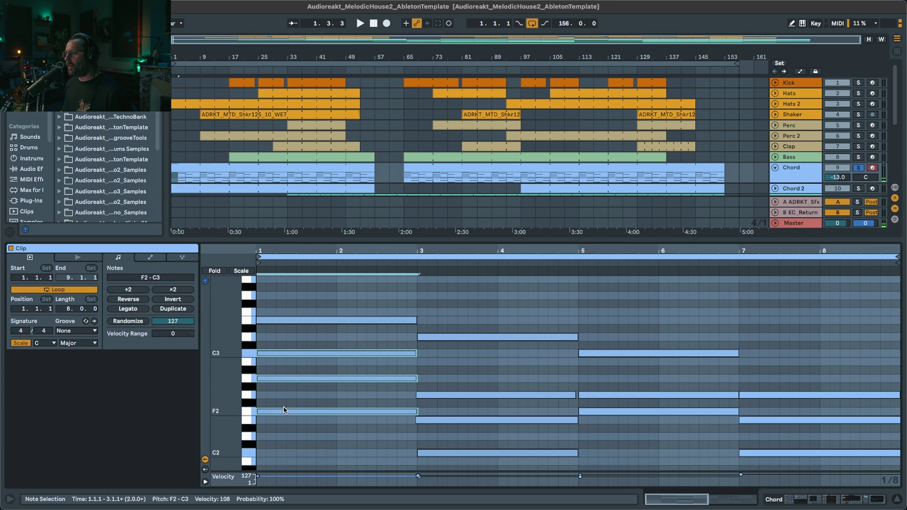
left_click(290, 322)
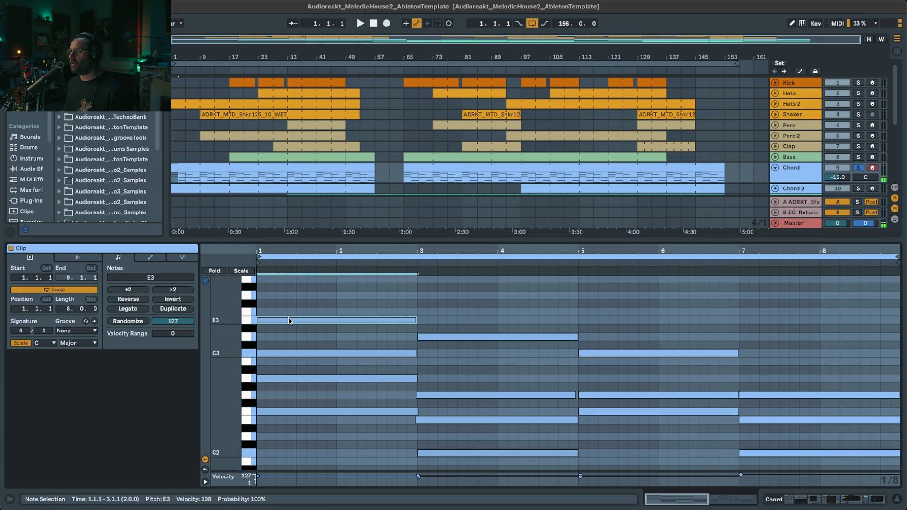
key("space")
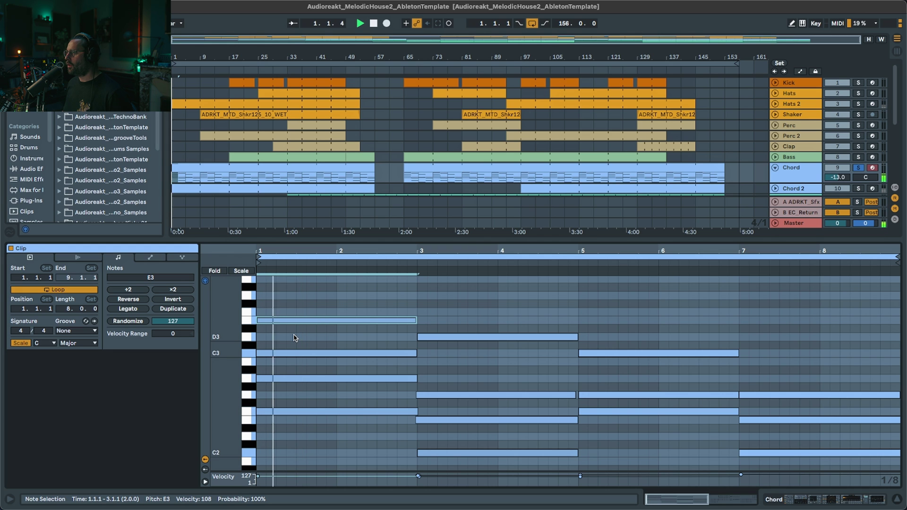
scroll(331, 355, "down", 3)
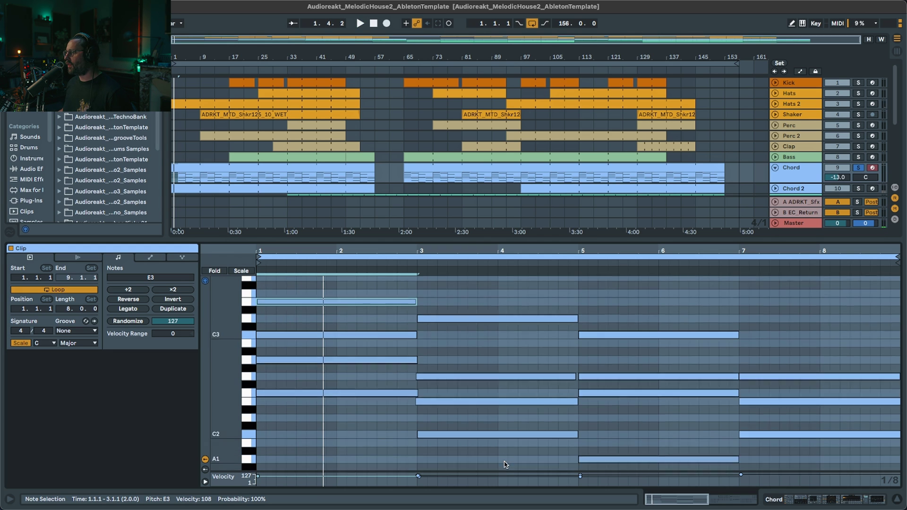
key("space")
- Audition the second chord at bar 3 with its D3 note deactivated and reactivated
left_click_drag(441, 448, 442, 344)
left_click(442, 296)
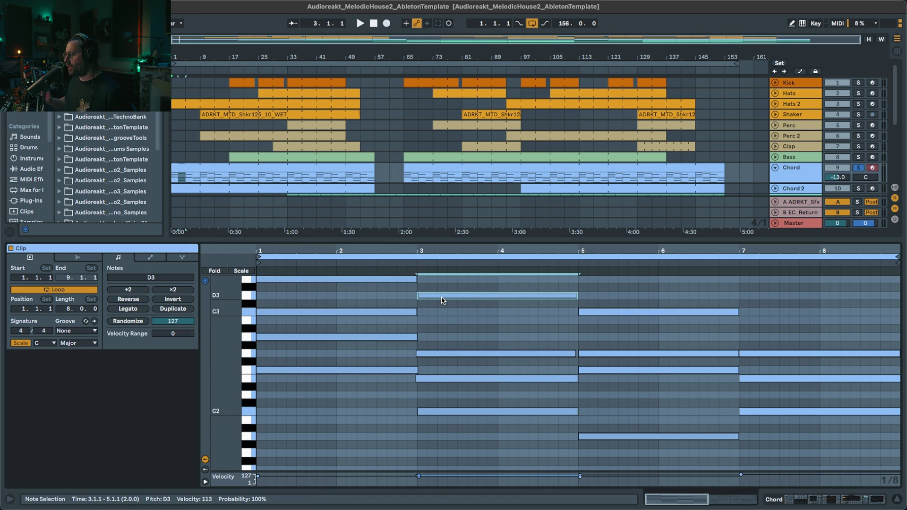
key("0")
key("space")
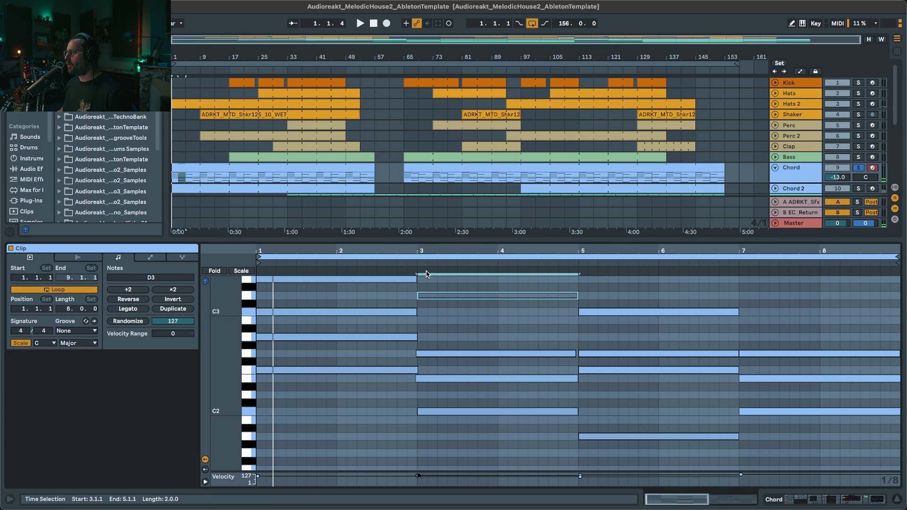
left_click(419, 265)
key("0")
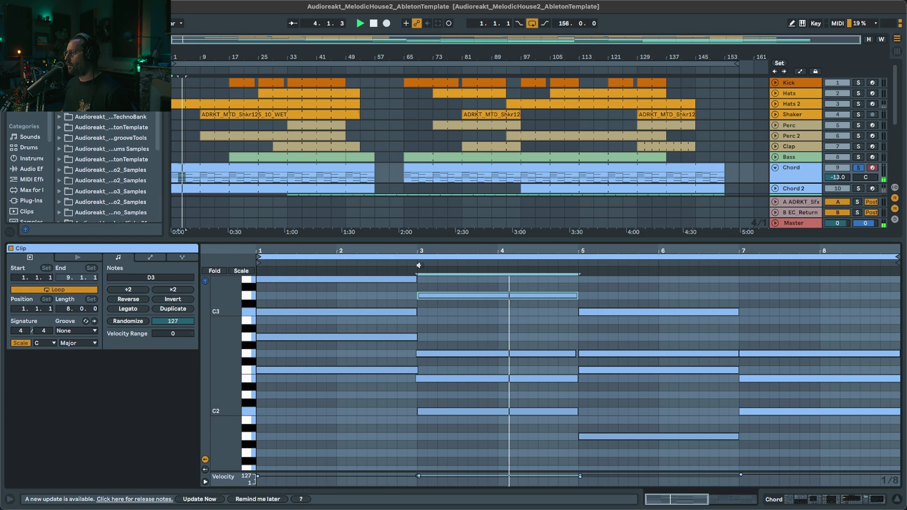
key("space")
- Play the third chord from bar 5 and move its A1 note up an octave to A2 and back down
left_click(585, 272)
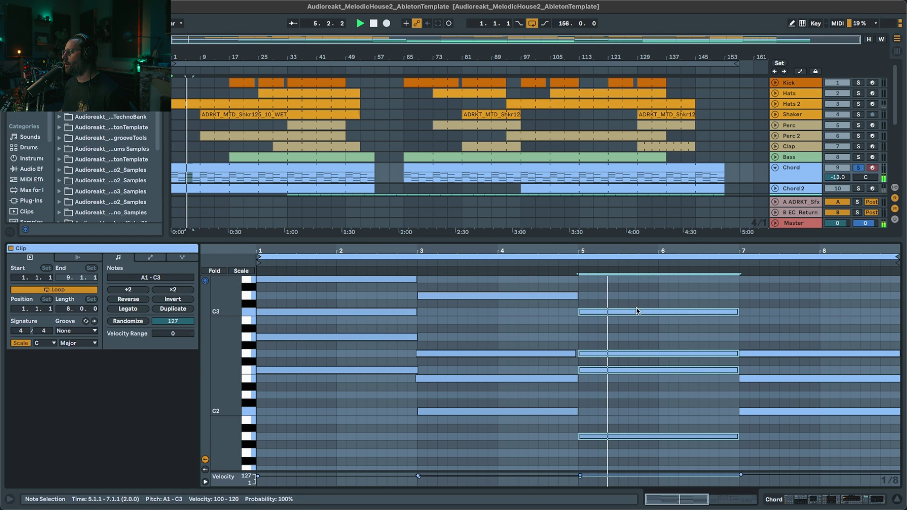
left_click(661, 409)
left_click(646, 436)
key("shift+Up")
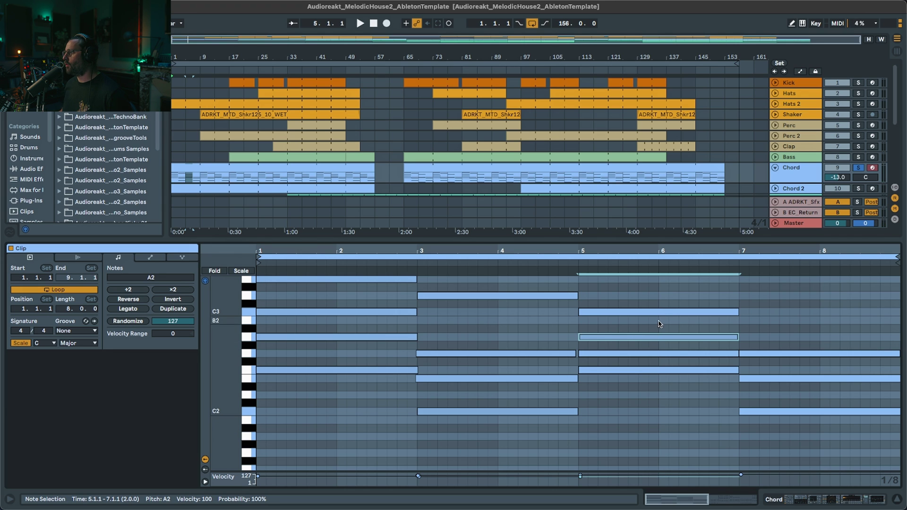
key("shift+Down")
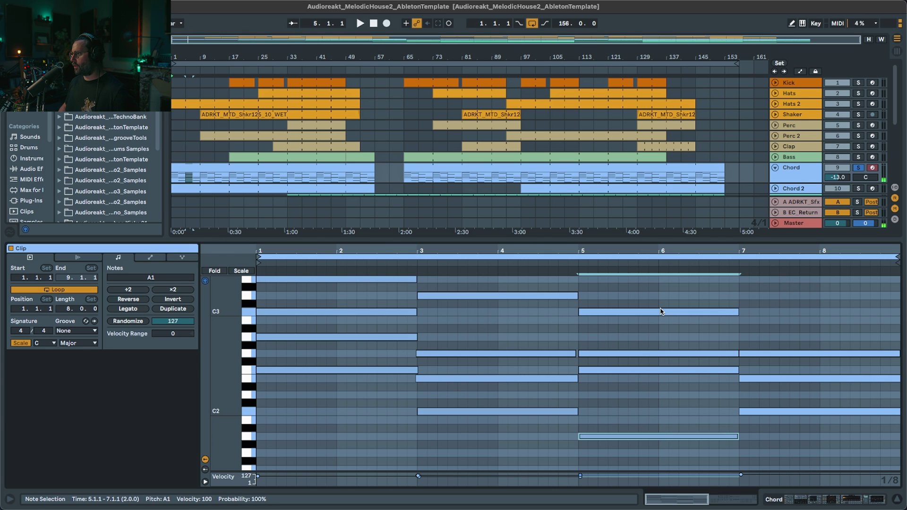
- Select the fourth chord's notes from C2 to G2 at bar 7 and view the whole chord progression
left_click_drag(808, 454, 818, 363)
left_click_drag(820, 317, 809, 289)
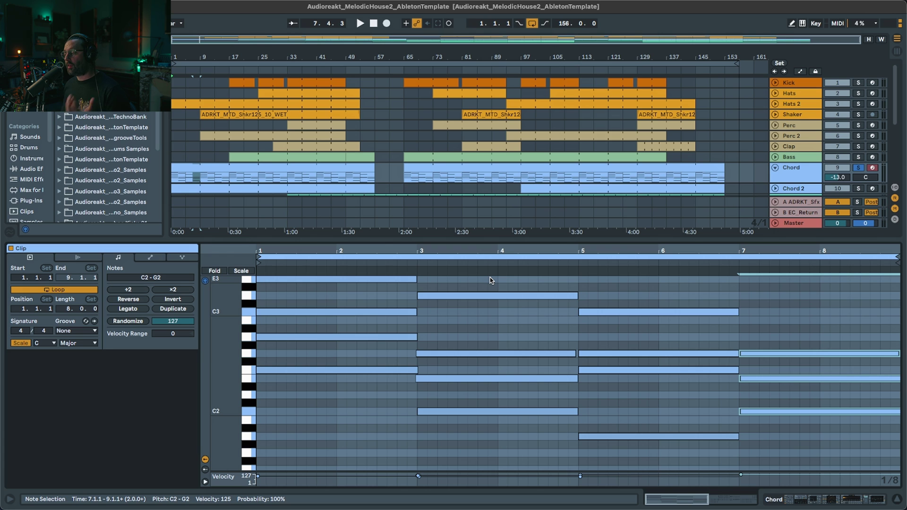
scroll(543, 364, "up", 1)
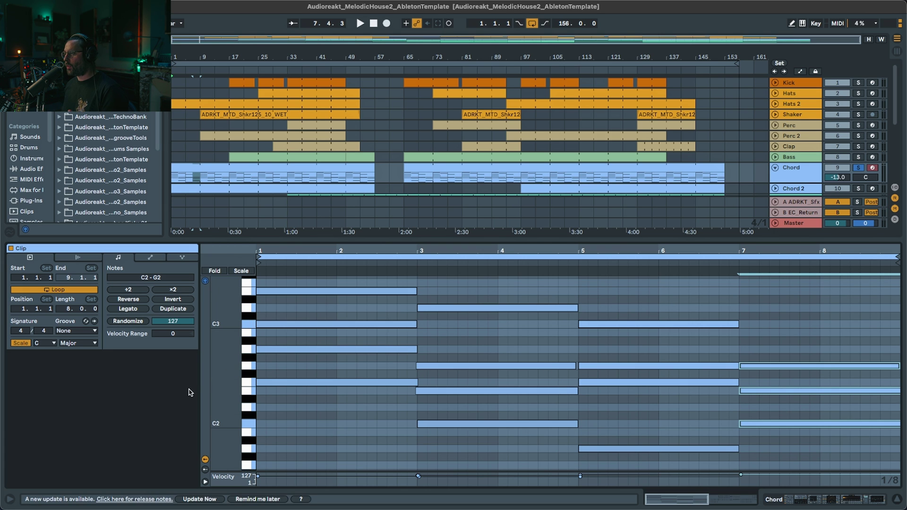
mouse_move(226, 383)
left_mouse_down()
mouse_move(241, 383)
mouse_move(219, 383)
left_mouse_up()
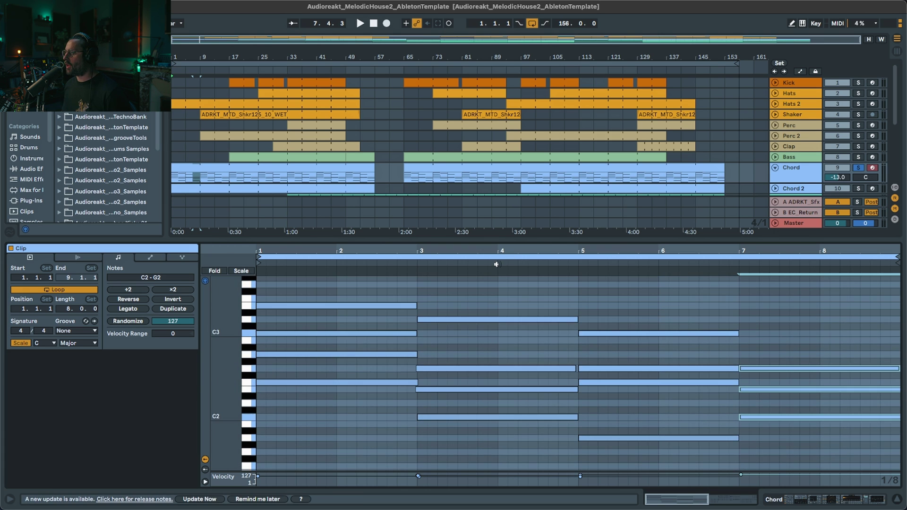
- Play back the chord progression in the clip, jumping ahead to the third chord at bar 5
key("space")
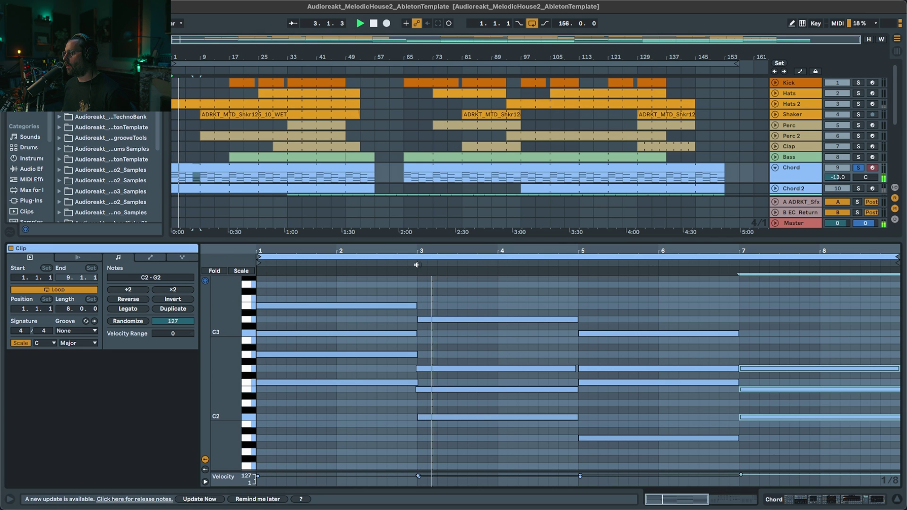
left_click(577, 270)
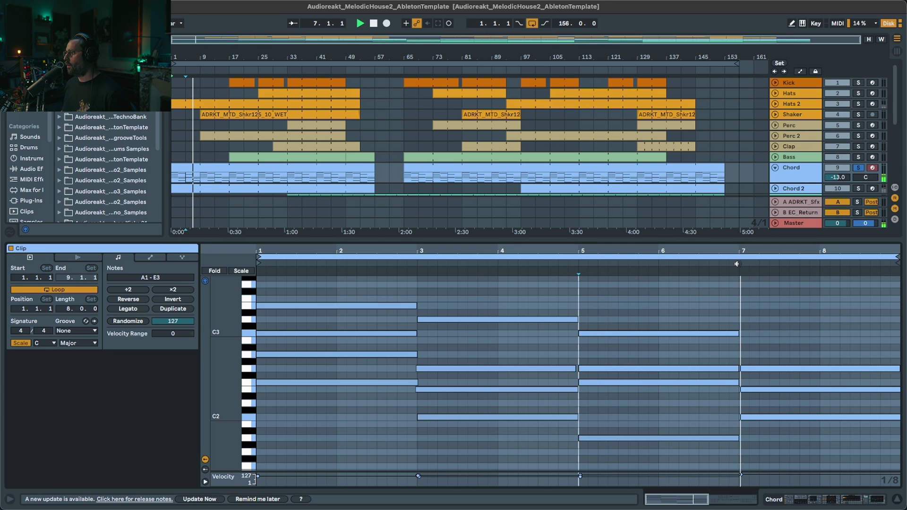
key("space")
- Show the Chord track's device chain, switch on the Arpeggiator, audition its chord trigger pattern and check its Groove options
double_click(795, 173)
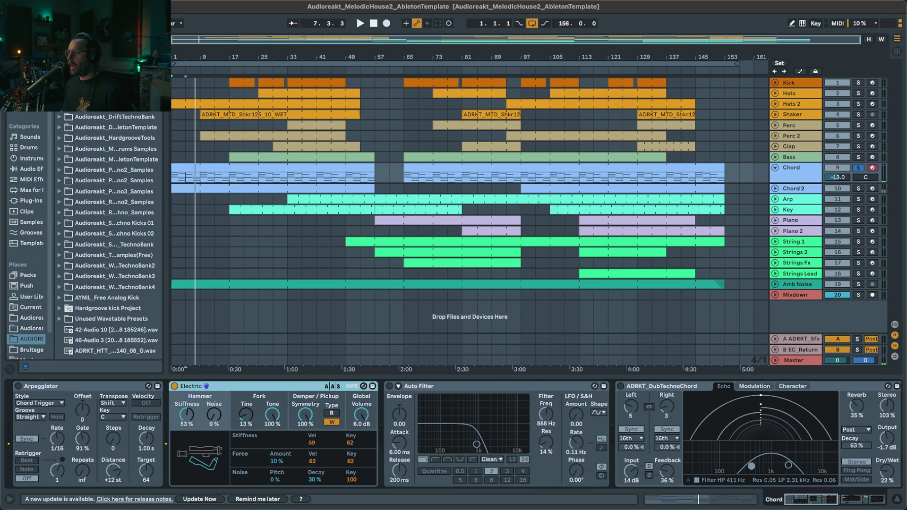
left_click(18, 386)
key("space")
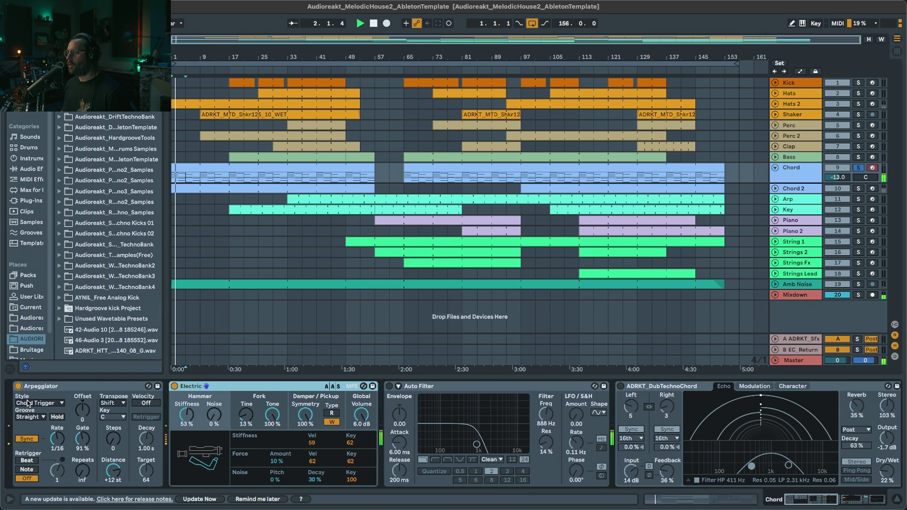
key("space")
left_click(36, 417)
left_click(37, 417)
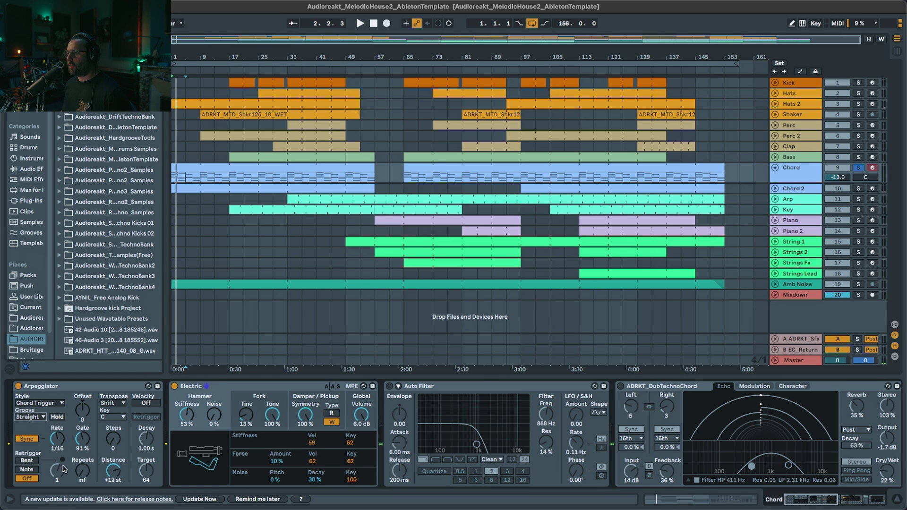
- Switch on the SIDECHAIN device in the Chord track's chain and audition it
left_click(837, 500)
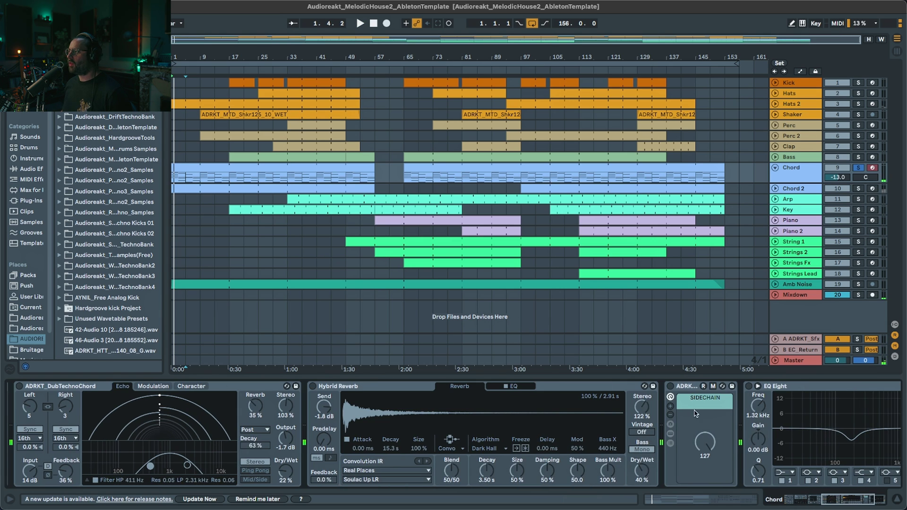
left_click(670, 386)
key("space")
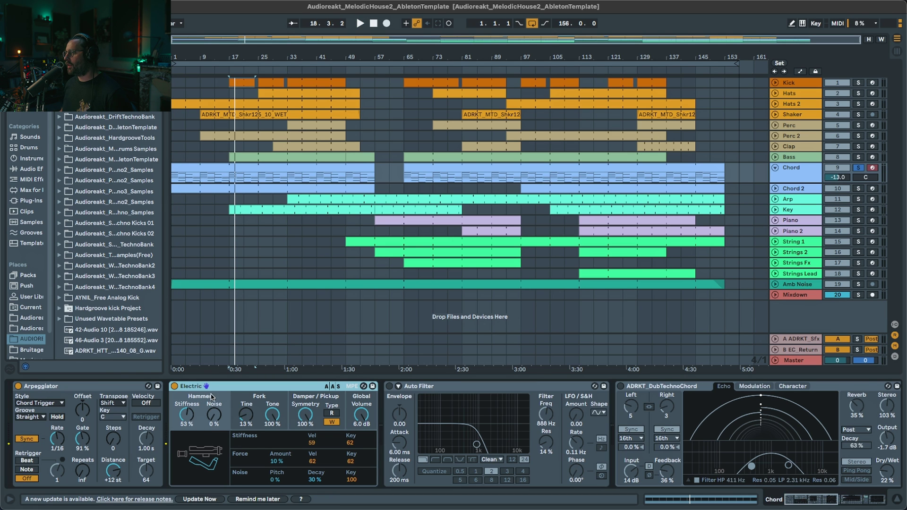
- Play the chord from bar 17 and look up the Electric's ADRKT_DT2_AT_Electric_Key1.adv preset in a widened browser
key("space")
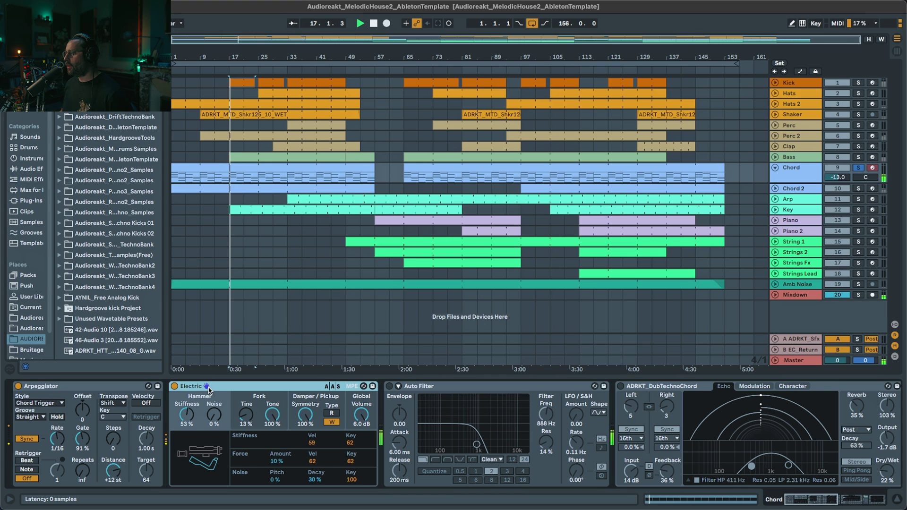
key("space")
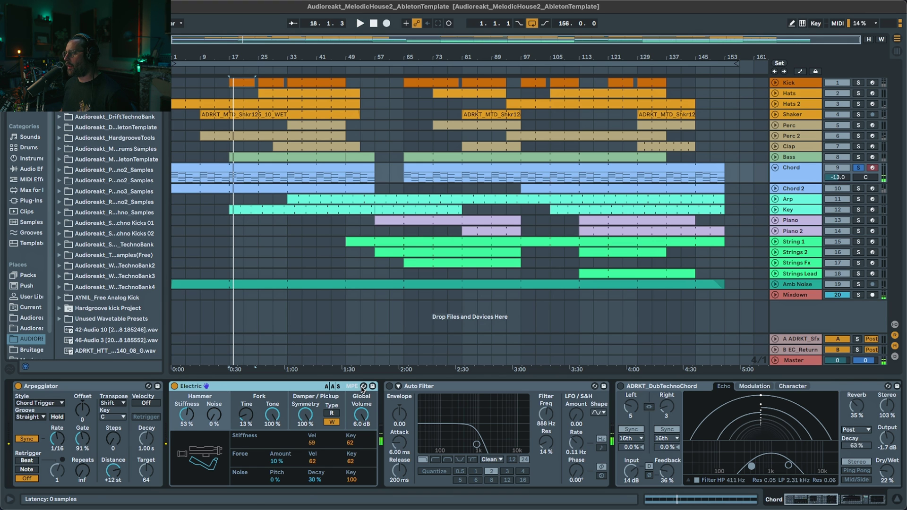
left_click(363, 386)
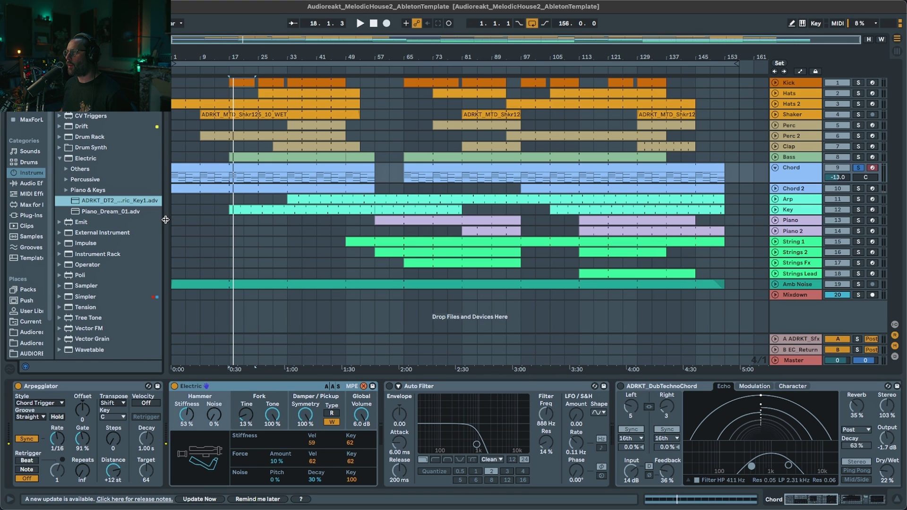
left_click_drag(165, 219, 259, 224)
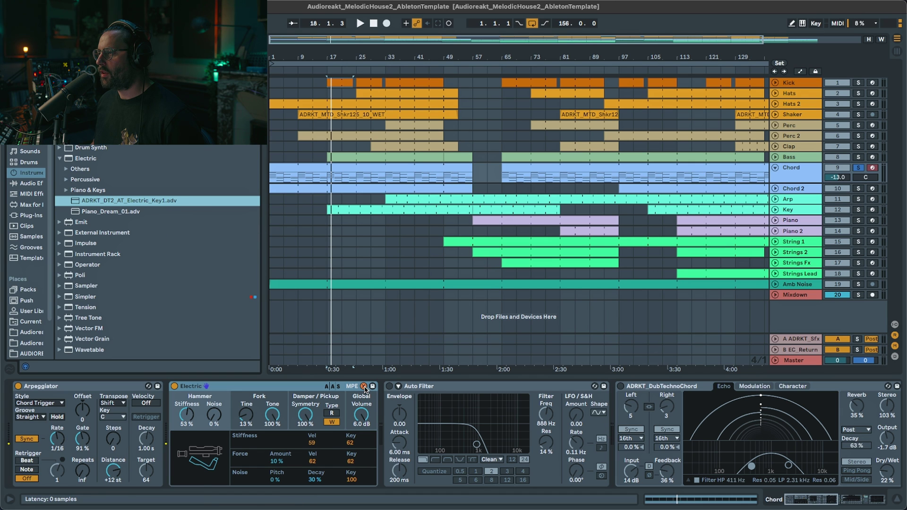
left_click(363, 387)
- Inspect the Electric's Fork, Damper/Pickup, Global and Hammer settings in turn
left_click(263, 425)
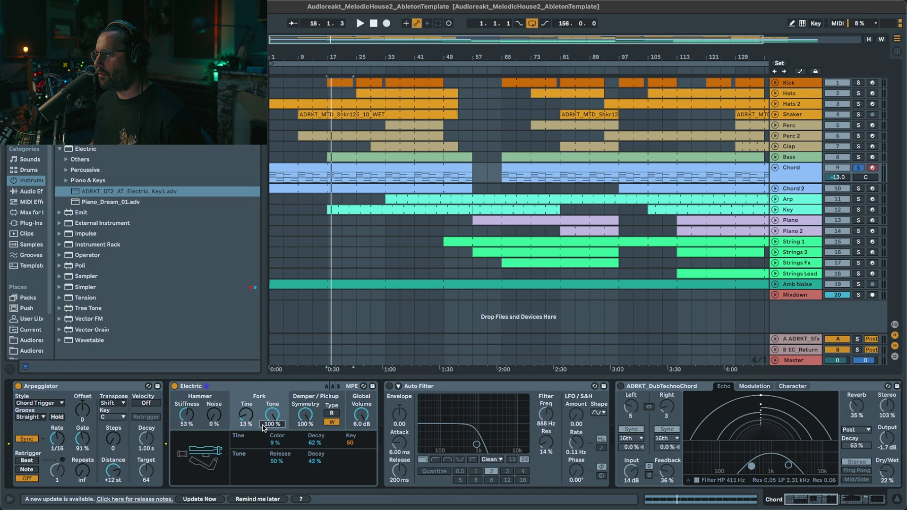
left_click(294, 429)
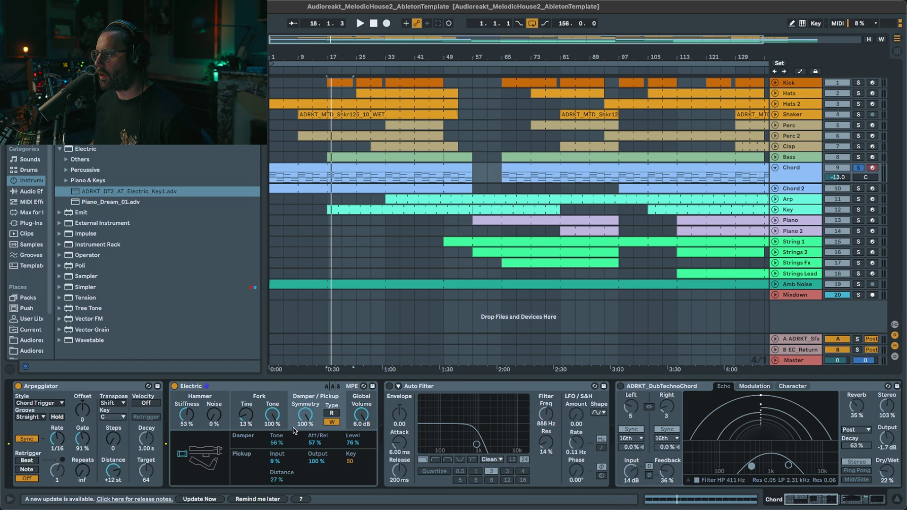
left_click(372, 428)
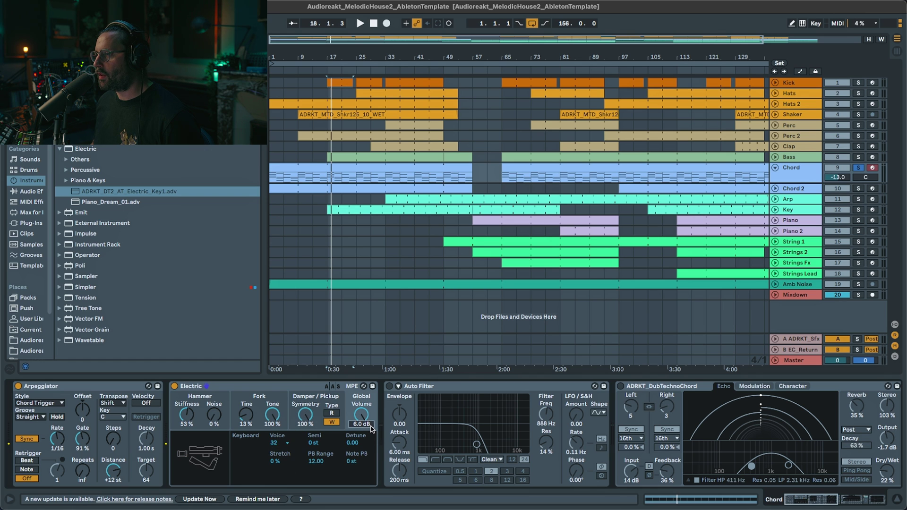
left_click(198, 428)
- Switch on the Chord track's Auto Filter and the ADRKT_DubTechnoChord echo, auditioning the chord from bar 17
key("space")
left_click(389, 386)
left_click_drag(798, 500, 819, 499)
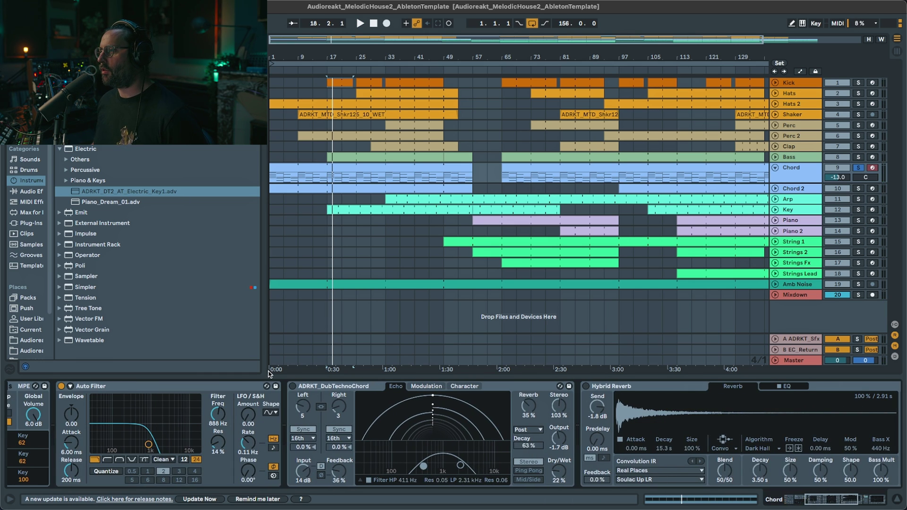
left_click(292, 386)
key("space")
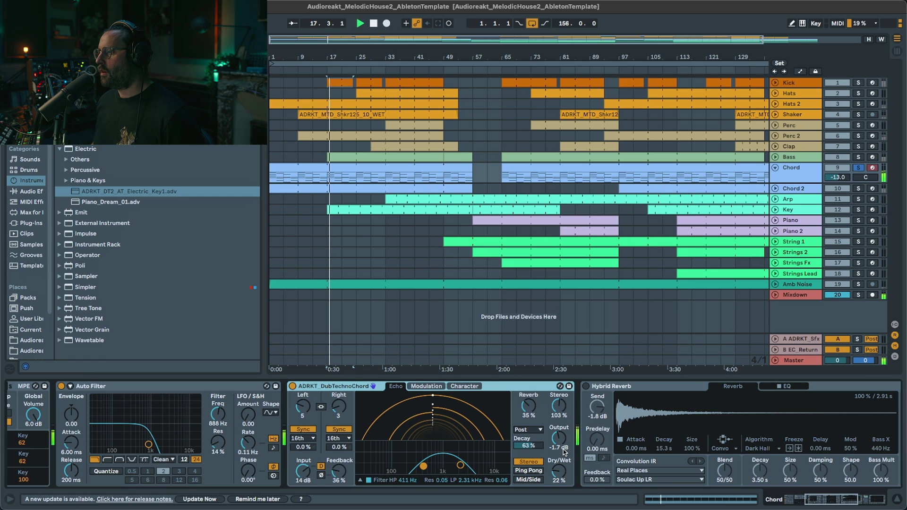
- Toggle the echo's D option next to Input, and compare the chord with the echo bypassed and active
left_click(321, 467)
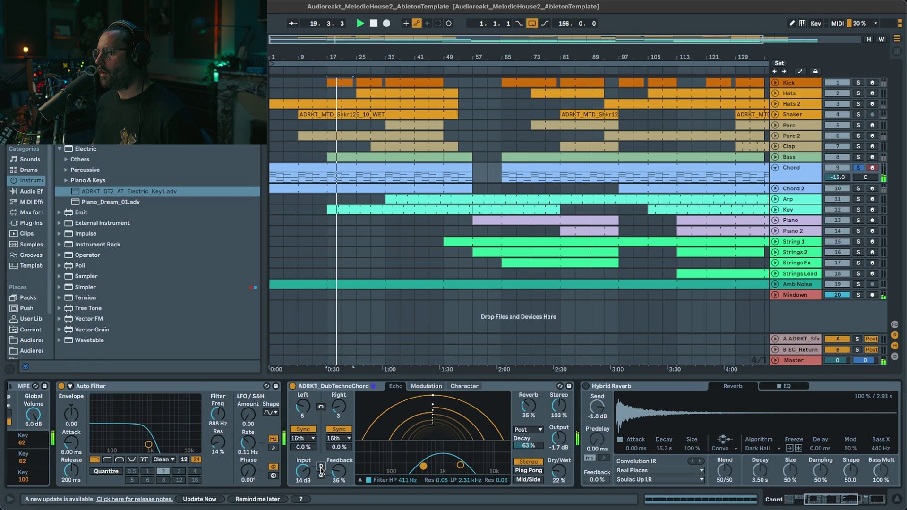
left_click(321, 468)
key("space")
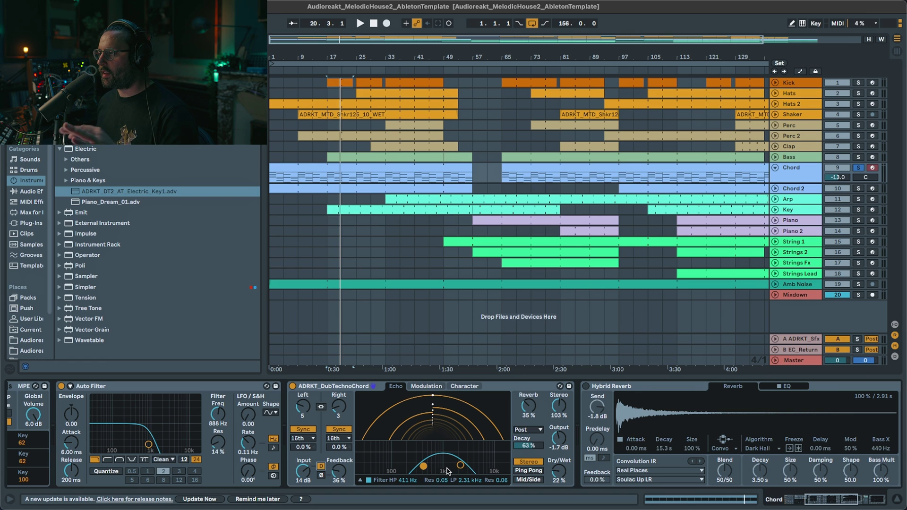
key("space")
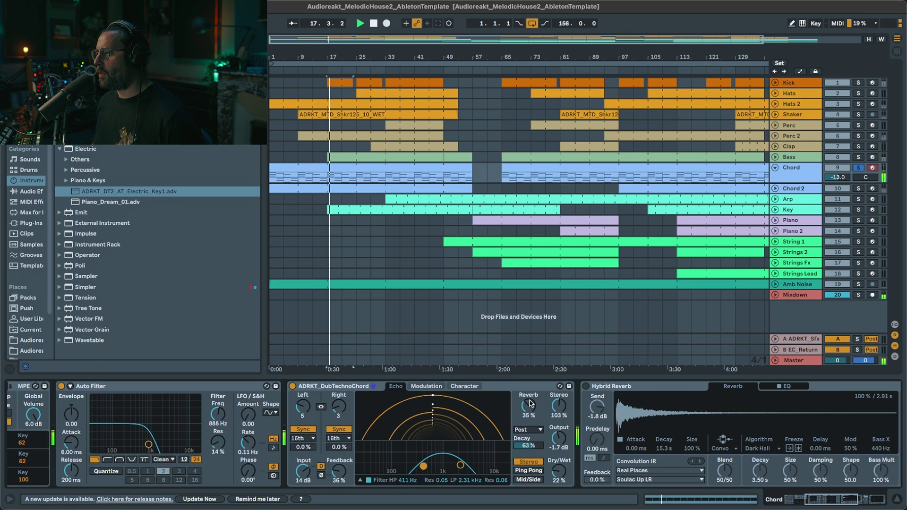
left_click(293, 386)
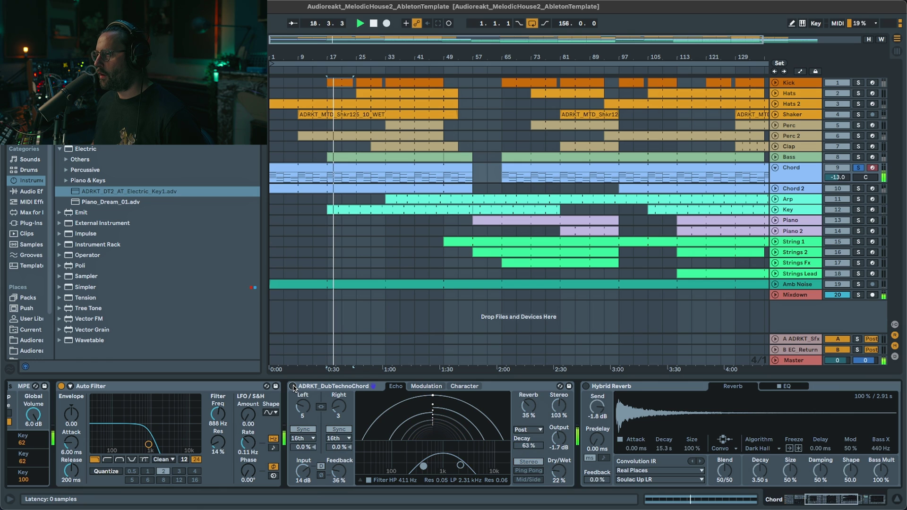
left_click(293, 386)
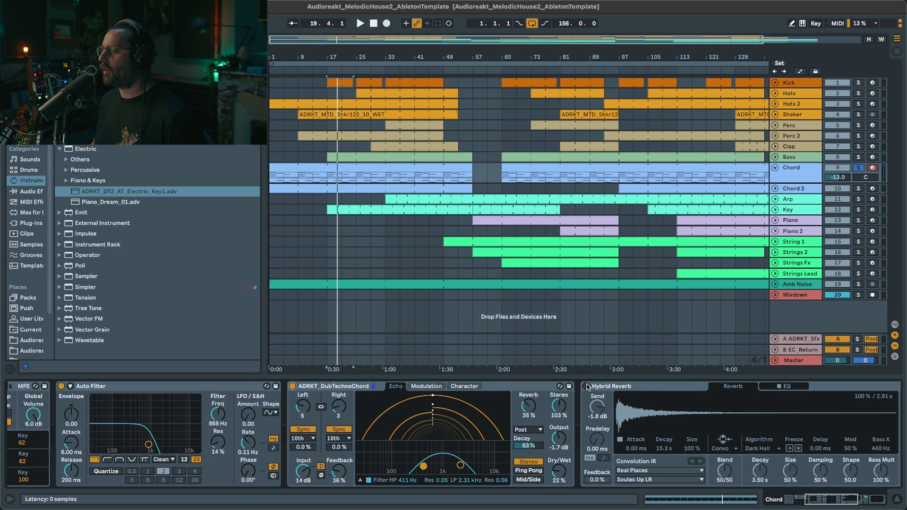
- Switch on the Hybrid Reverb, audition the chord through it and view its EQ and Reverb settings
key("space")
left_click_drag(825, 504, 851, 503)
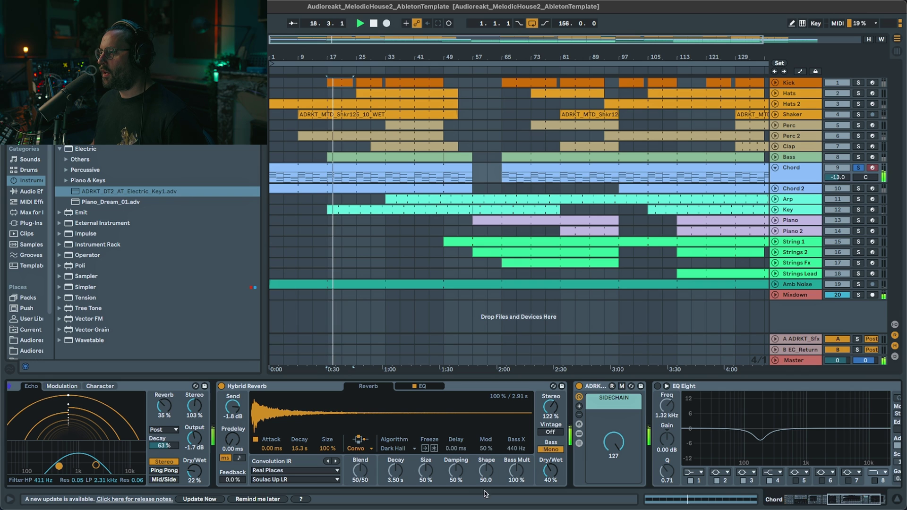
key("space")
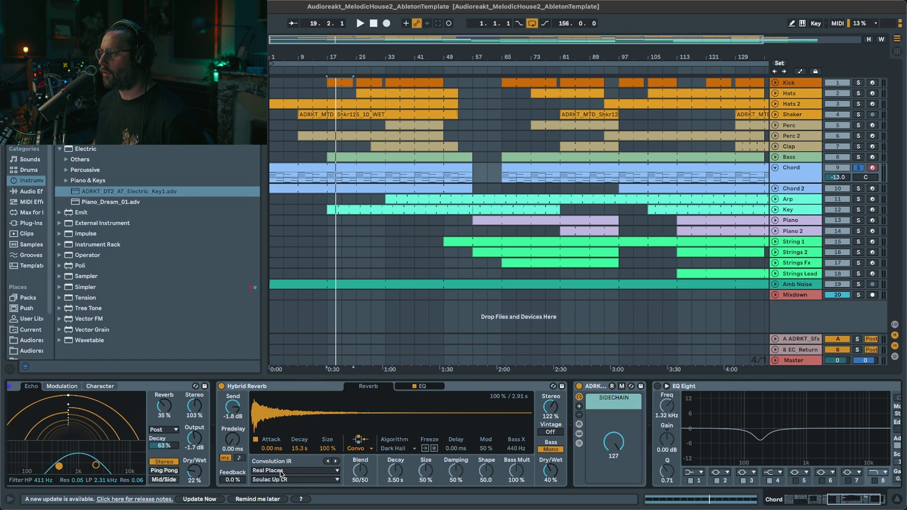
left_click(432, 387)
left_click(368, 388)
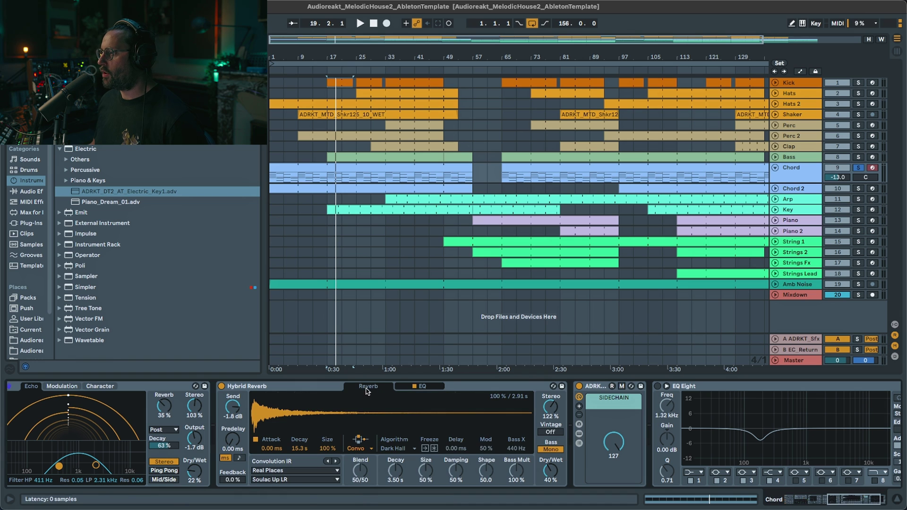
- Switch on the EQ Eight at the end of the Chord chain during playback and compare it with bypass
key("space")
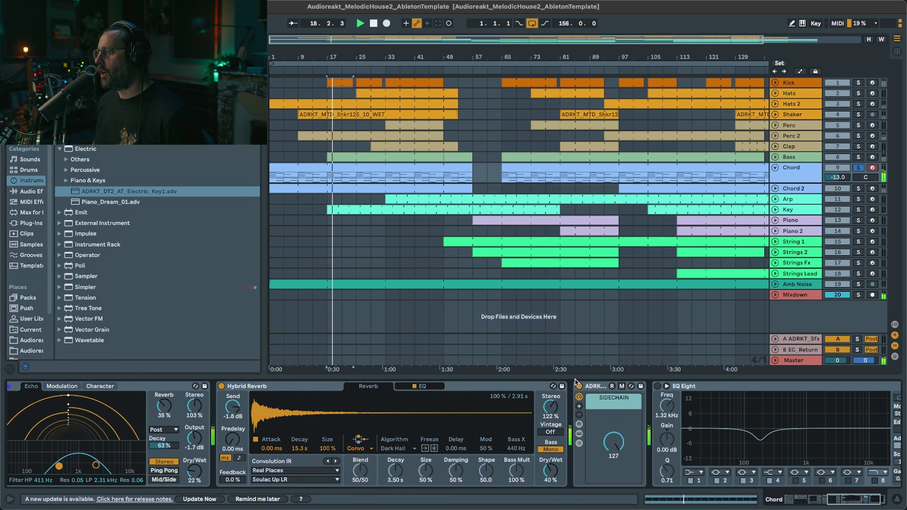
left_click(659, 386)
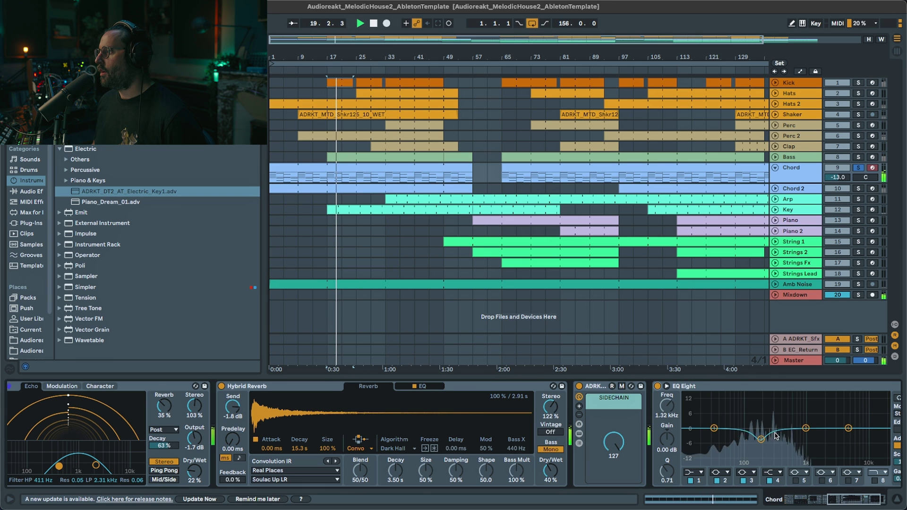
left_click(845, 504)
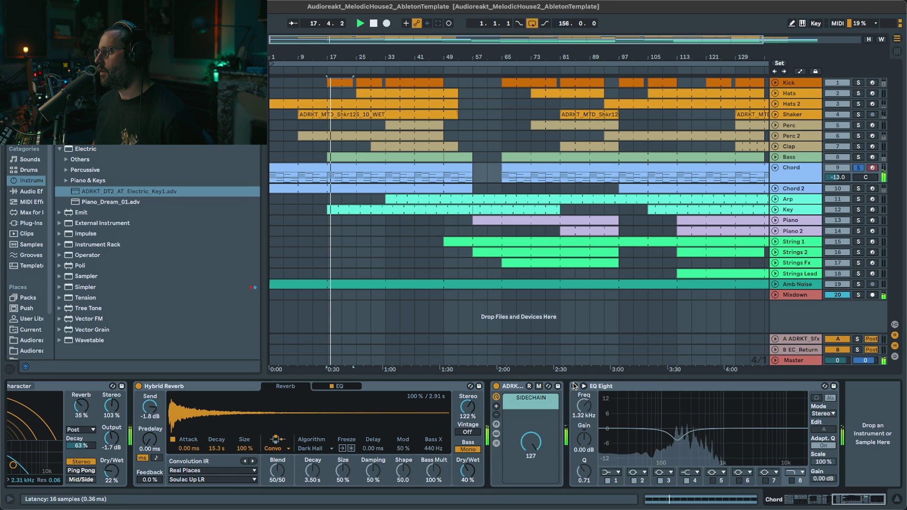
key("space")
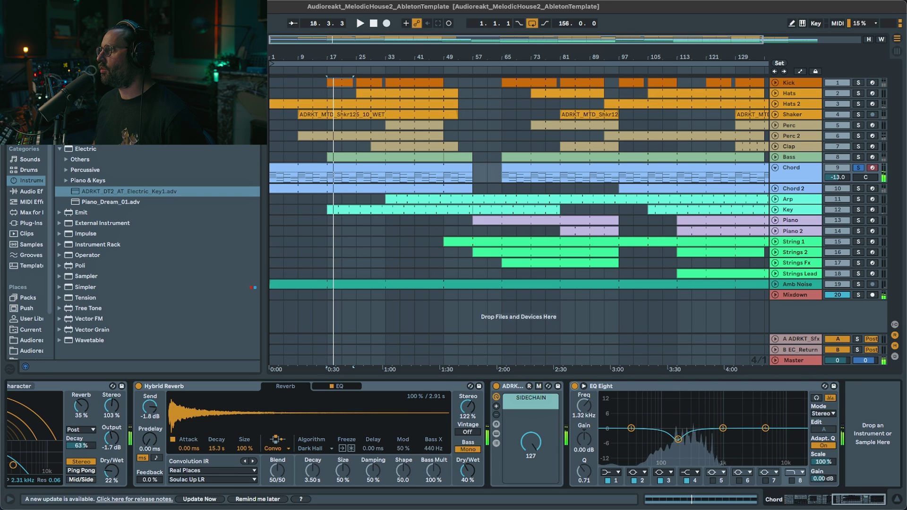
- Solo the Bass and Kick tracks together with Chord and play the combination from bar 17
left_click(858, 157, "super")
left_click(858, 82, "super")
left_click(331, 178)
key("space")
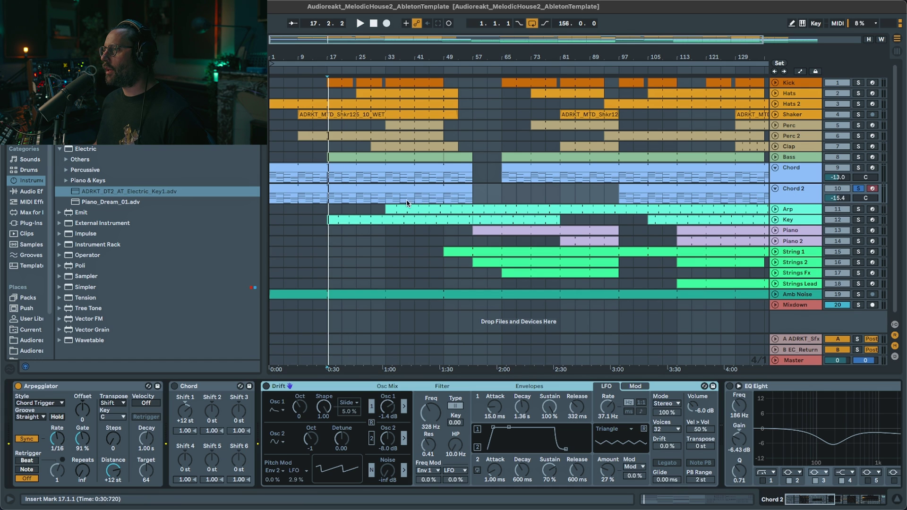
- Select the first Chord 2 clip and play the track soloed, with its Drift synth and Chord device switched on
left_click(305, 190)
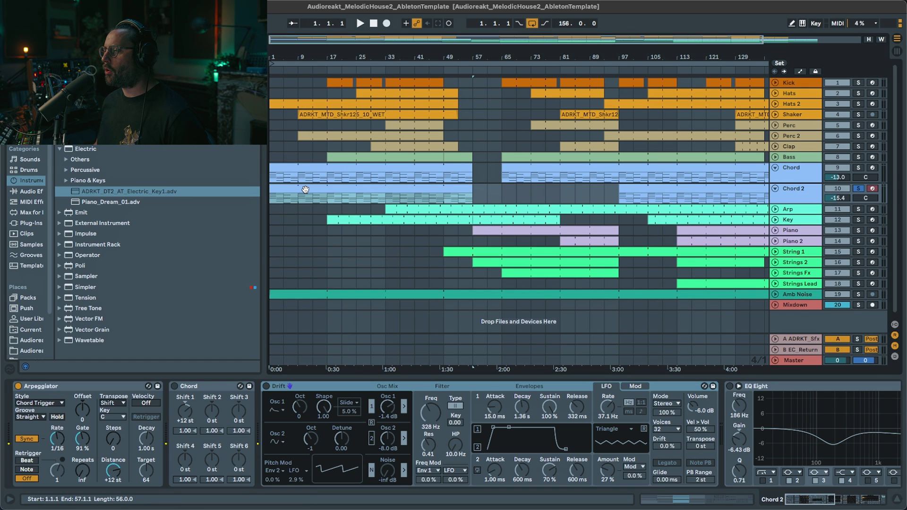
left_click(98, 388)
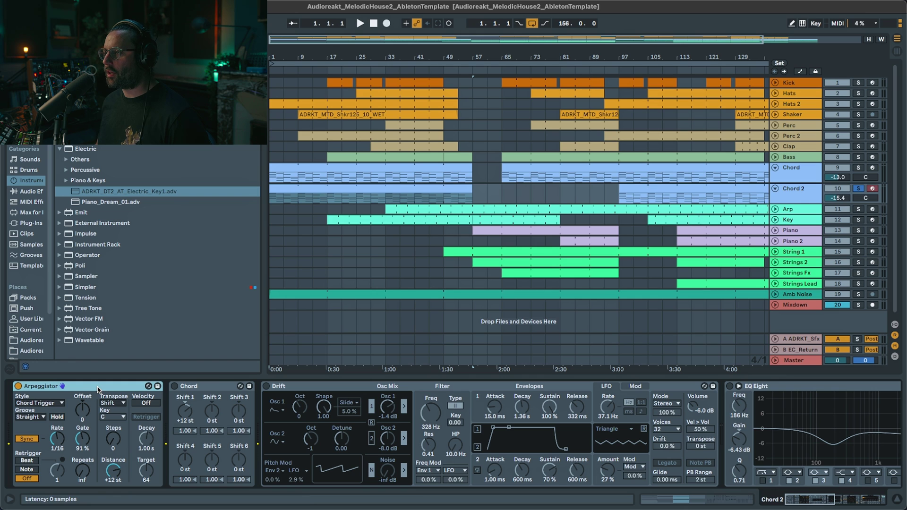
key("space")
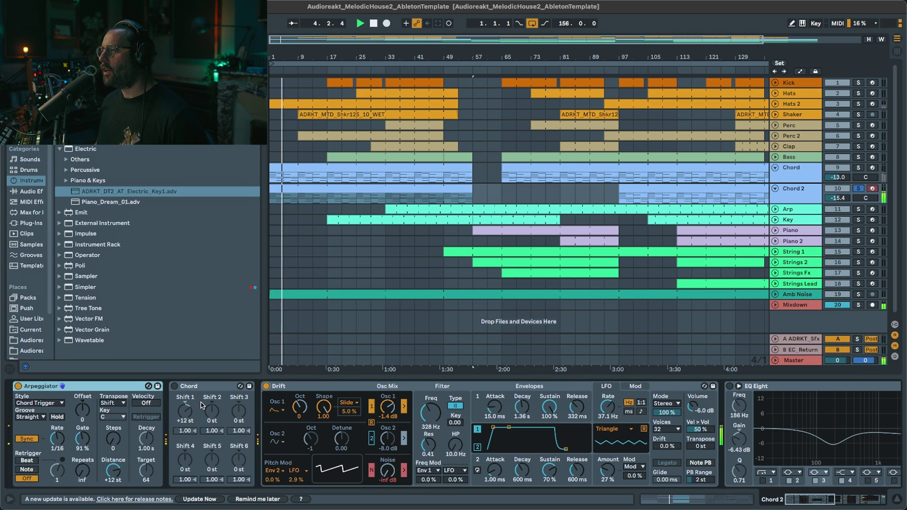
left_click(174, 386)
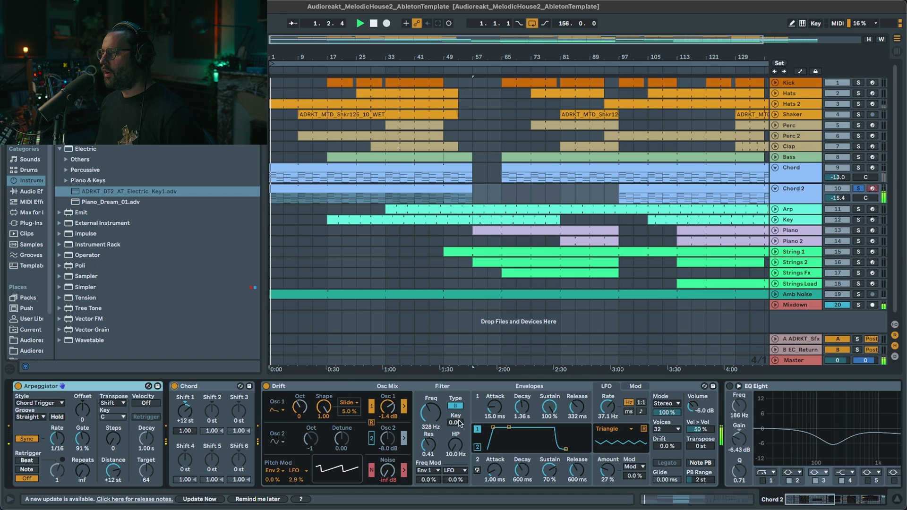
- Stop playback and view the waveform choices of Osc 1 in Chord 2's Drift synth
key("space")
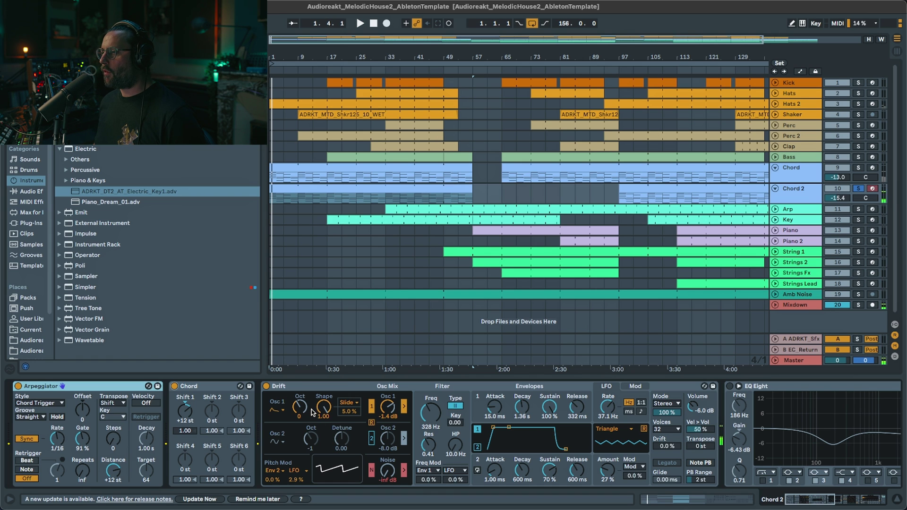
left_click(277, 412)
left_click(277, 412)
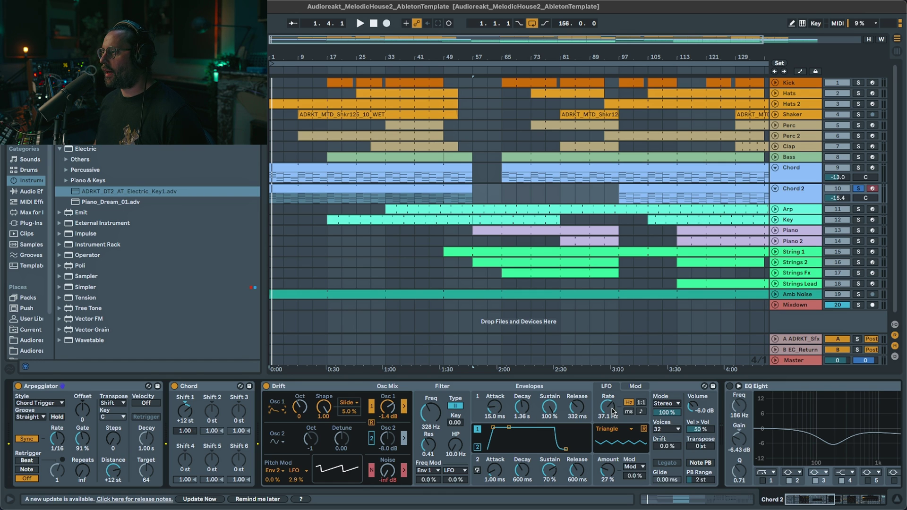
- Compare Chord 2 in playback with Drift's LFO pitch modulation at 0% and 2.9%, and view the synth's Mode choices
key("space")
left_click(294, 480)
key("Delete")
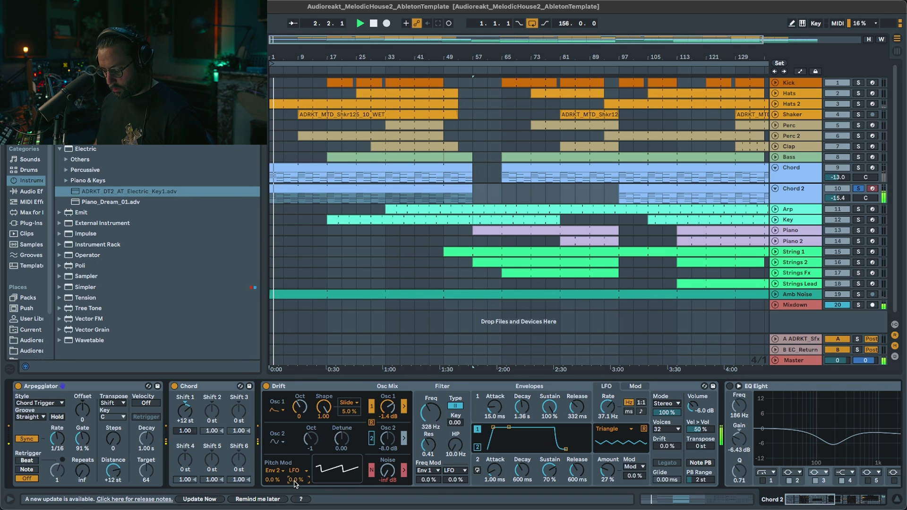
left_click_drag(294, 483, 316, 480)
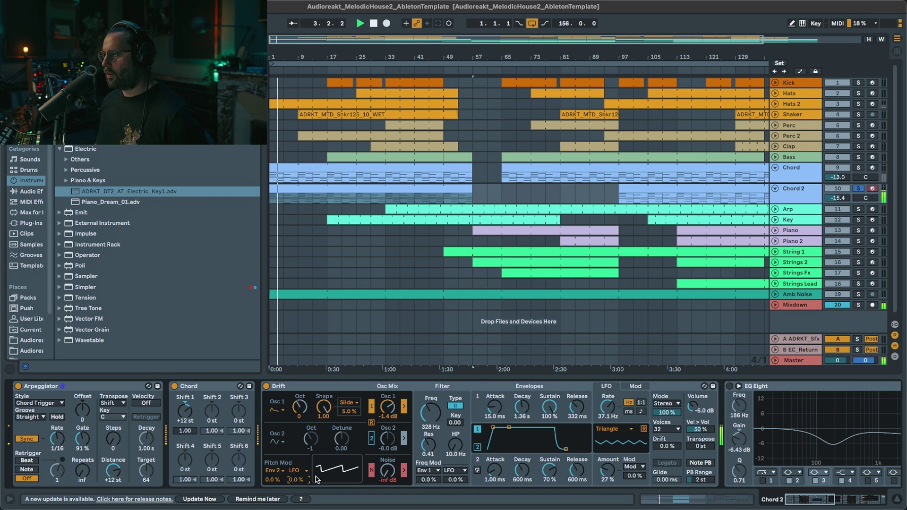
key("space")
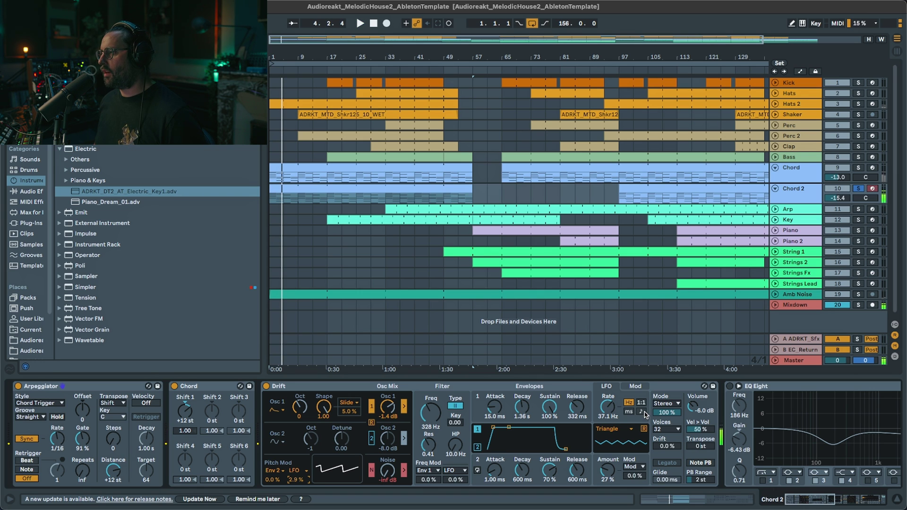
left_click(668, 404)
left_click(668, 404)
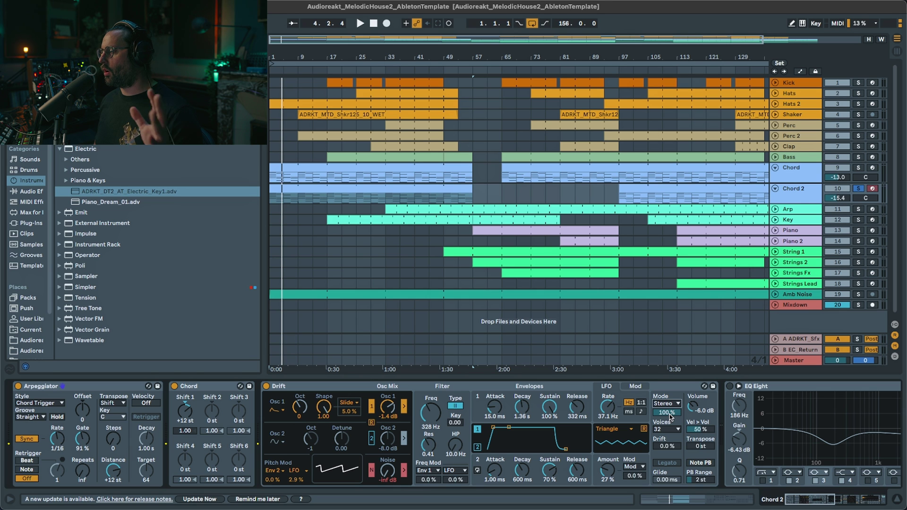
- Play Chord 2 and switch on its EQ Eight and Echo effects
key("space")
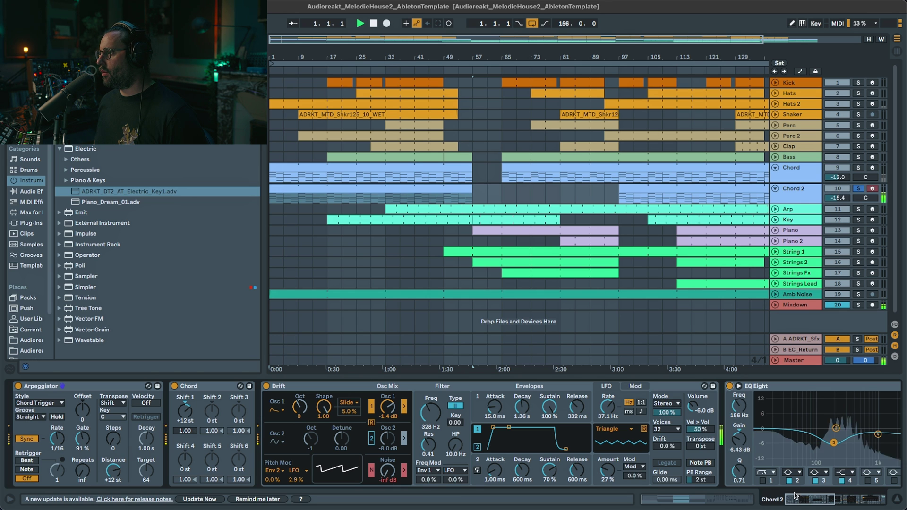
left_click_drag(795, 497, 821, 498)
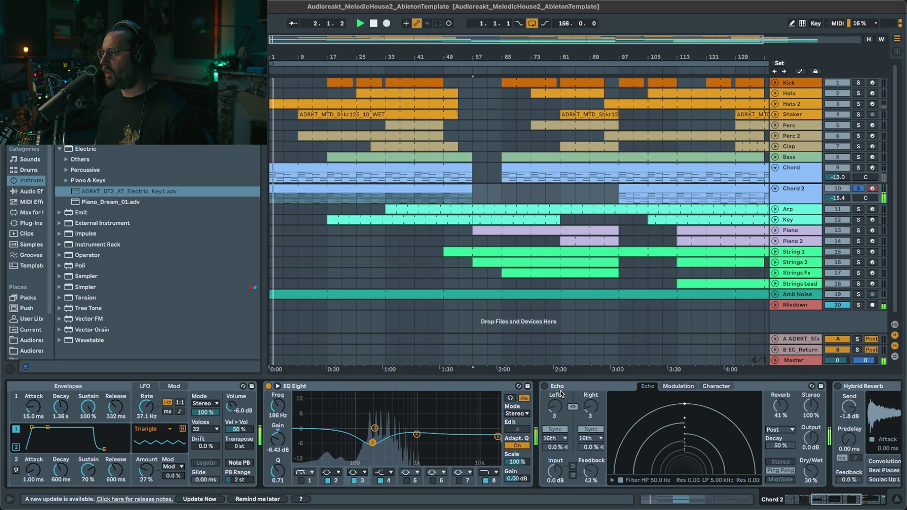
left_click(545, 386)
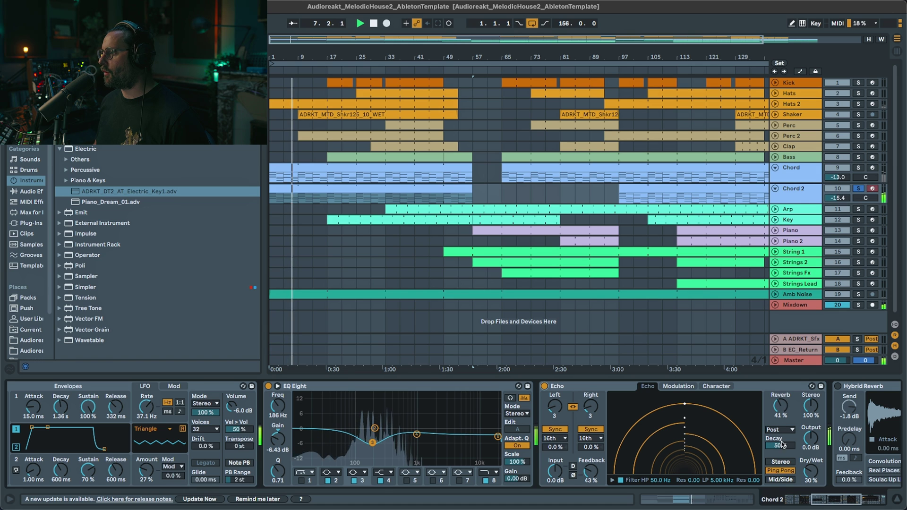
- Switch on the Hybrid Reverb and the sidechain device at the end of the Chord 2 chain during playback
left_click_drag(848, 500, 864, 500)
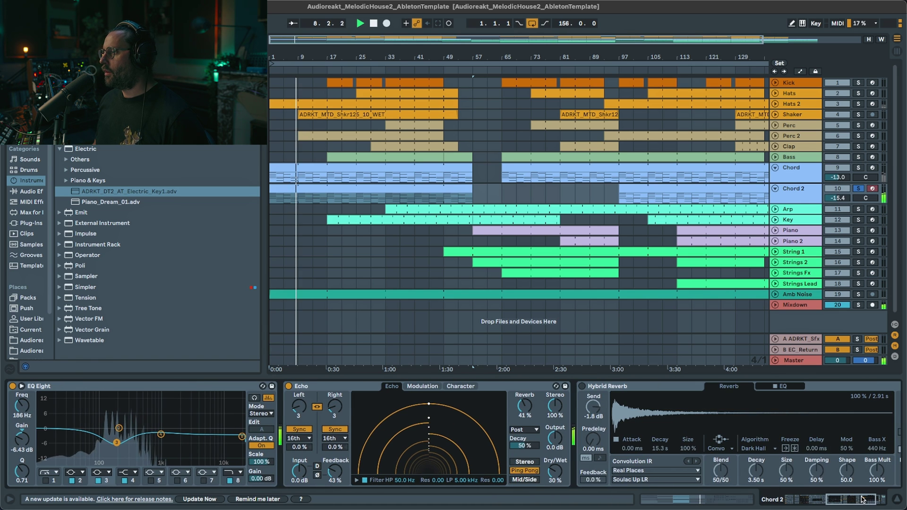
left_click(583, 386)
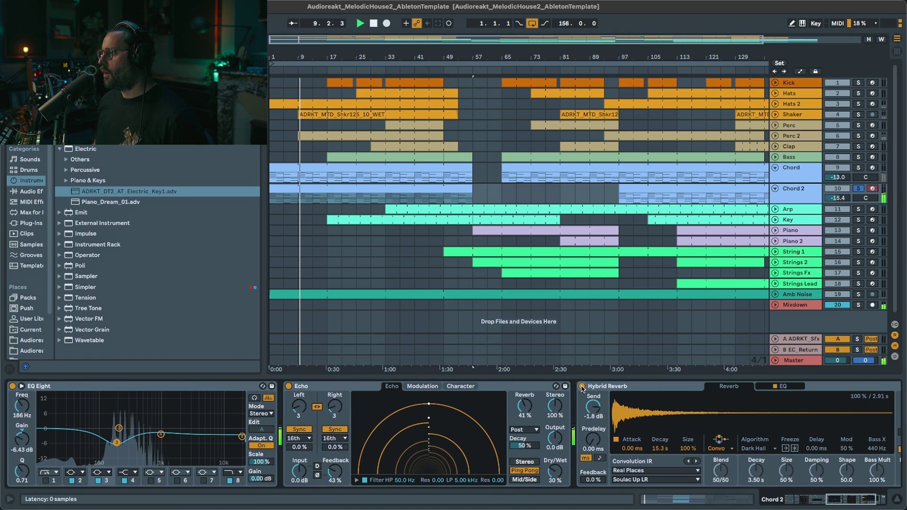
left_click_drag(856, 500, 864, 500)
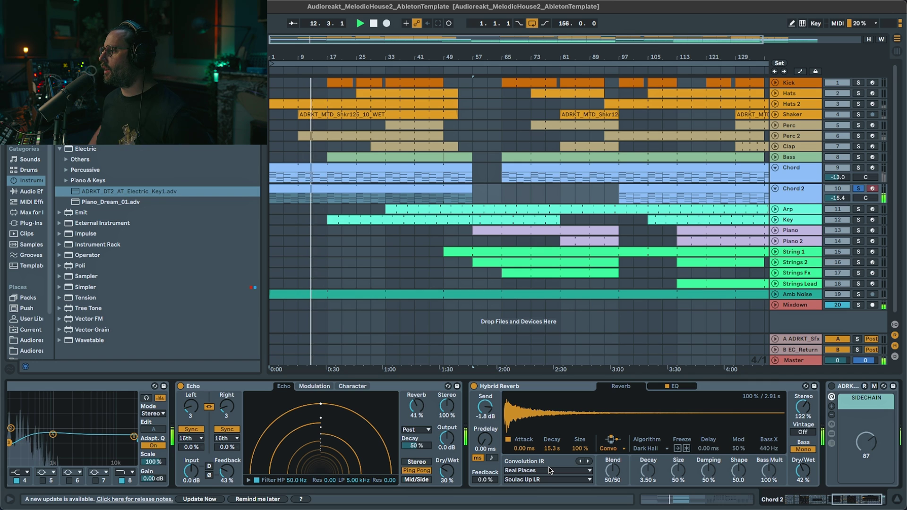
left_click(831, 387)
left_click_drag(838, 503, 848, 501)
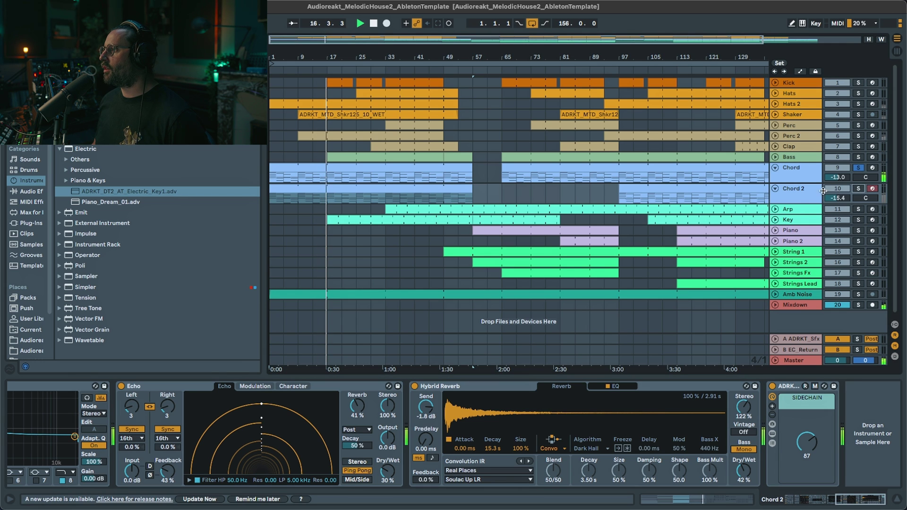
- Alternate the solo between the Chord 2 and Chord tracks during playback to compare them
left_click(859, 188)
key("space")
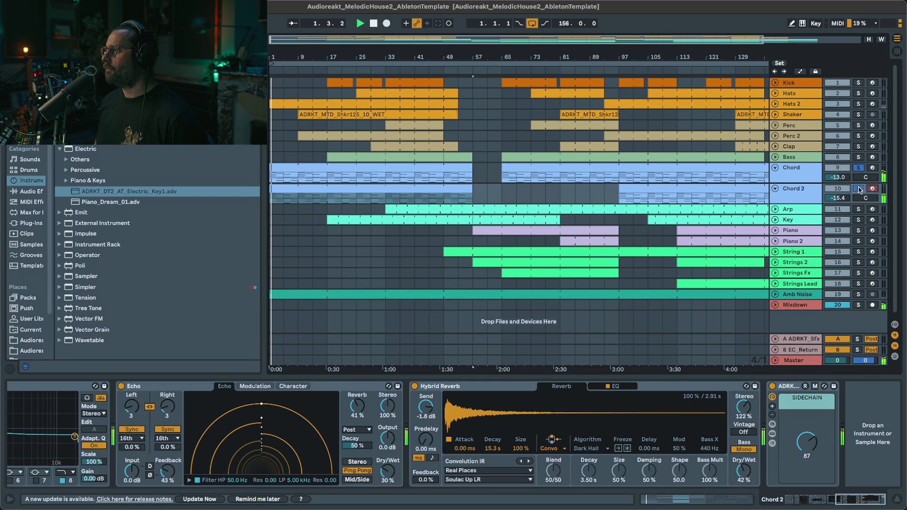
left_click(859, 188)
left_click(859, 188)
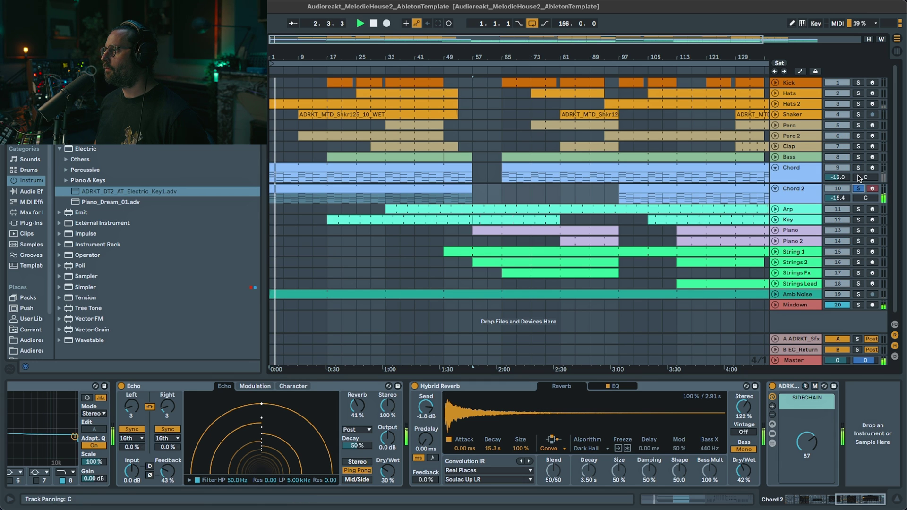
left_click(859, 168)
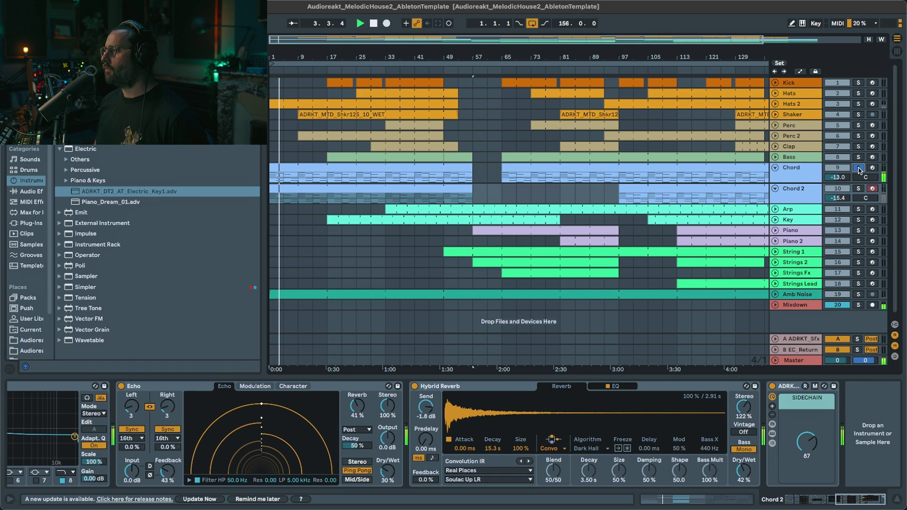
- Select the Chord track, view its Electric, Auto Filter and Echo devices, and stop playback
left_click(819, 167)
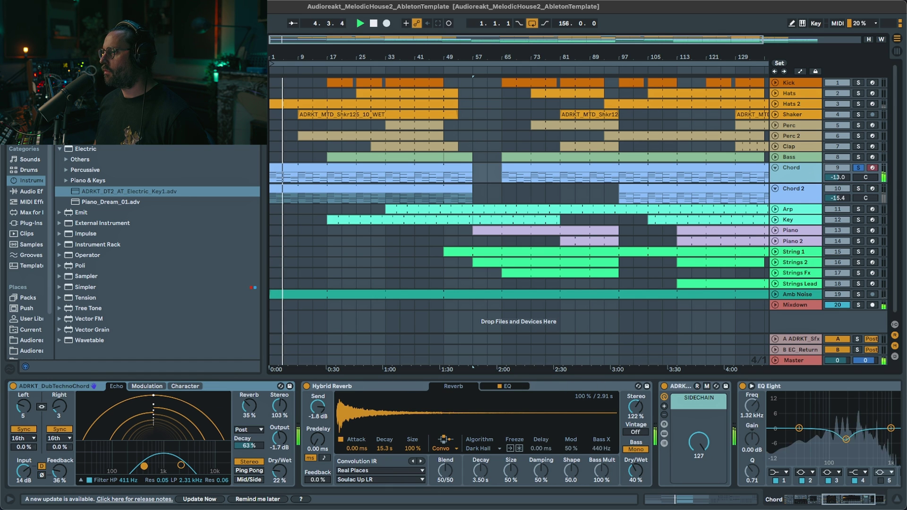
left_click_drag(836, 497, 809, 497)
key("space")
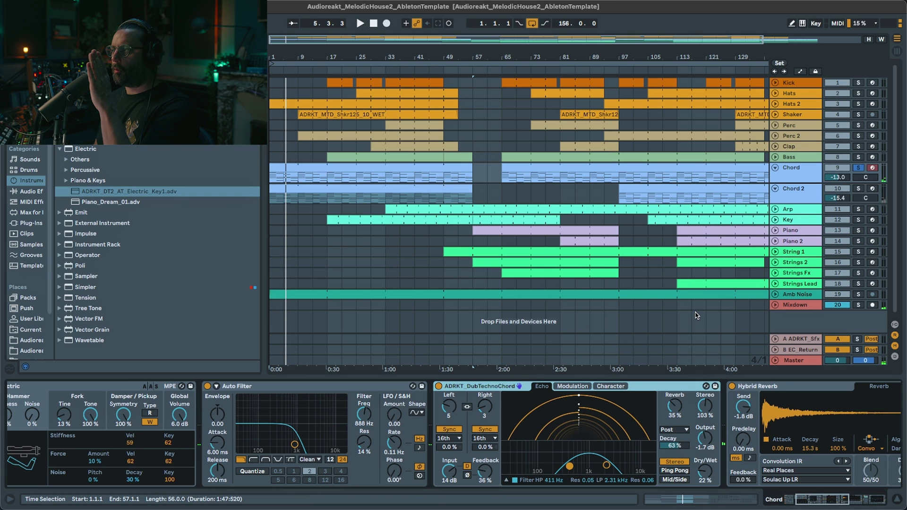
- Solo Chord 2 and Chord together and play the combination
left_click(858, 188)
key("space")
left_click(858, 168, "super")
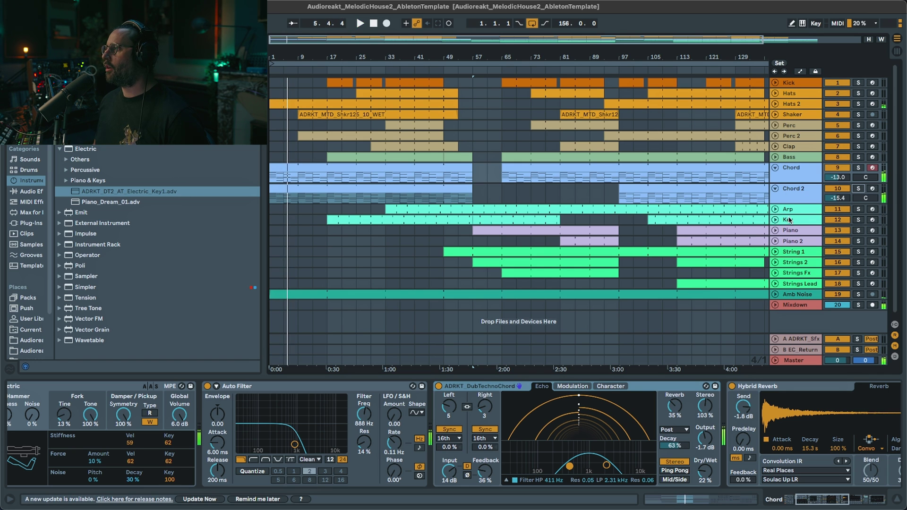
- Fold the Chord and Chord 2 tracks, unfold and solo Arp, and play its clip from bar 33
left_click(775, 167)
left_click(775, 179)
left_click(775, 189)
left_click(858, 189)
left_click(407, 192)
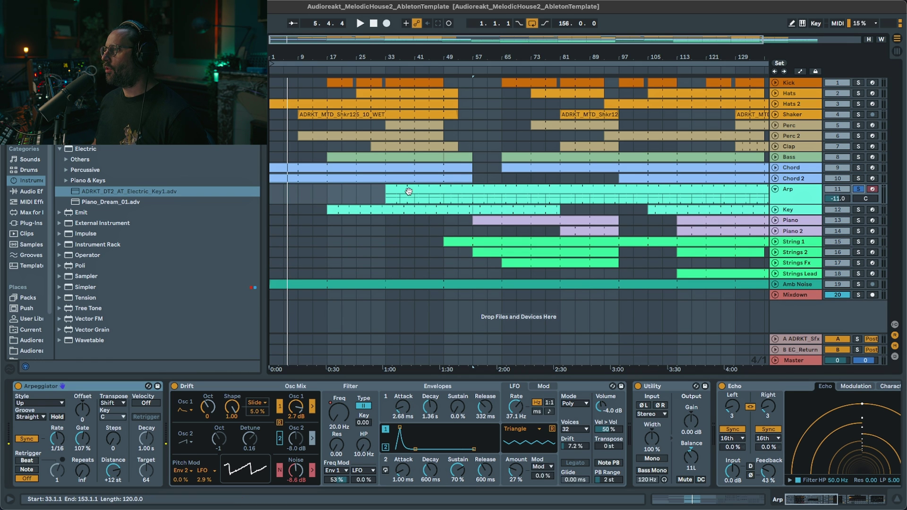
key("space")
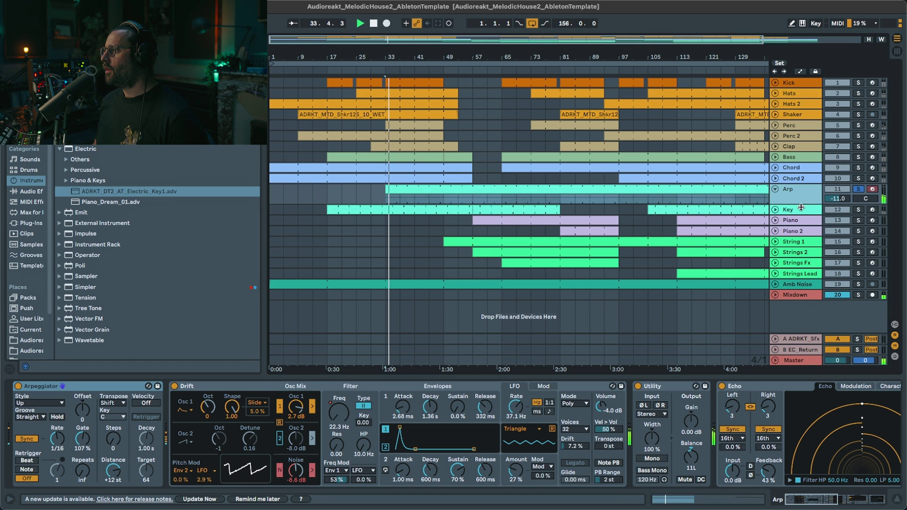
- Enlarge the Arp track, examine the notes of its clip with playback stopped, and return to the device chain
left_click_drag(801, 207, 801, 255)
double_click(417, 191)
key("space")
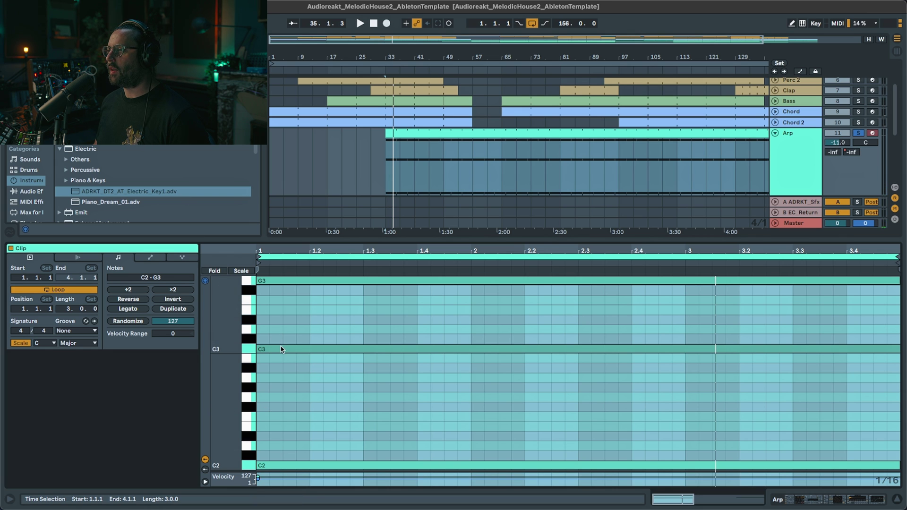
left_click_drag(235, 297, 235, 334)
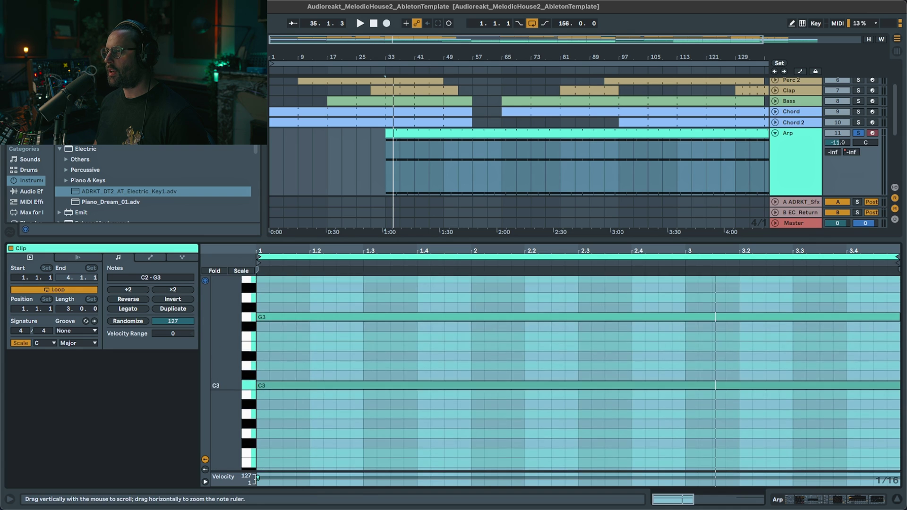
key("shift+Tab")
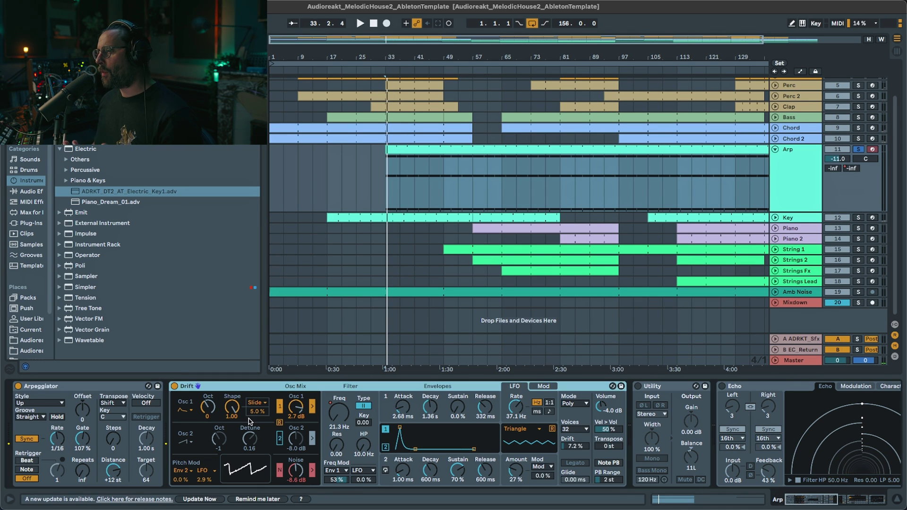
- View the Osc 1 waveform choices in Arp's Drift synth and raise its filter frequency to 448 Hz during playback
left_click(191, 413)
left_click(190, 413)
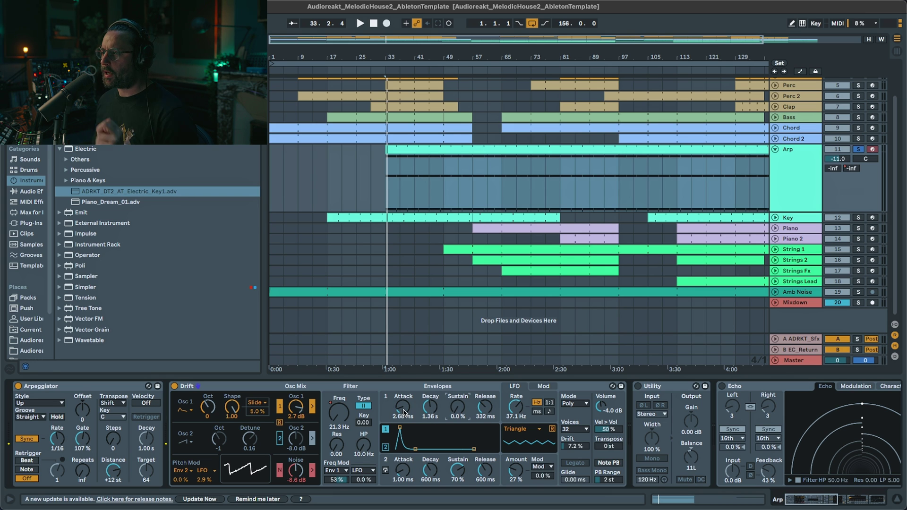
key("space")
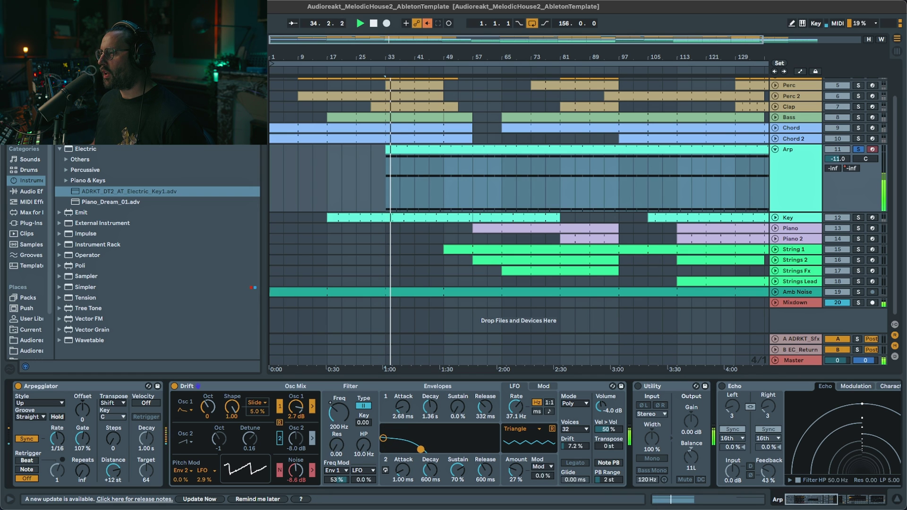
key("space")
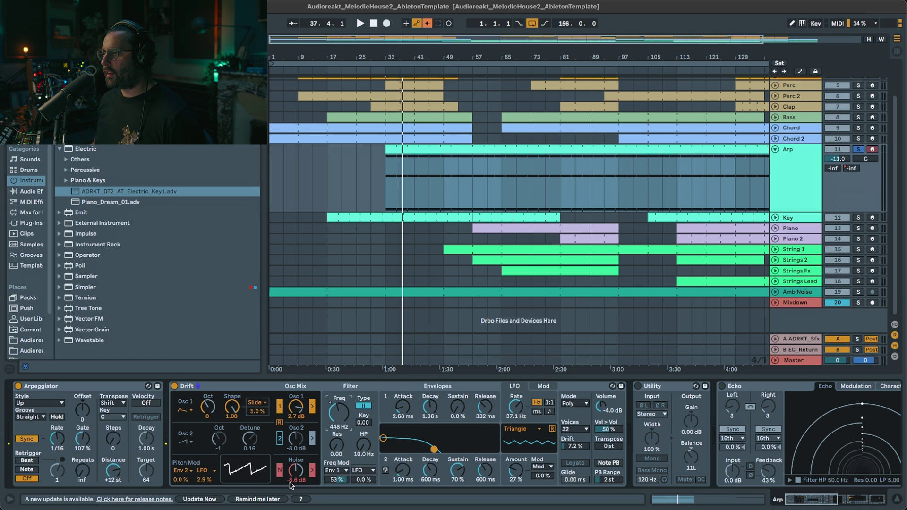
- Play the Arp with Drift's LFO pitch modulation set to 0%, and undo the change
left_click(204, 481)
key("Delete")
key("space")
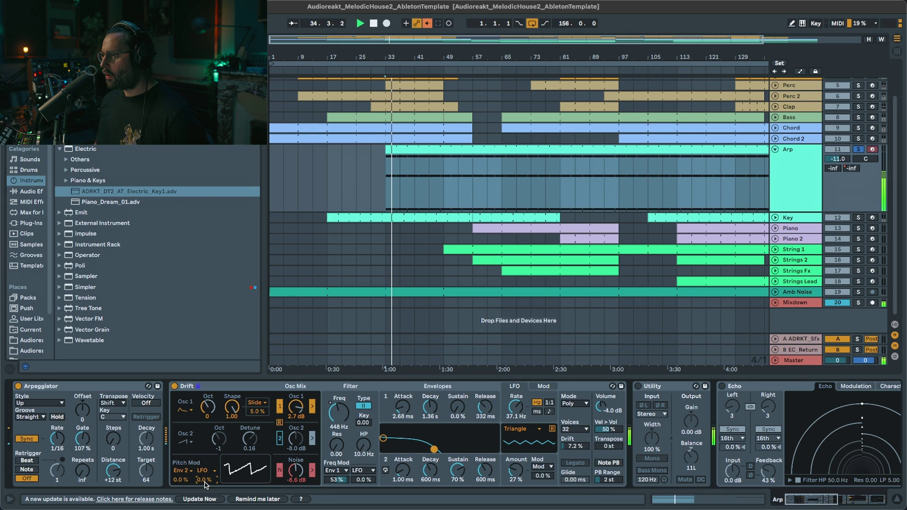
key("ctrl+z")
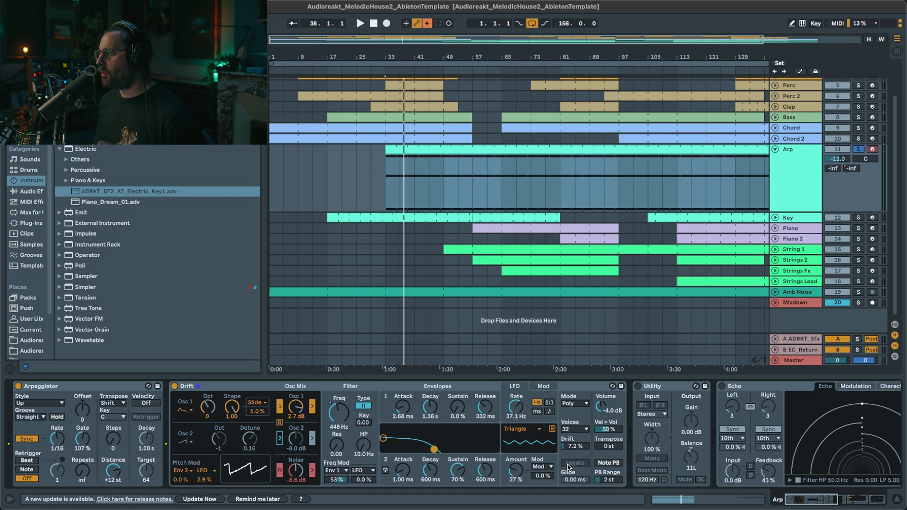
- Play the Arp with the Drift amount lowered to 0%, restore it to 7.2%, and stop playback
key("space")
left_click_drag(581, 448, 581, 463)
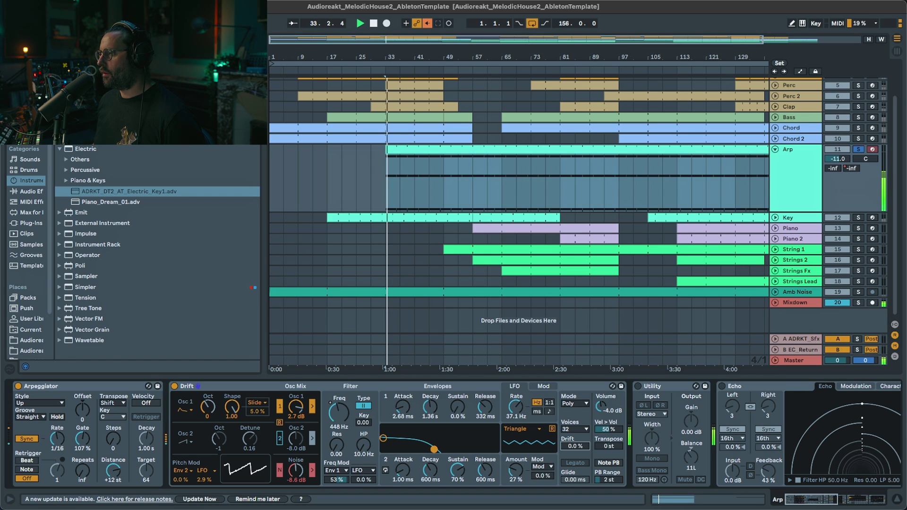
double_click(582, 448)
key("space")
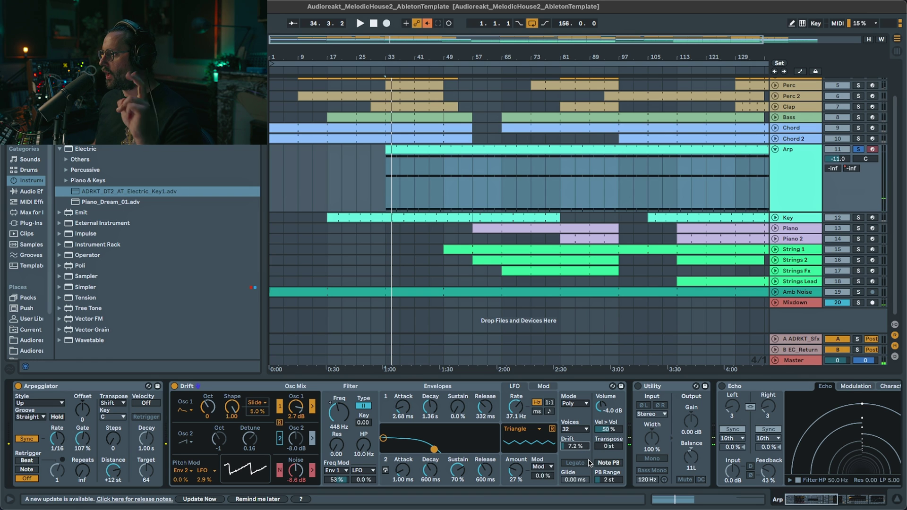
- Switch on the Utility and Echo devices in the Arp chain and play the track
left_click(637, 386)
left_click(824, 506)
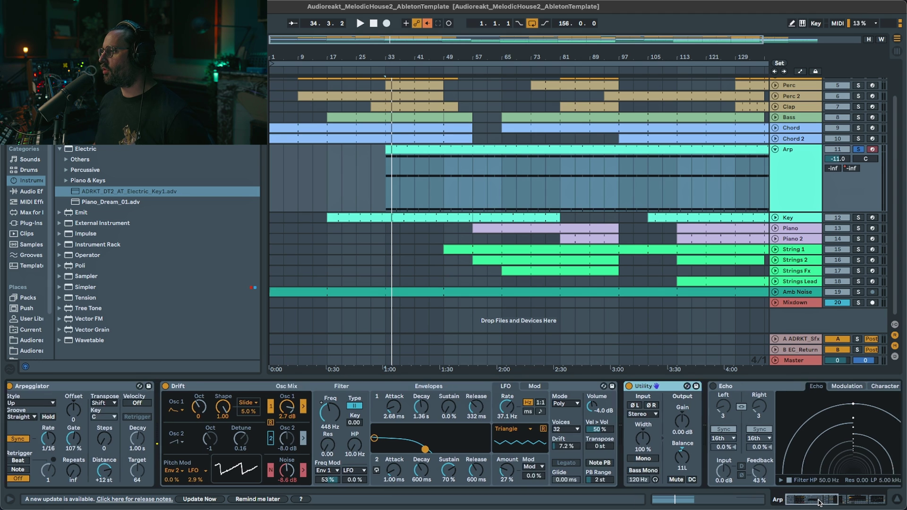
key("space")
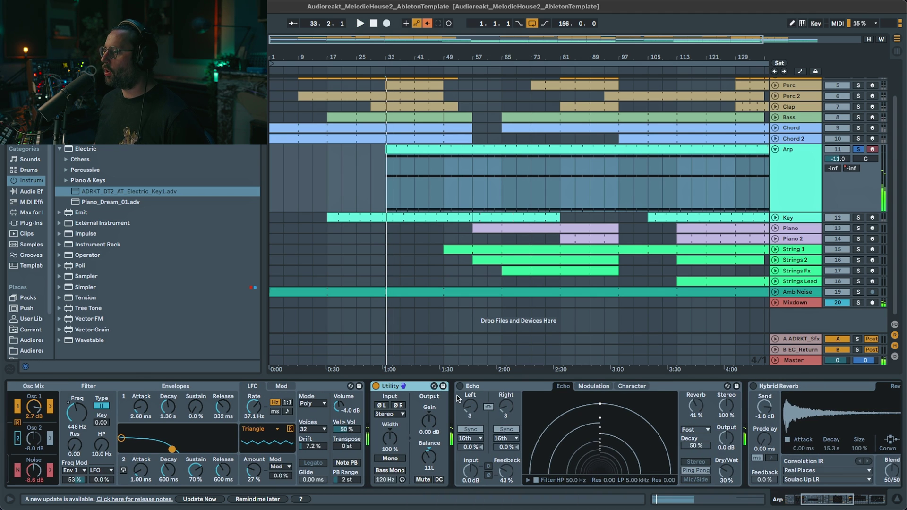
left_click(462, 388)
left_click(460, 386)
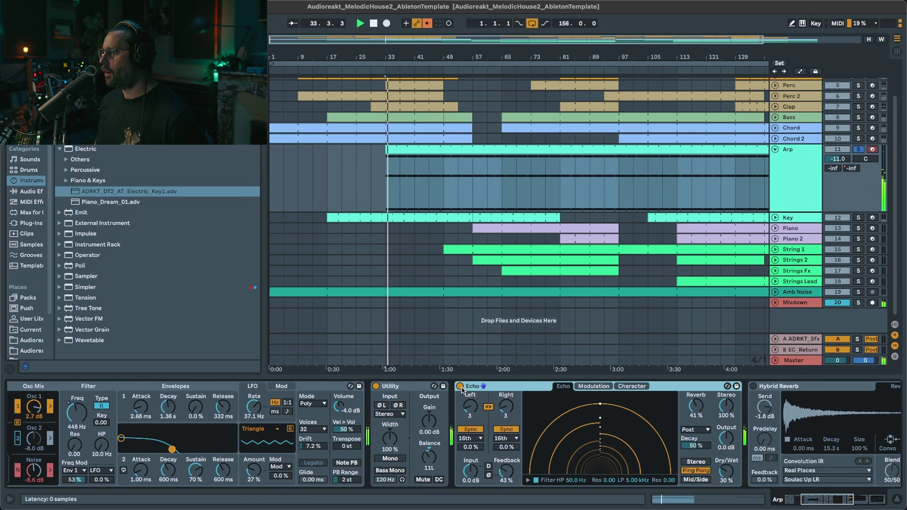
- View the Arp Echo's modulation settings and main settings, stop playback, and display its filter curve
left_click(601, 387)
left_click(563, 386)
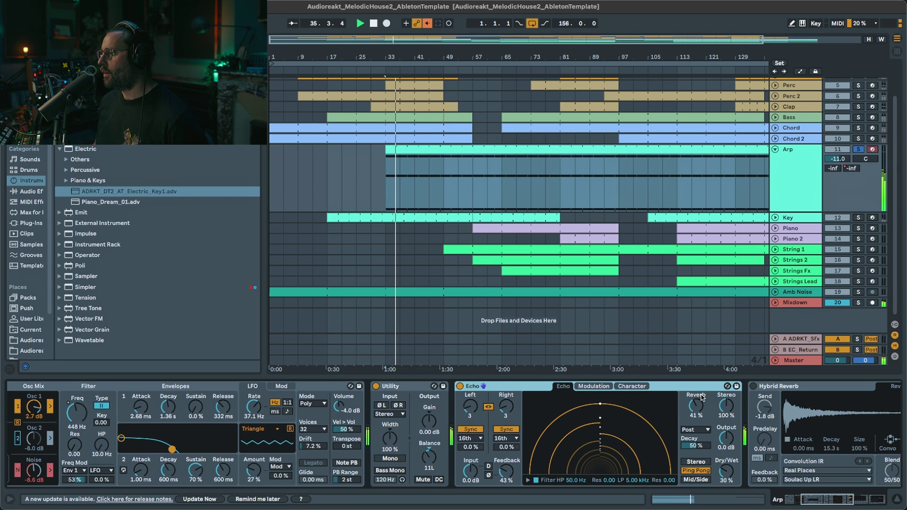
key("space")
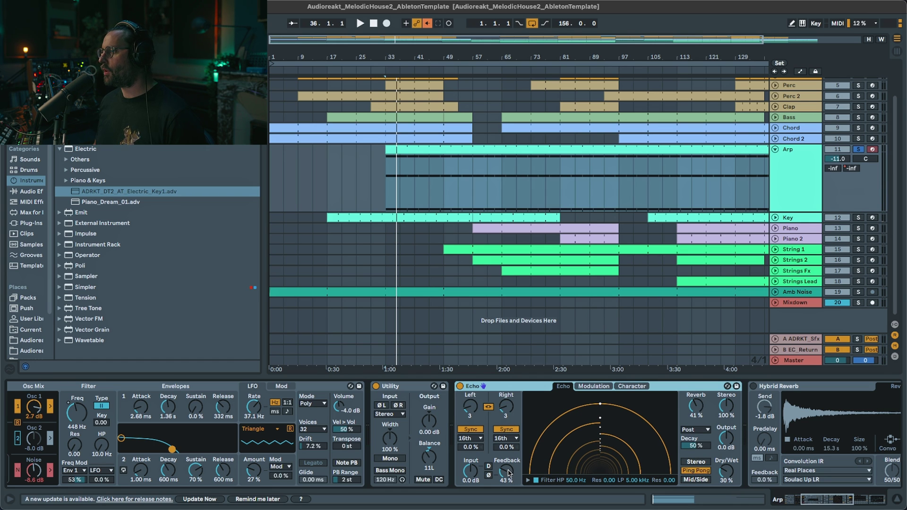
left_click(634, 434)
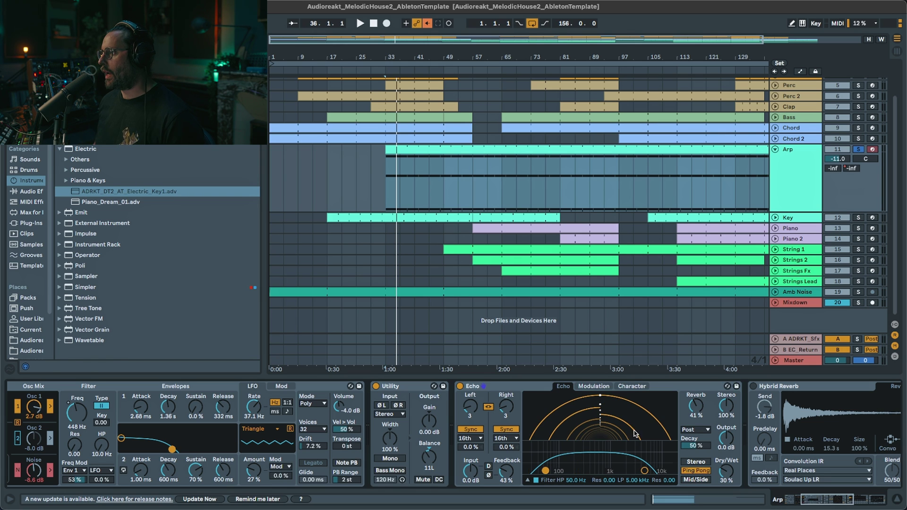
- Switch on the Hybrid Reverb and EQ Eight devices in the Arp chain, playing the track with each one
left_click(817, 495)
key("space")
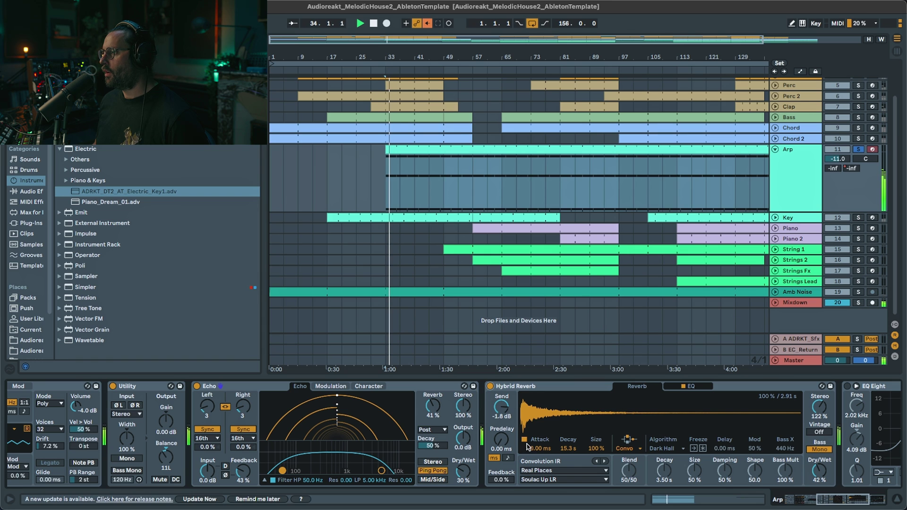
key("space")
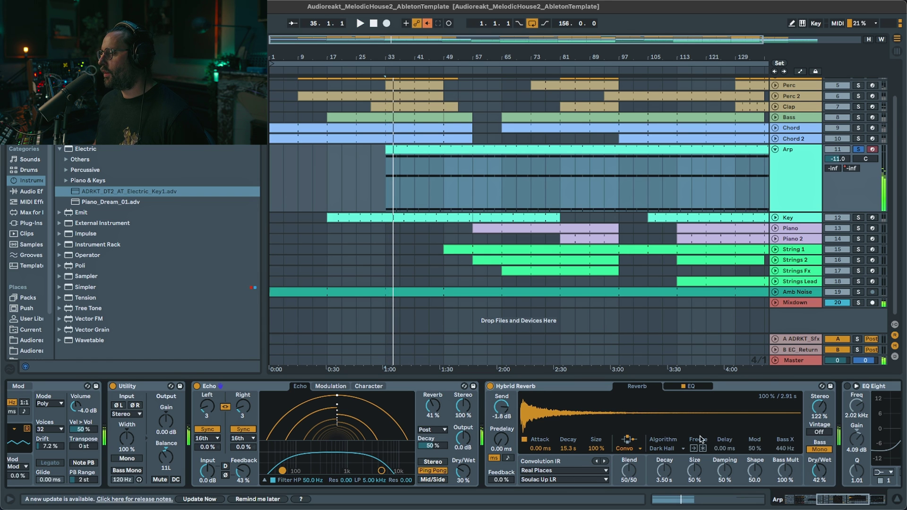
left_click(839, 496)
key("space")
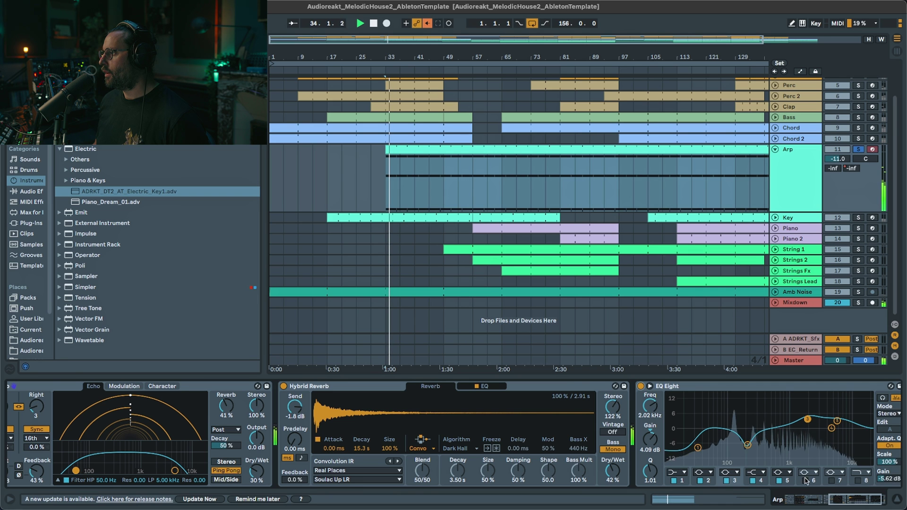
- Take the Arp track out of solo, play it within the full mix, and stop playback
left_click(549, 175)
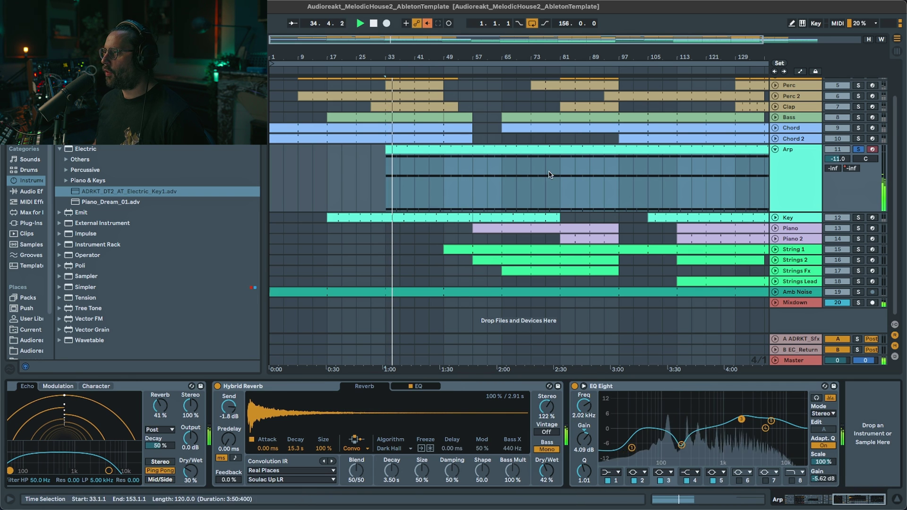
left_click(863, 150)
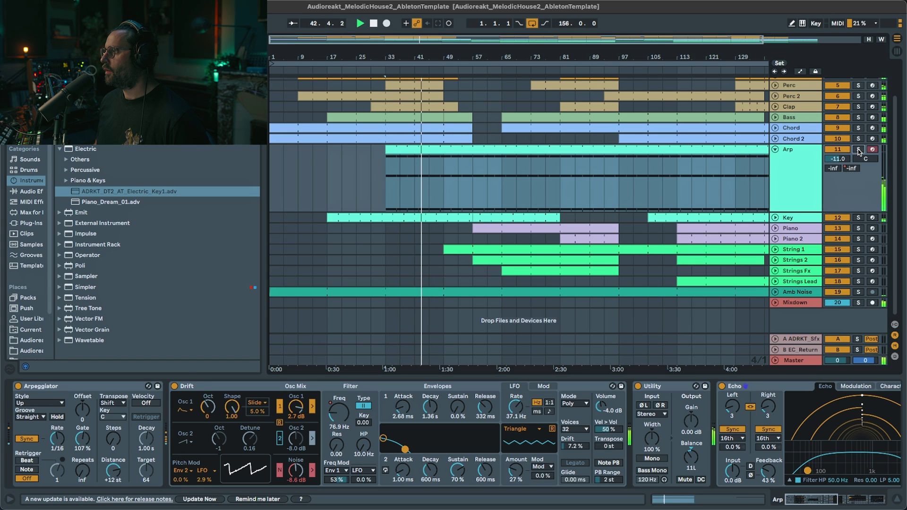
key("space")
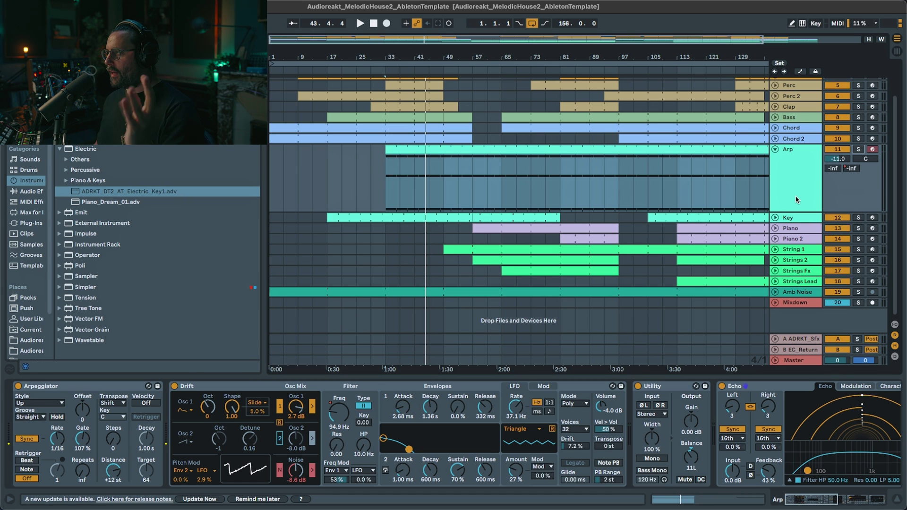
- Fold the Arp track, zoom the arrangement out slightly, and solo the Key track
left_click(786, 150)
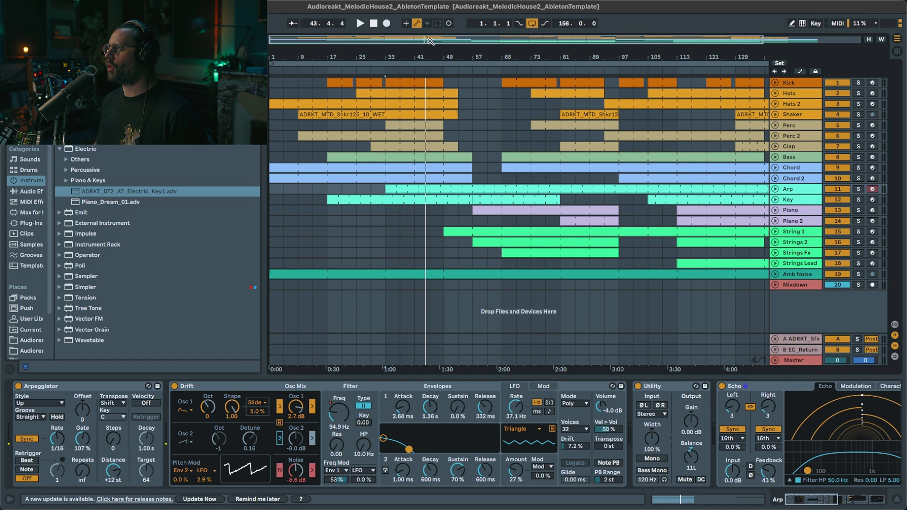
left_click_drag(431, 41, 430, 33)
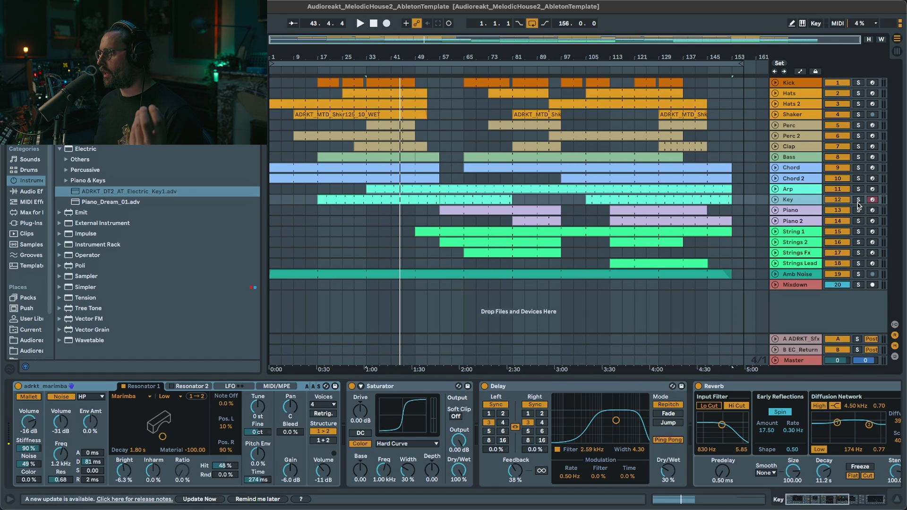
left_click(859, 200)
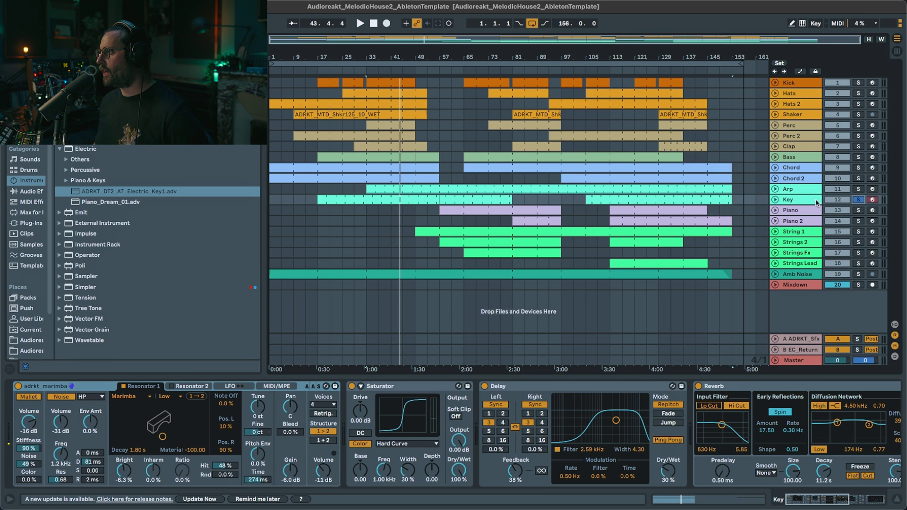
- Unfold the Key track and play it from bar 17 and from bar 33, then stop playback
left_click(324, 199)
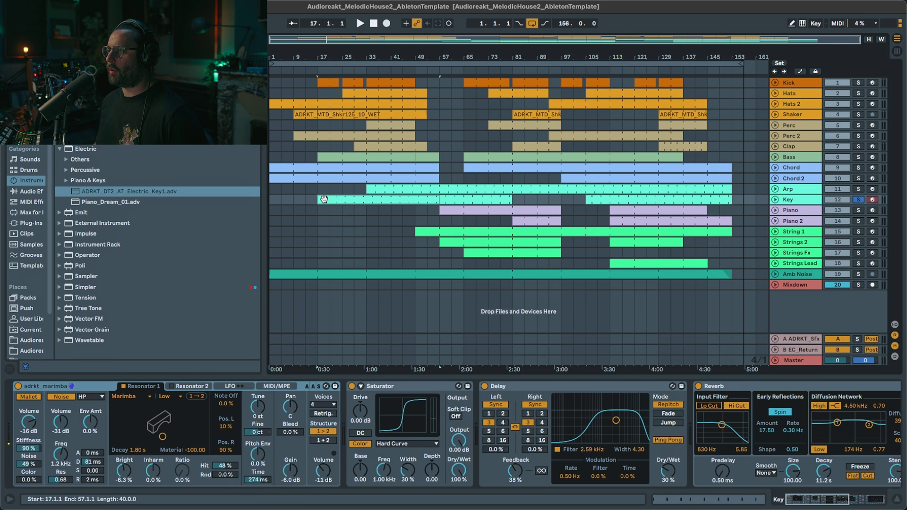
key("space")
left_click(776, 200)
left_click(371, 210)
key("space")
key("space")
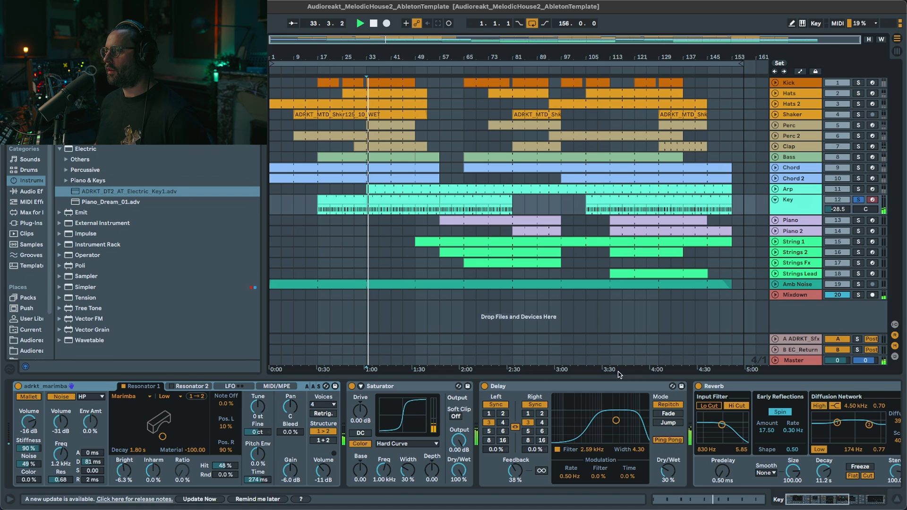
key("space")
- Switch off all Key effects from the Saturator through the EQ Eight and return to the adrkt_marimba instrument
left_click(424, 387)
scroll(697, 449, "right", 10)
left_click(709, 385, "shift")
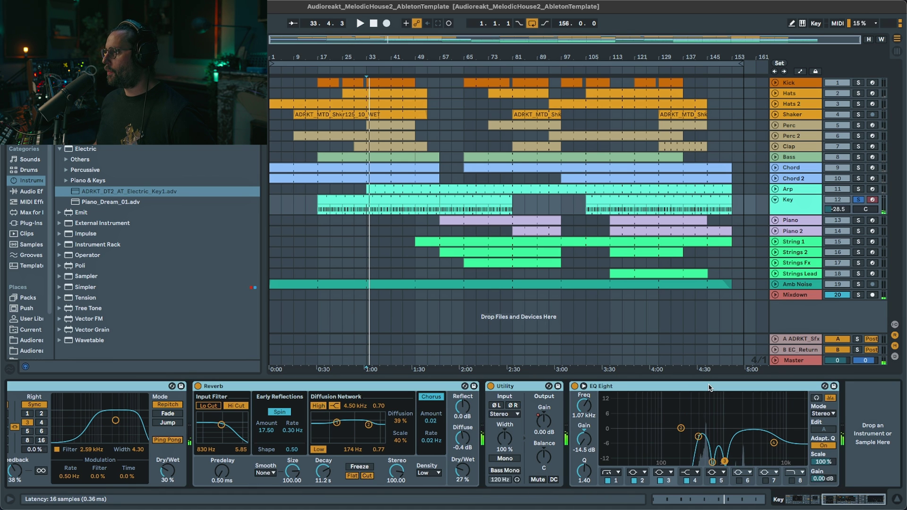
key("0")
left_click_drag(864, 500, 806, 500)
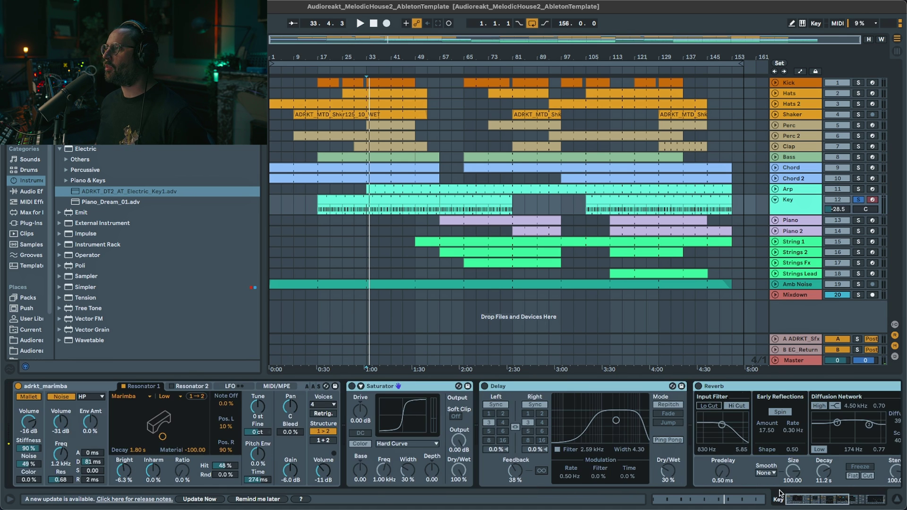
- Display the first Key clip's notes and play the marimba sound without effects
double_click(373, 213)
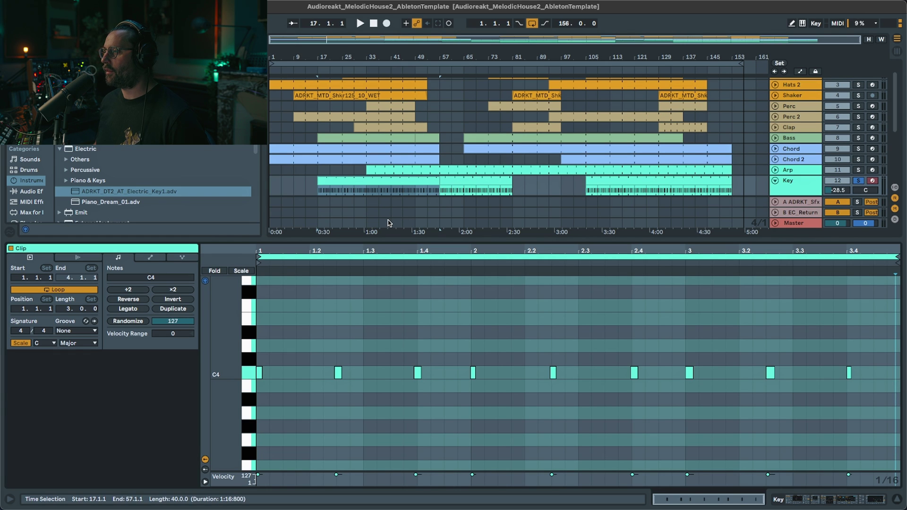
key("space")
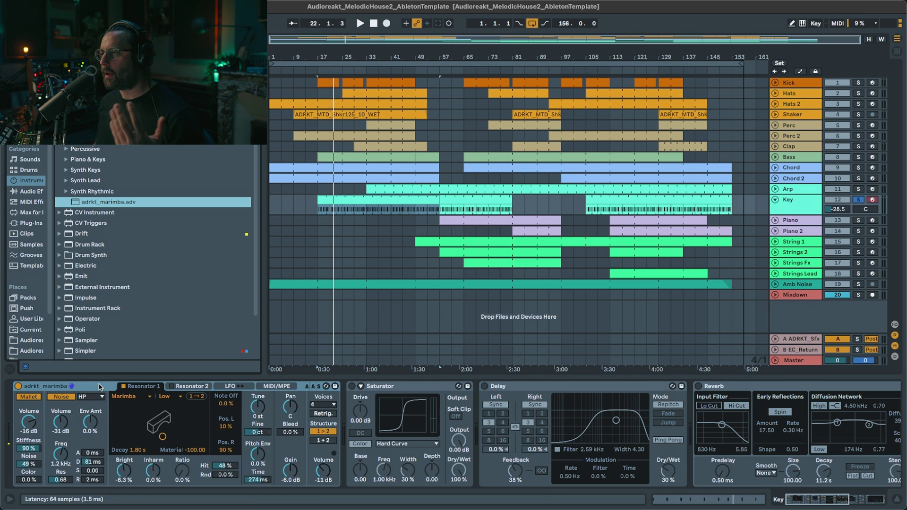
key("space")
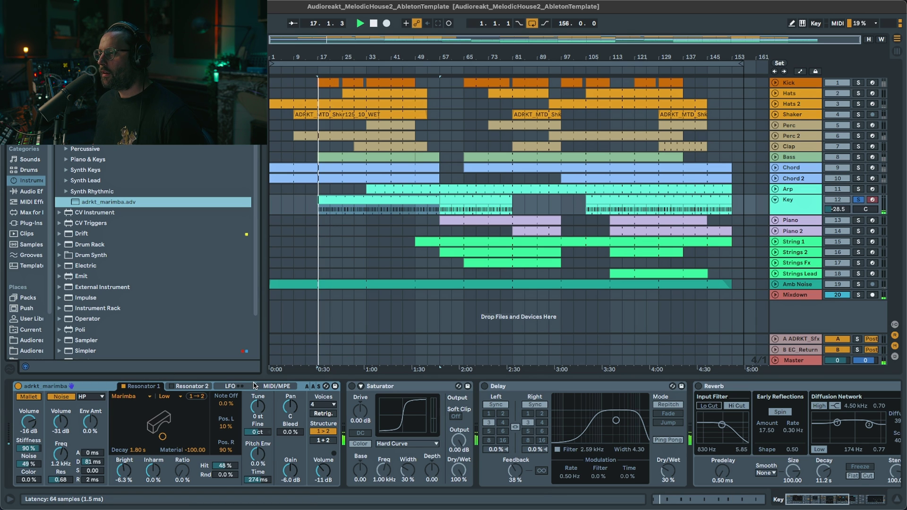
- Switch on the Saturator, Delay and Reverb devices one by one in the Key chain during playback
left_click(352, 386)
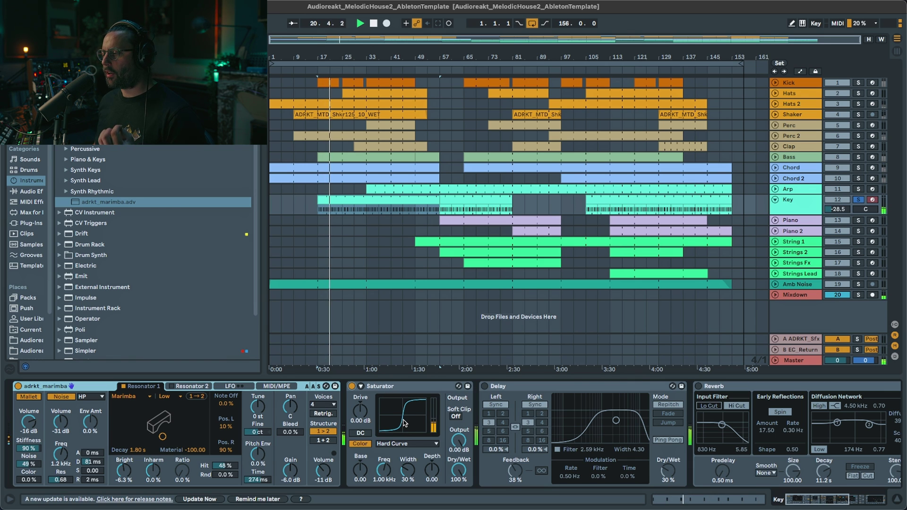
left_click(484, 386)
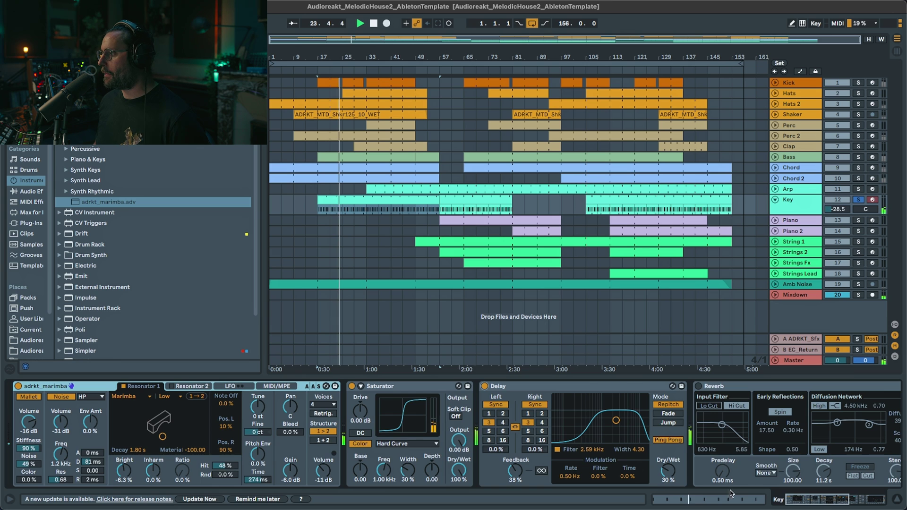
left_click(816, 502)
left_click(400, 387)
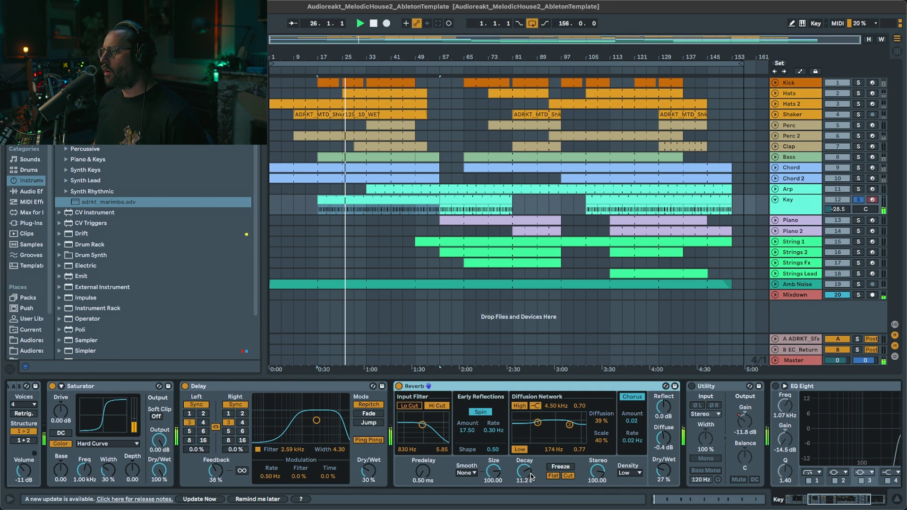
- Switch on the Utility in the Key chain, play the track from bar 17, and stop playback
key("space")
left_click(692, 386)
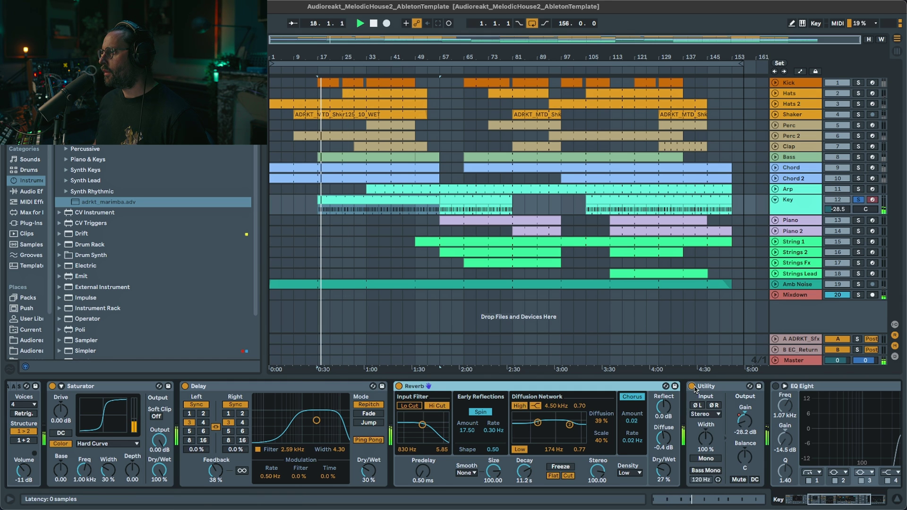
left_click_drag(844, 499, 861, 493)
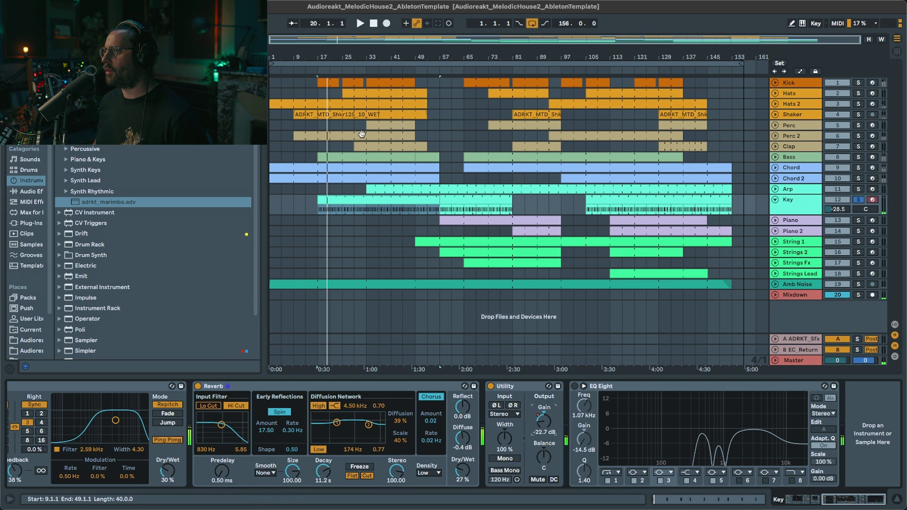
key("space")
- Play the Key track from bar 37 while checking the Utility's output gain, and stop playback
left_click(378, 168)
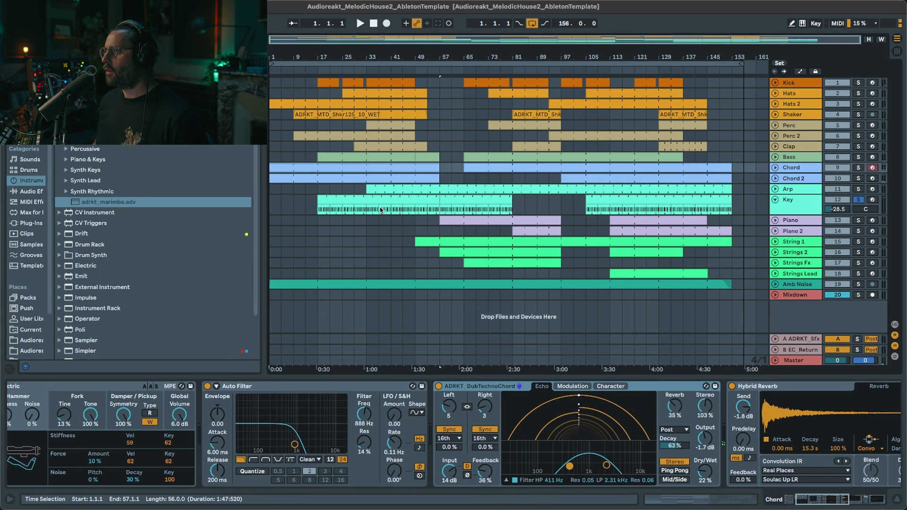
left_click(380, 211)
key("space")
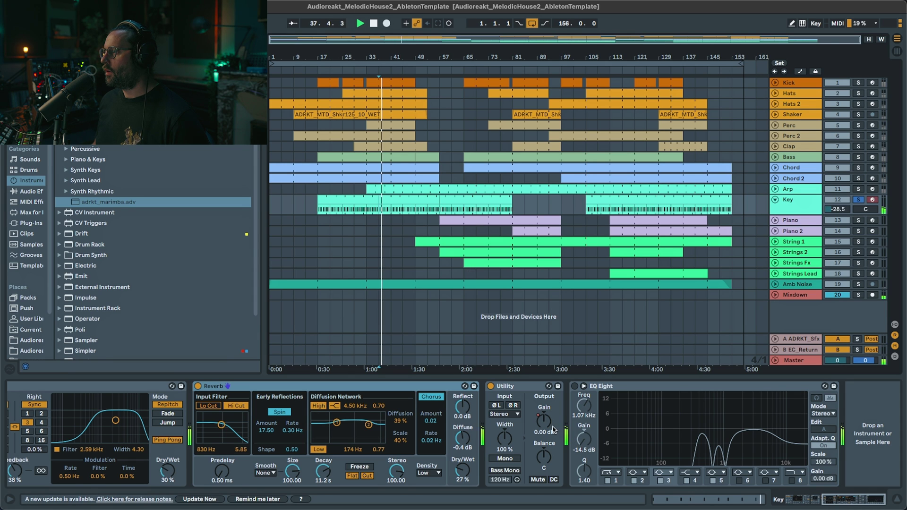
left_click(546, 427)
key("space")
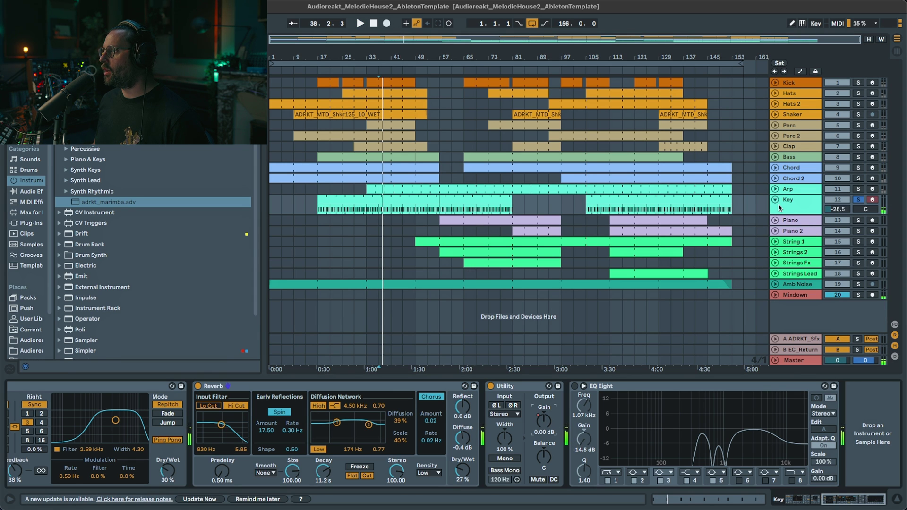
- Switch on the EQ Eight in the Key chain, play the track from bar 37, and stop playback
left_click(575, 386)
key("space")
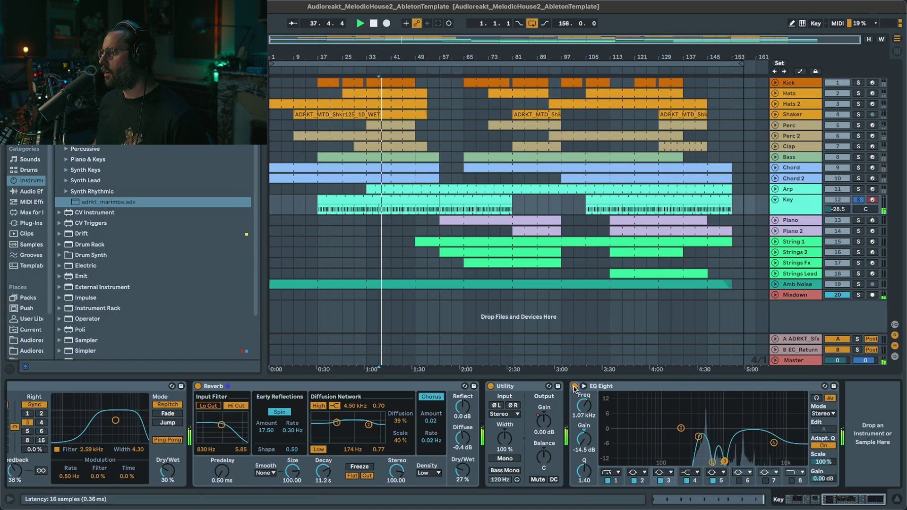
key("space")
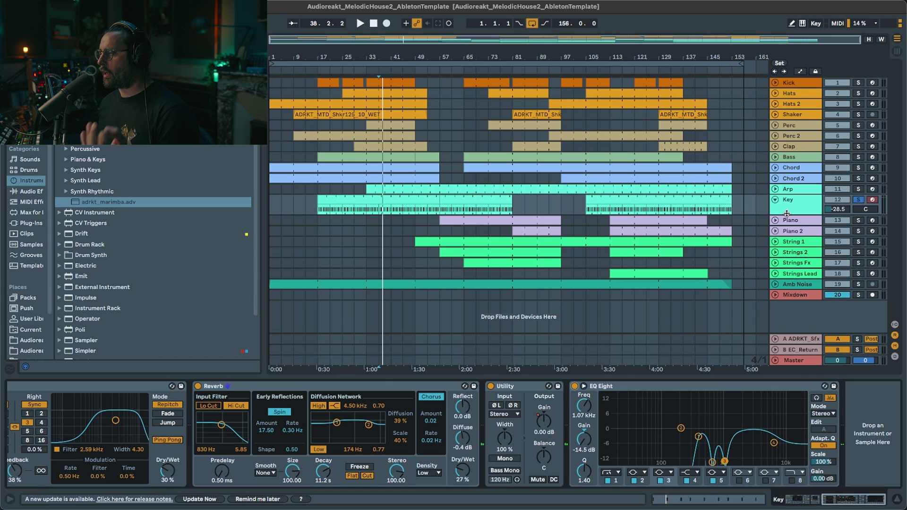
- Take the Key track out of solo, play it within the full mix, and stop playback
key("space")
left_click(861, 200)
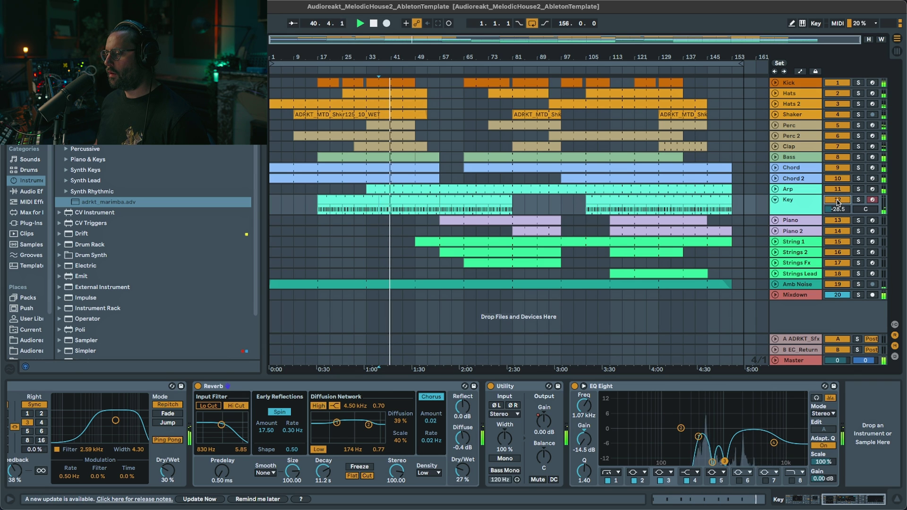
key("space")
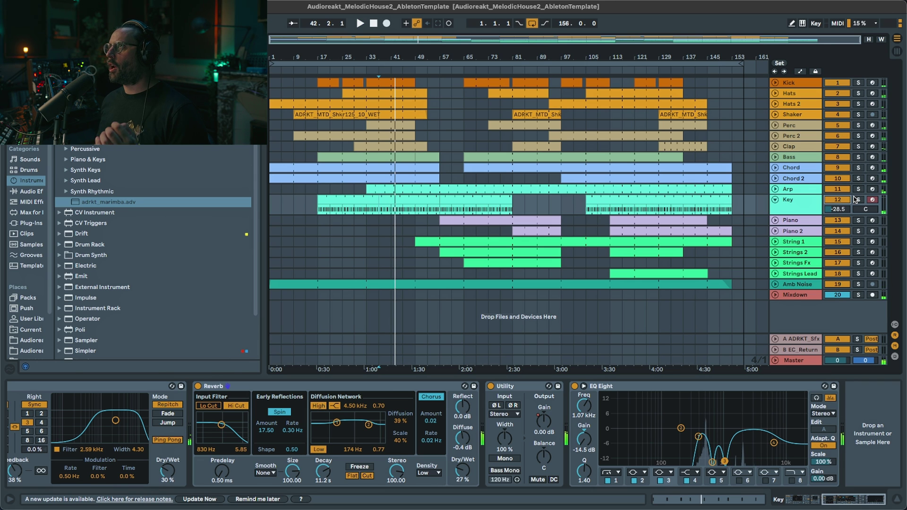
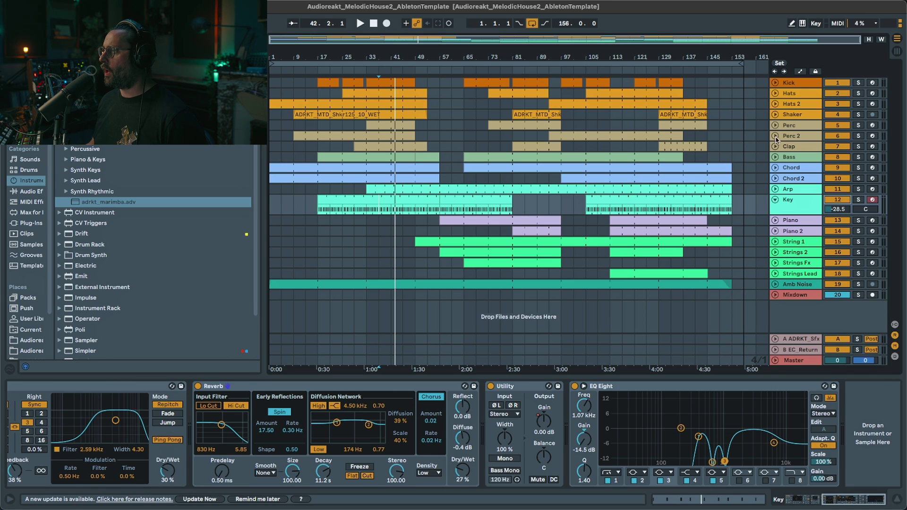
- Fold the Key track, solo the Piano track, play it from bar 57, and unfold it
left_click(803, 218)
left_click(858, 211)
left_click(531, 211)
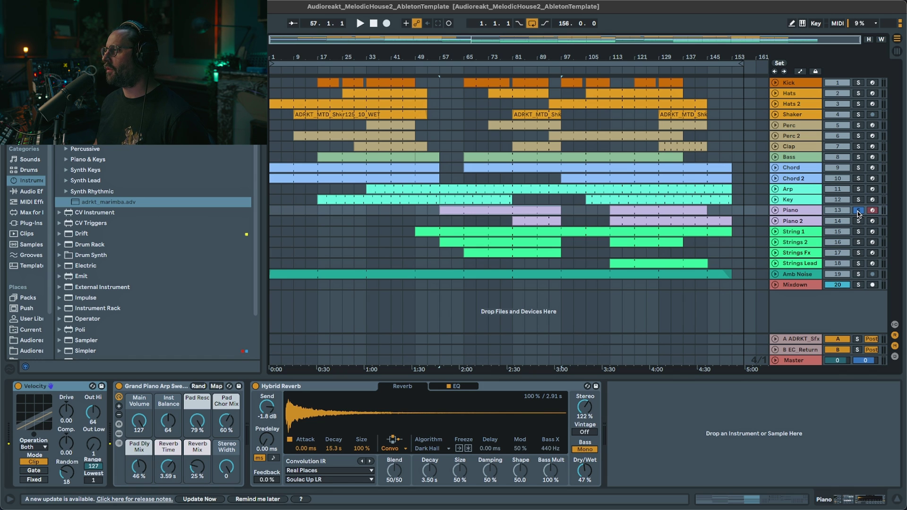
key("space")
left_click(775, 210)
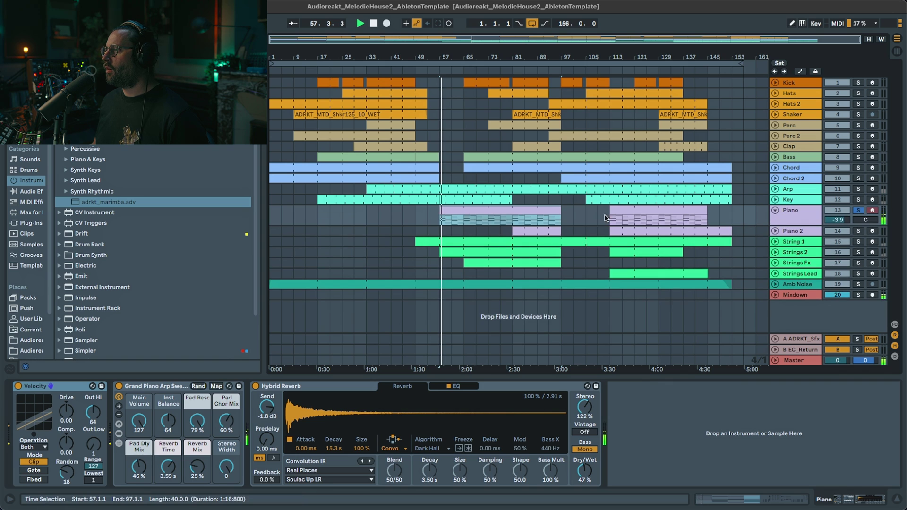
- View the first Piano clip's chord notes, stop playback, and return to the Piano device chain
double_click(496, 211)
key("space")
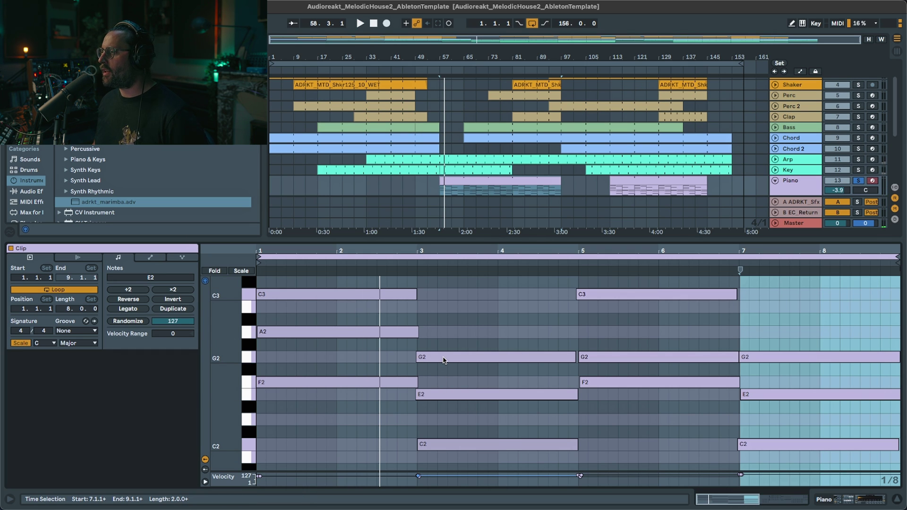
double_click(809, 186)
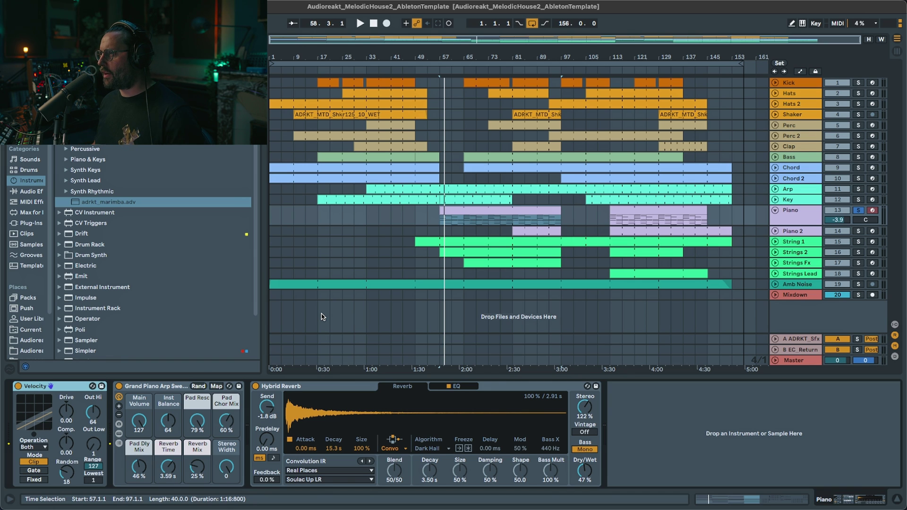
- Bypass the Piano track's Hybrid Reverb during playback from bar 57, and locate the Grand Piano Arp Sweeper preset in the browser
key("space")
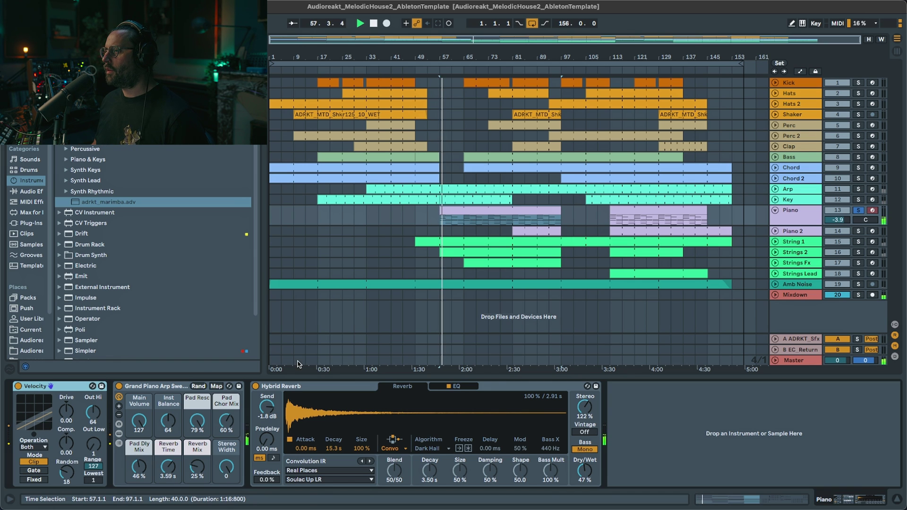
left_click(256, 386)
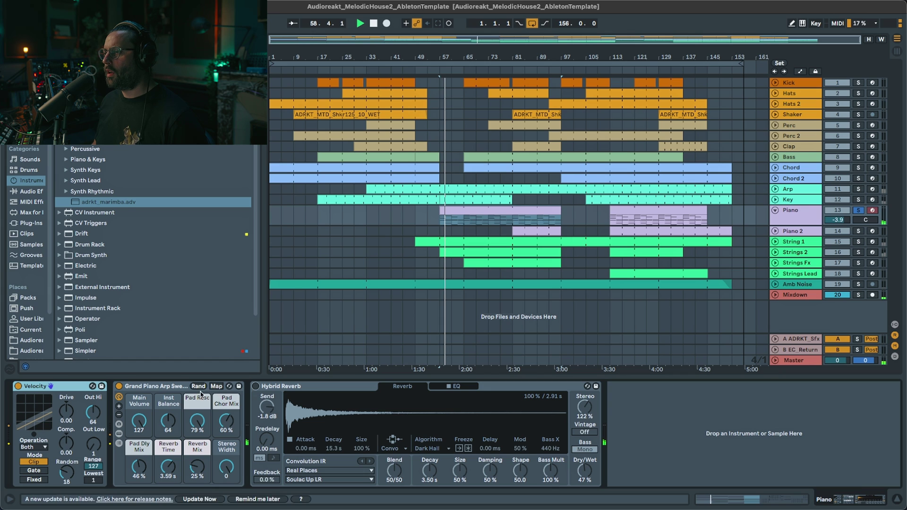
left_click(229, 386)
key("space")
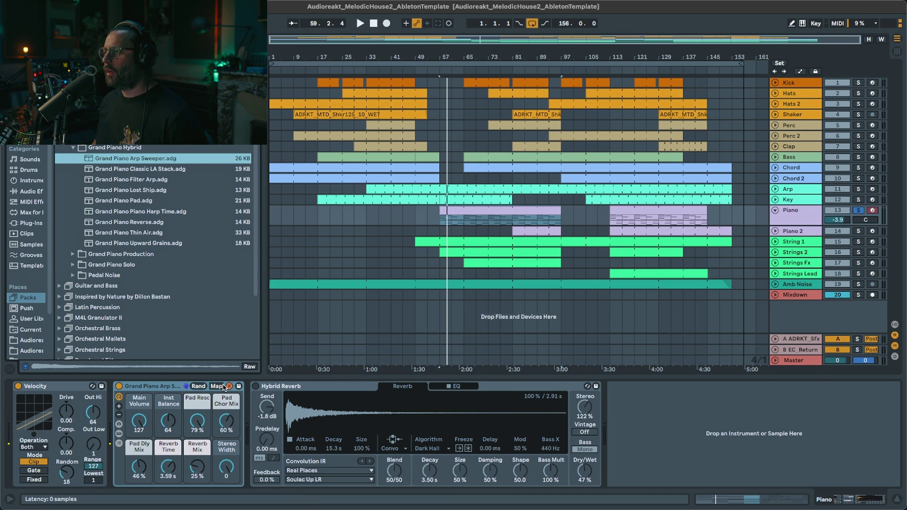
- Open the nested Grand Piano rack and audition its two Operator chains by activating them, playing the track, and deactivating them
left_click(120, 433)
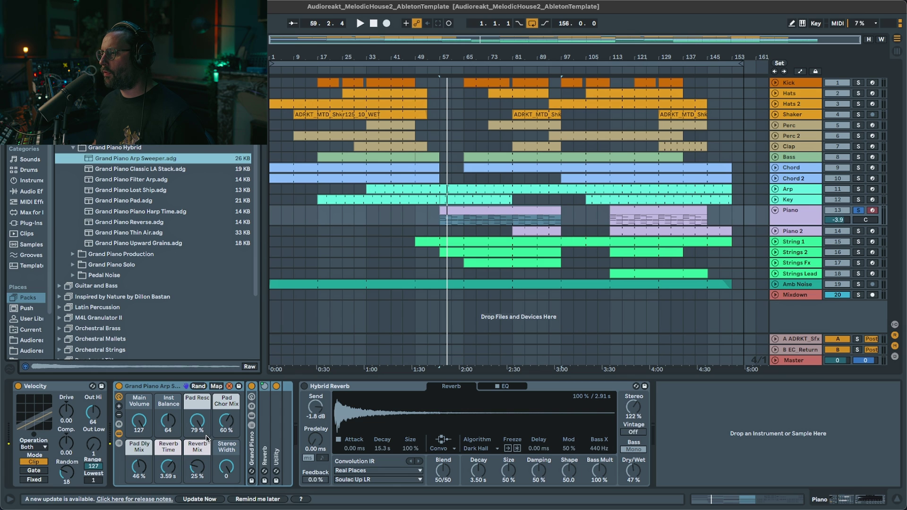
left_click(251, 449)
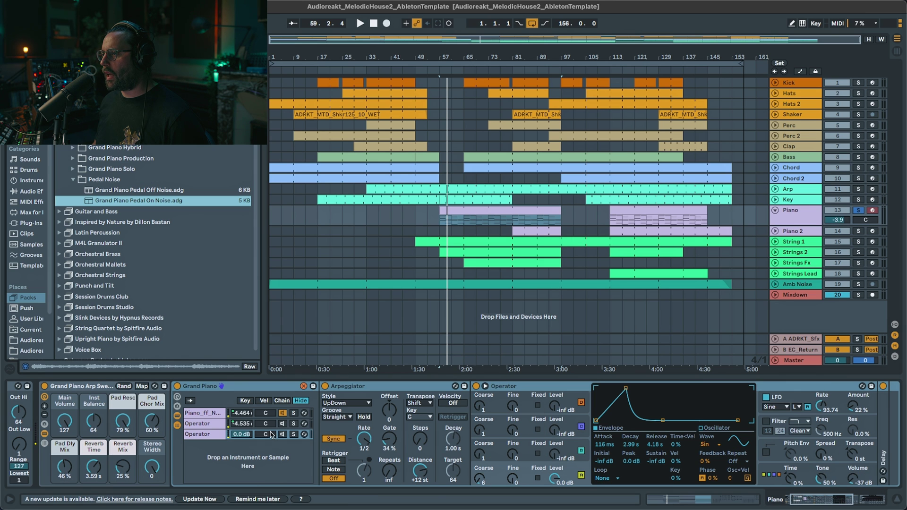
left_click(281, 438)
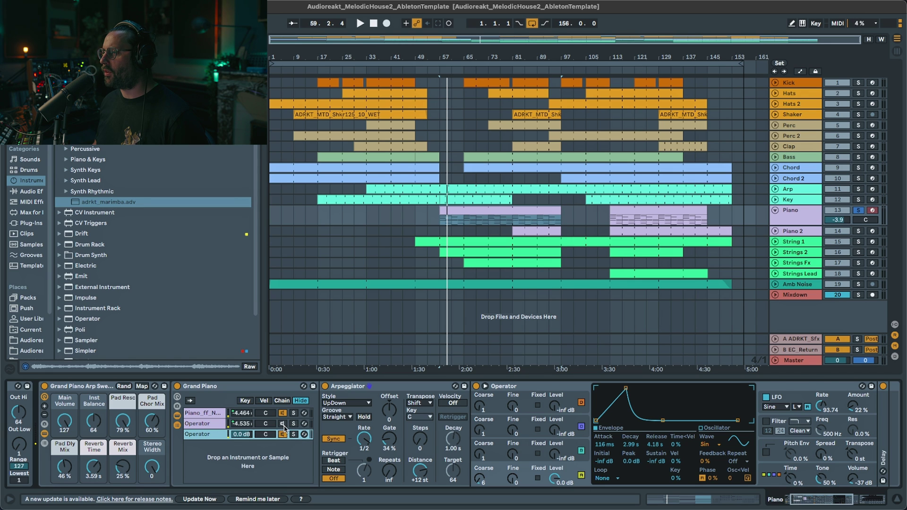
left_click(284, 424)
key("space")
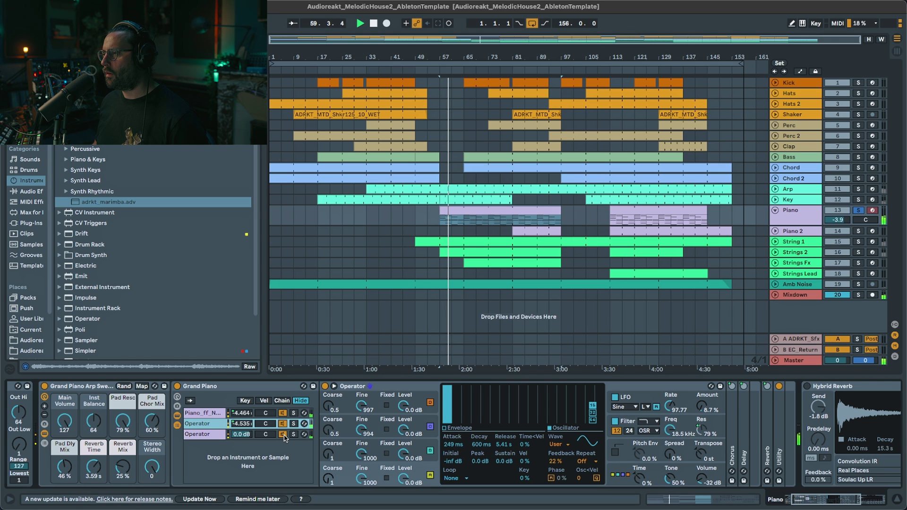
left_click(283, 435)
left_click(282, 422)
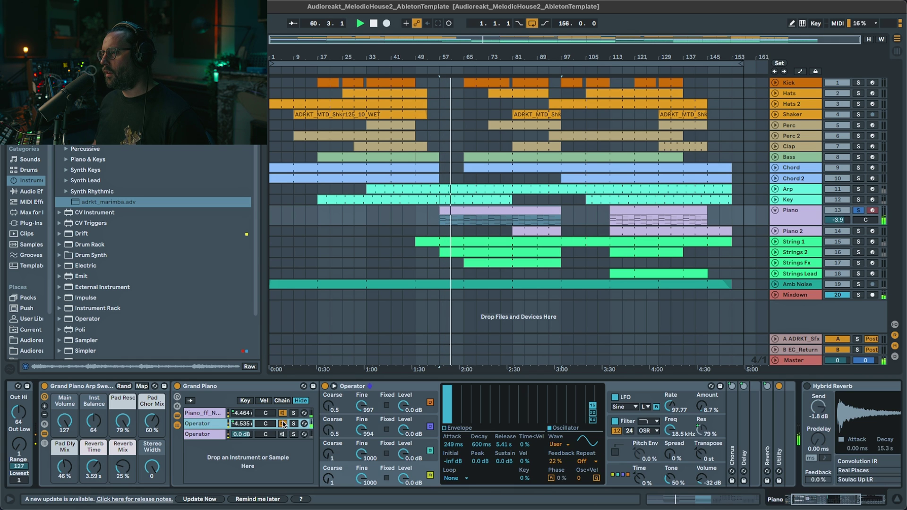
- Hide the Grand Piano Arp Sweeper rack's nested devices, switch on the Hybrid Reverb, and play Piano out of solo in the full mix
left_click(177, 425)
key("space")
left_click(44, 433)
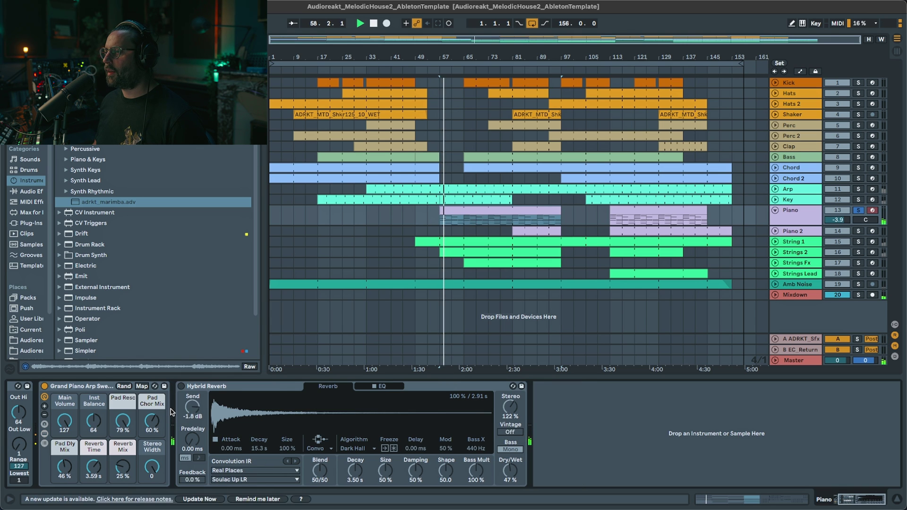
left_click(255, 411)
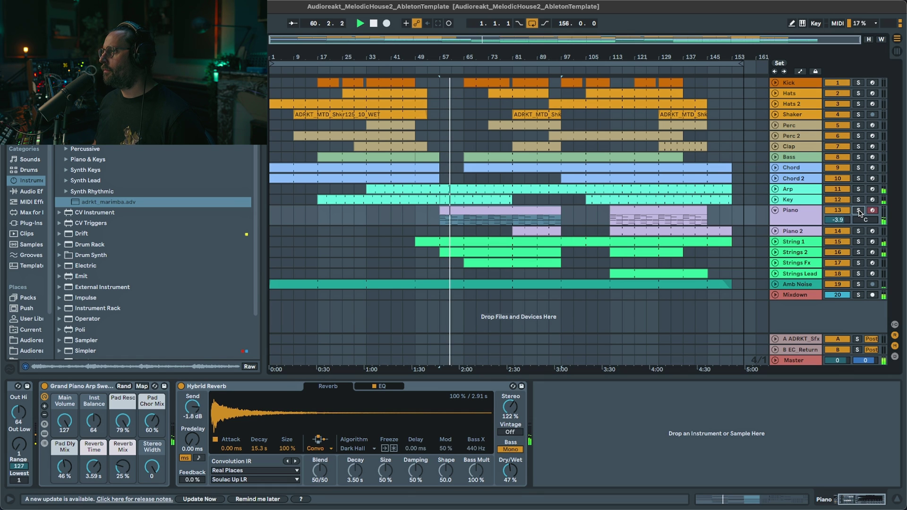
- Fold the Piano track, then unfold and solo Piano 2 with the insert marker at bar 81
left_click(775, 211)
left_click(776, 221)
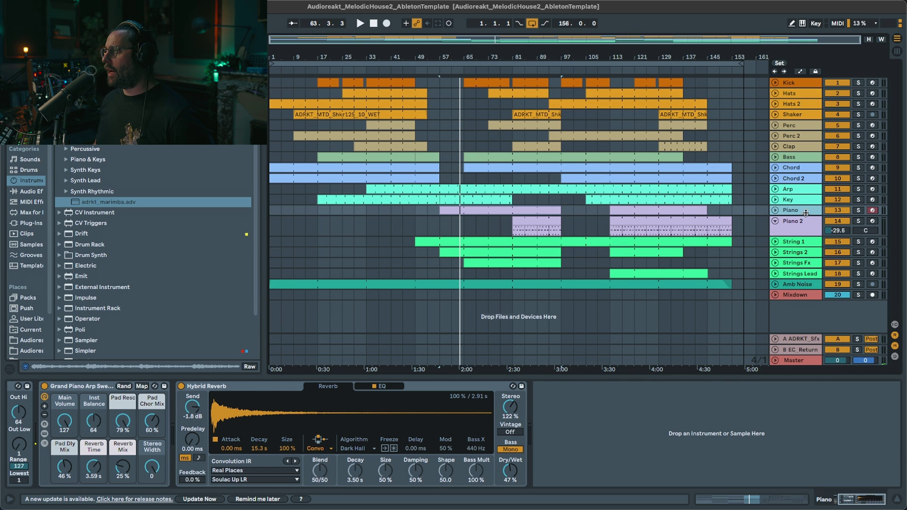
left_click(795, 221)
left_click(858, 221)
left_click(512, 230)
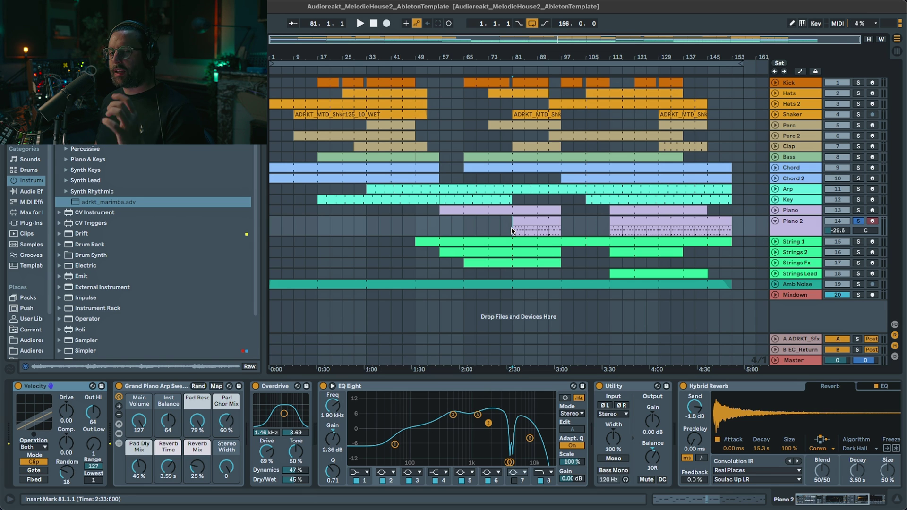
- View the device chains of the Key and Piano tracks, and return to the Piano 2 chain
left_click(801, 202)
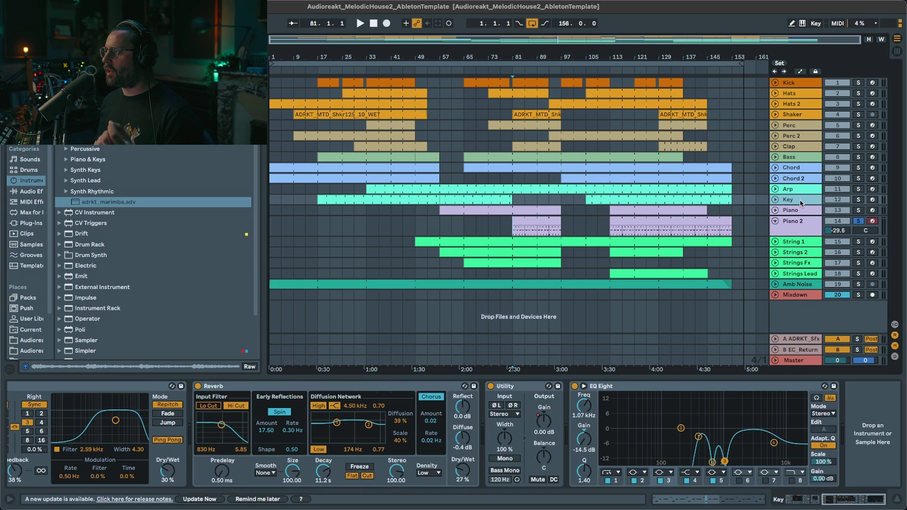
left_click(802, 208)
left_click(797, 219)
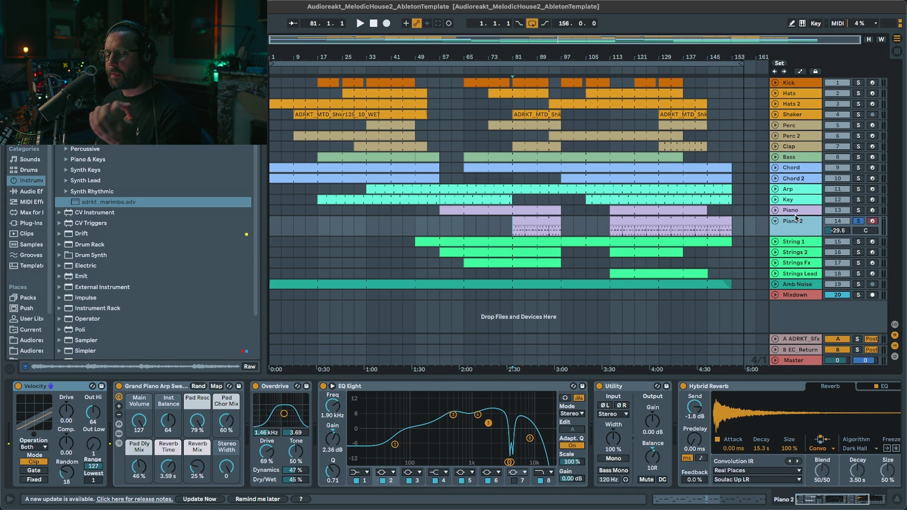
- Select the Piano 2 clip spanning bars 81 to 97, play it, and view its notes
left_click(550, 222)
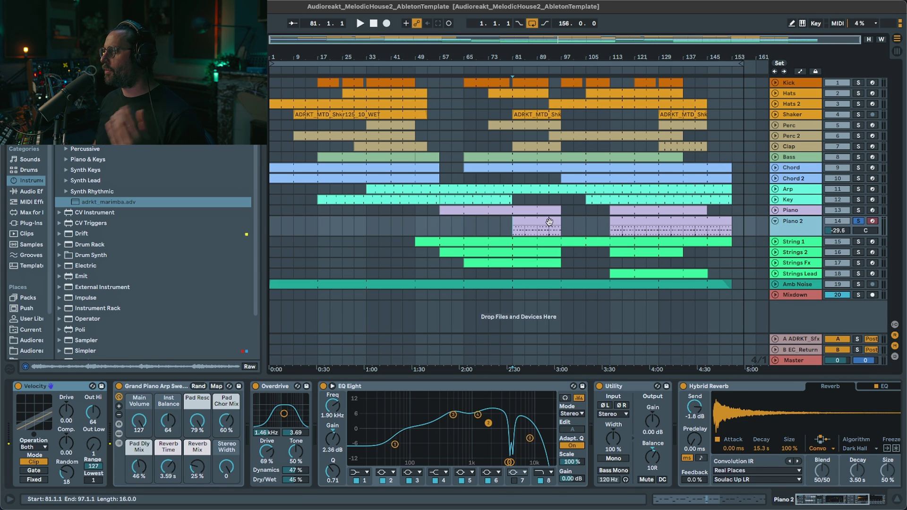
left_click(537, 221)
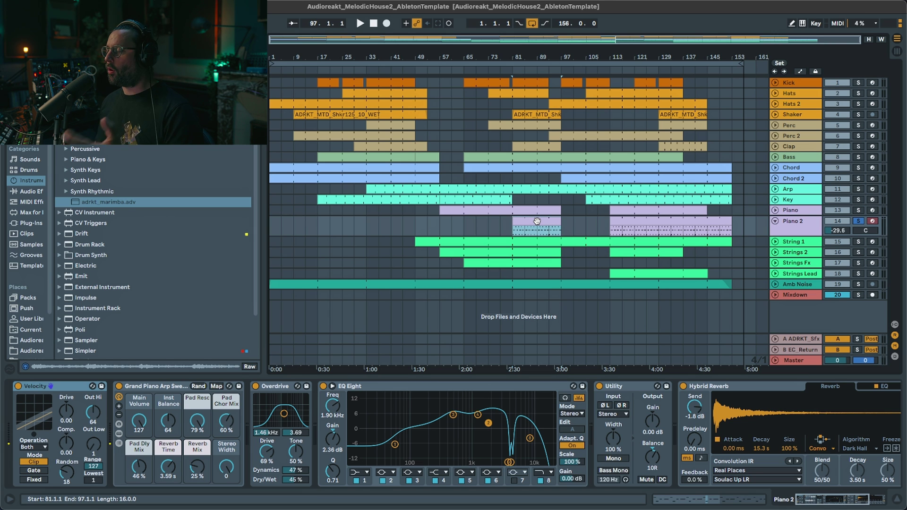
key("space")
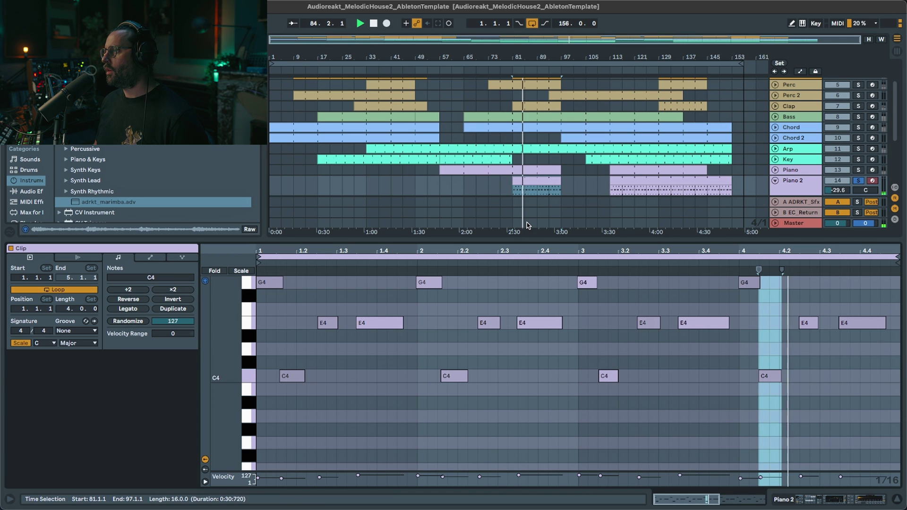
key("space")
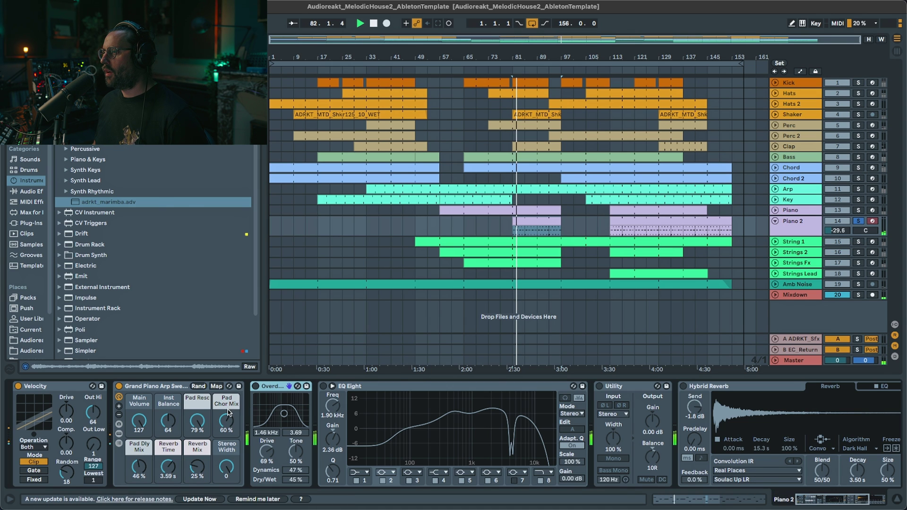
- Switch on Piano 2's Overdrive, EQ Eight, Utility and Hybrid Reverb one by one during playback, and stop playback
left_click(255, 386)
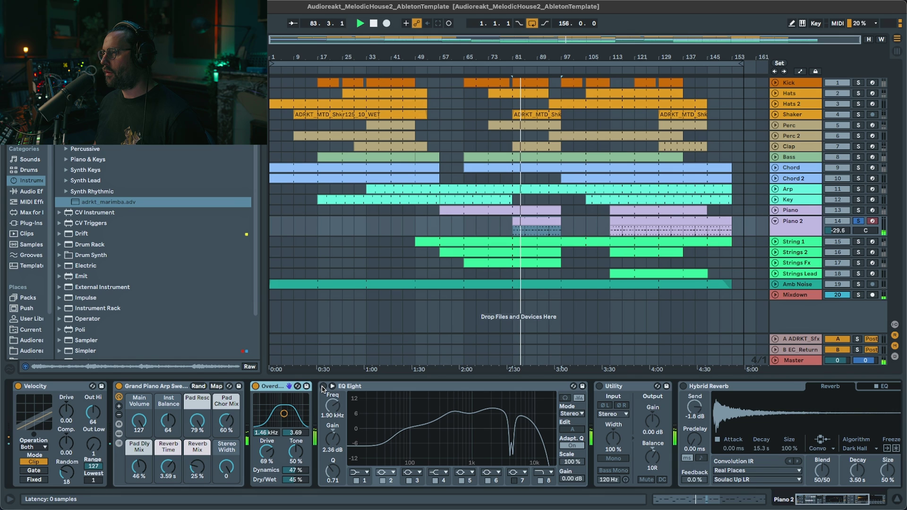
key("space")
key("space")
left_click(324, 386)
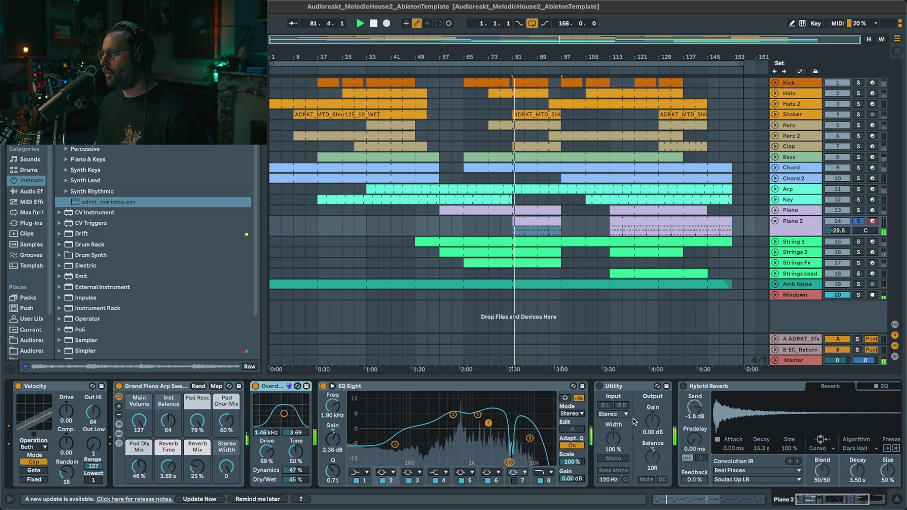
left_click(599, 386)
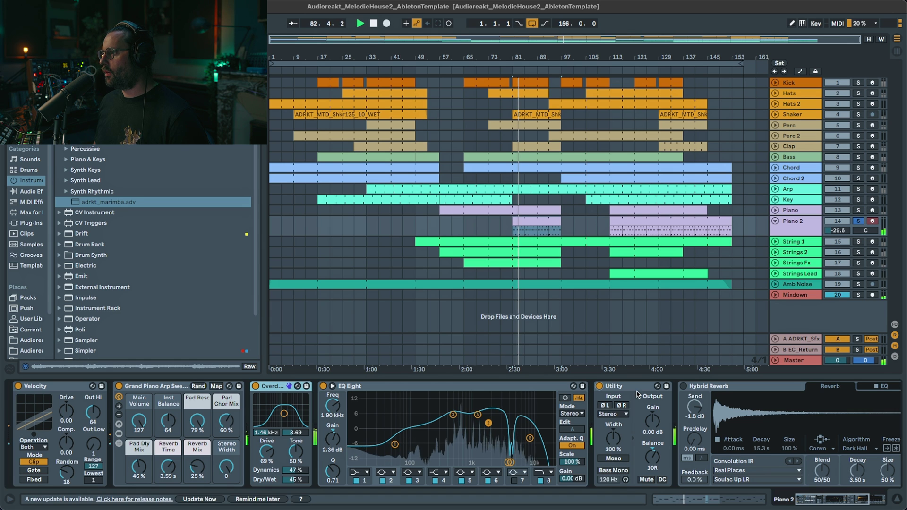
left_click(685, 388)
left_click(839, 505)
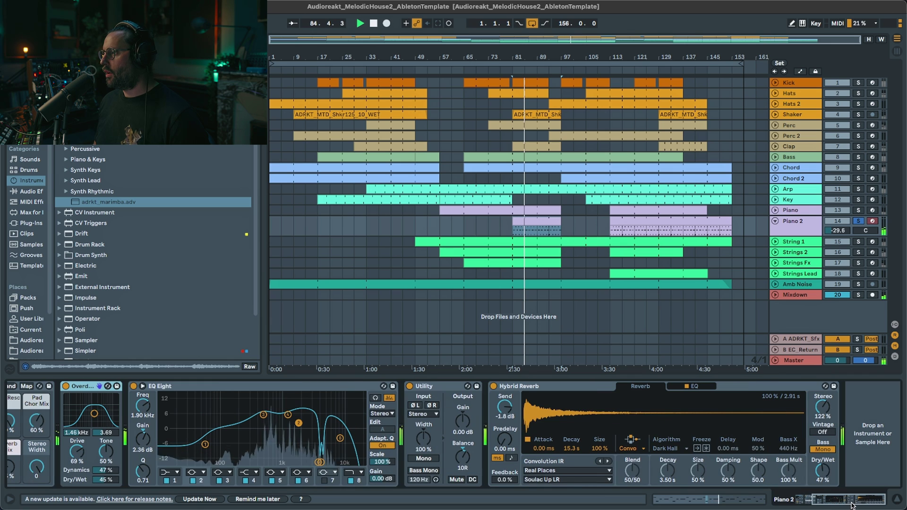
key("space")
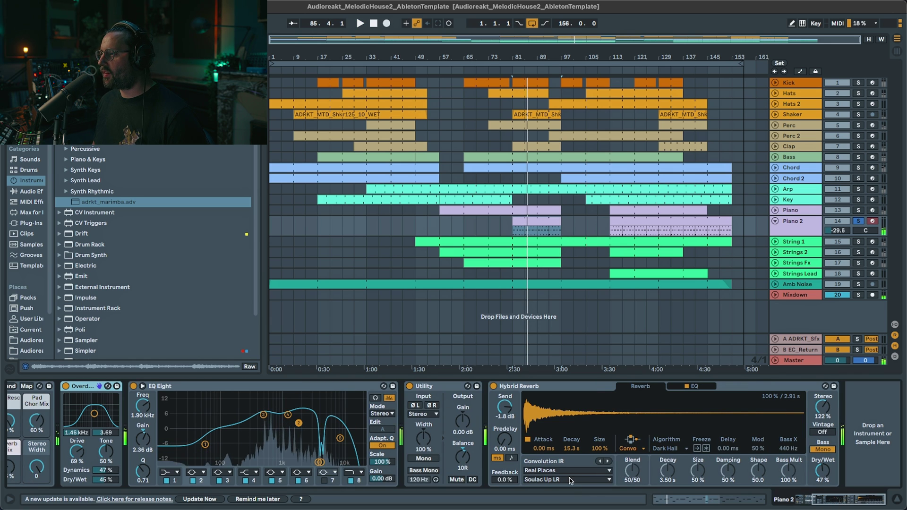
- Take Piano 2 out of solo, compare the full mix with and without the track, and stop playback
key("space")
left_click(860, 221)
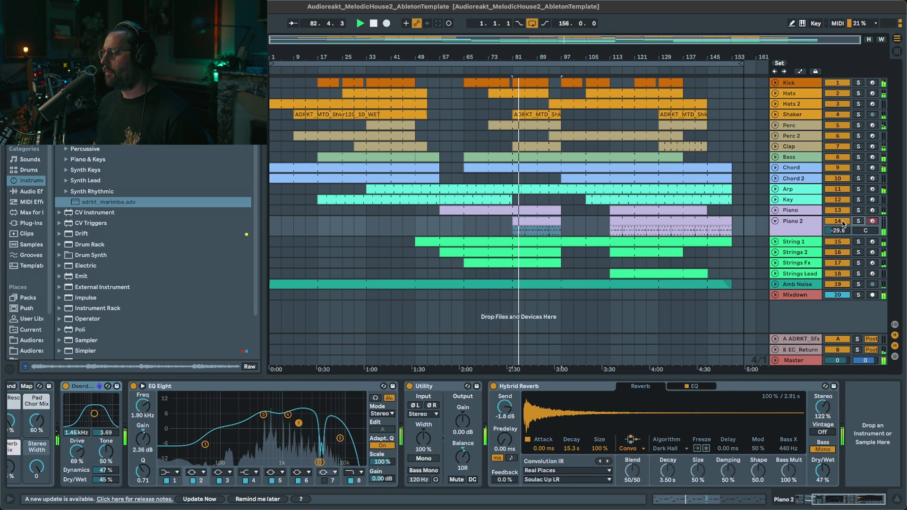
left_click(844, 223)
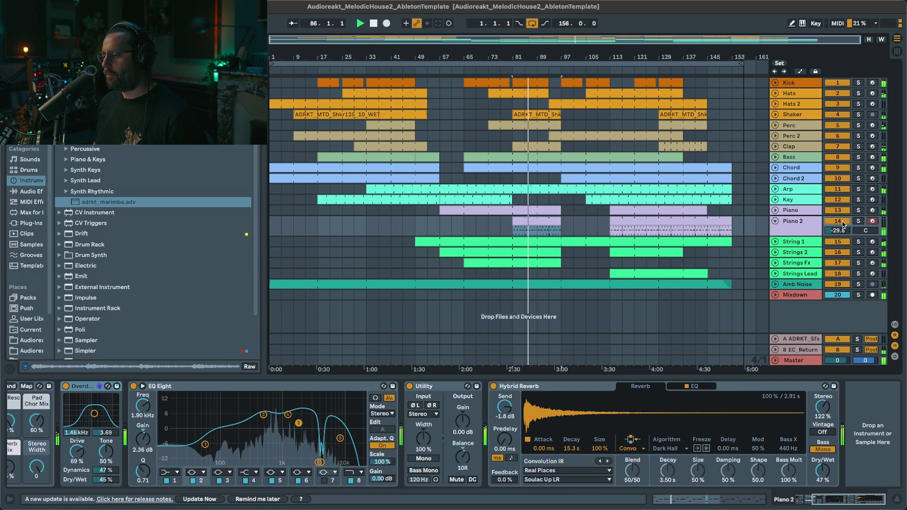
key("space")
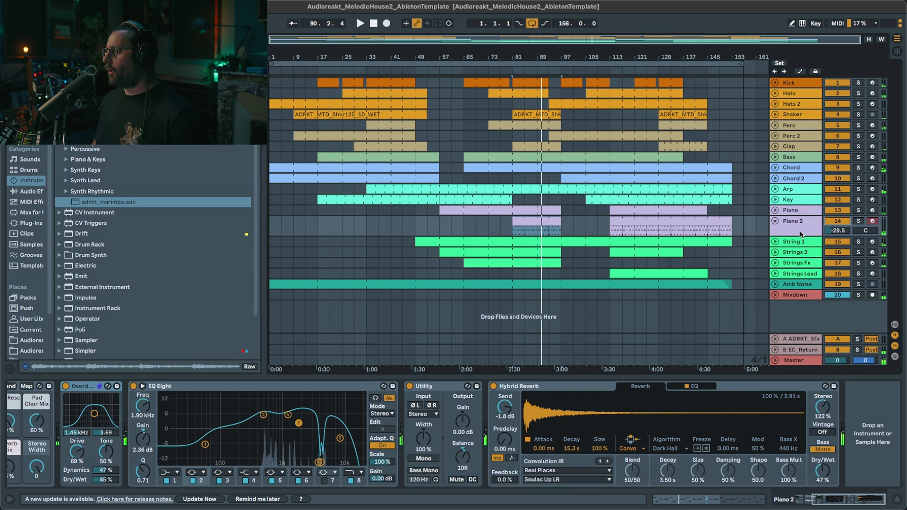
- Locate String 1's MPE Intimate string quartet preset in the browser, and solo the unfolded String 1 track at bar 49
left_click(799, 239)
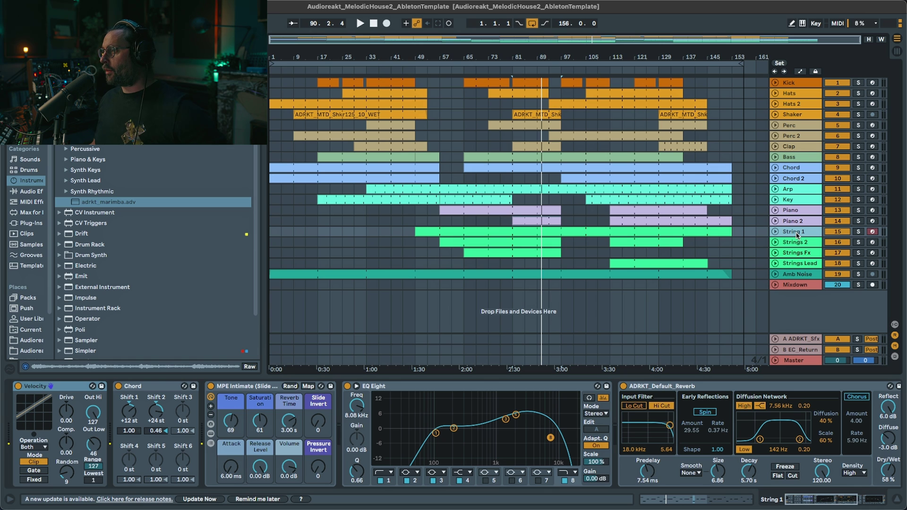
left_click(321, 387)
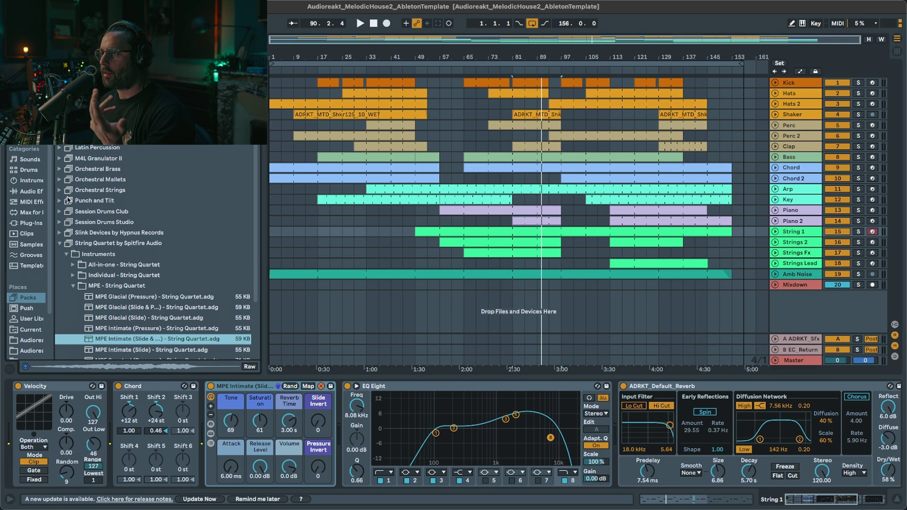
left_click(419, 230)
left_click(421, 230)
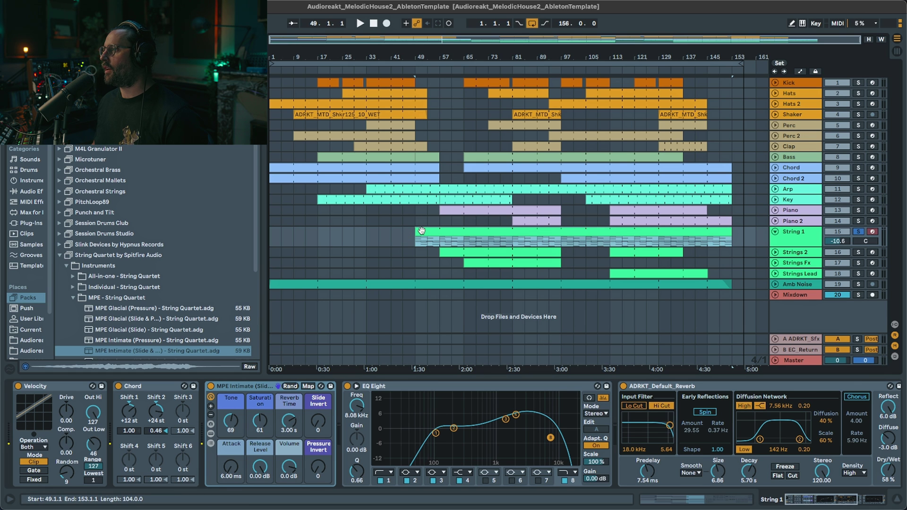
- Bypass both EQ Eights and the ADRKT_Default_Reverb in the String 1 device chain
scroll(732, 436, "right", 5)
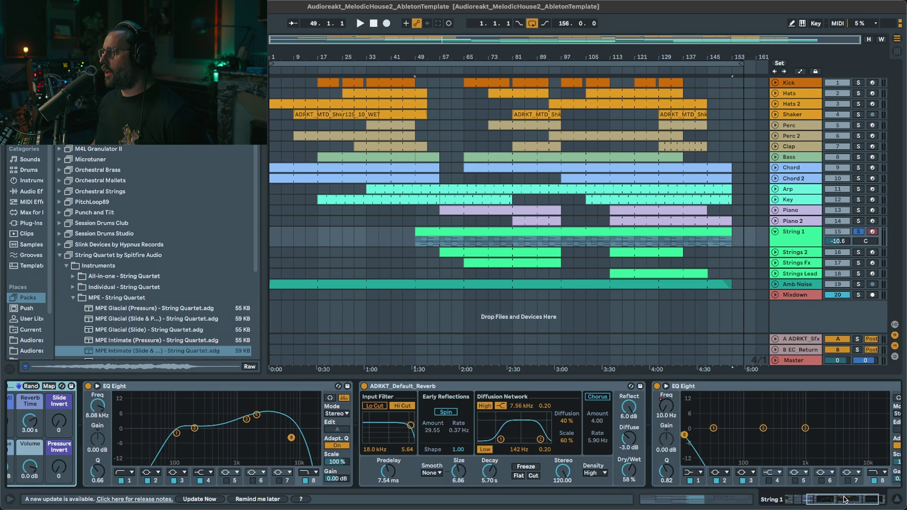
left_click(663, 387)
left_click_drag(857, 502, 828, 503)
left_click(407, 386, "shift")
key("0")
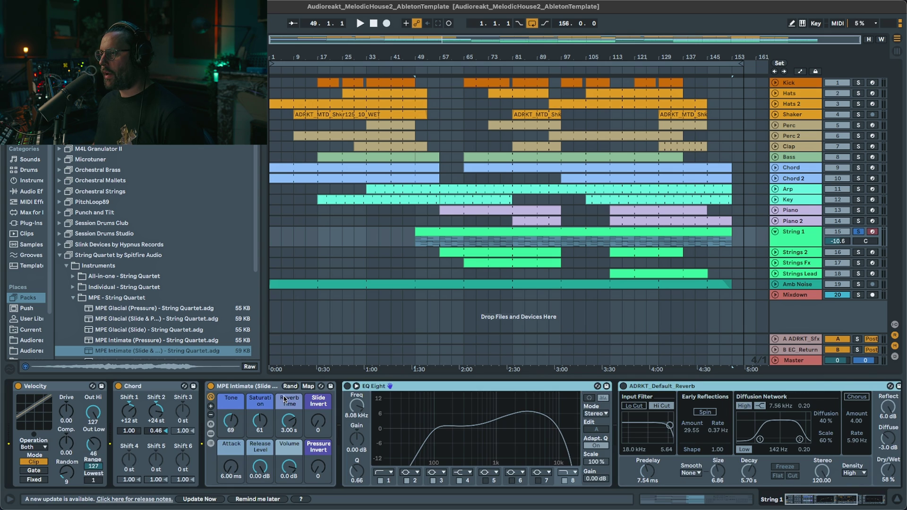
- Play String 1 from bar 49 while switching the first EQ Eight, ADRKT_Default_Reverb and last EQ Eight back on
left_click(139, 387)
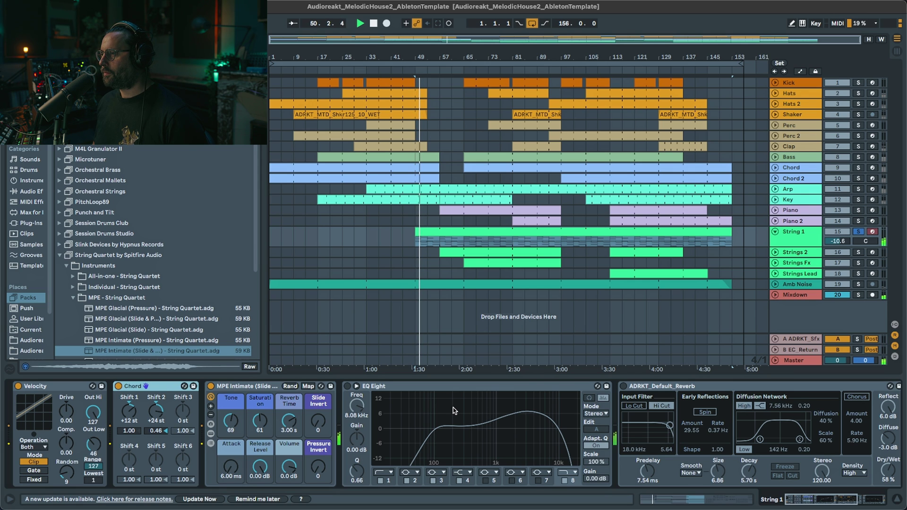
left_click(347, 386)
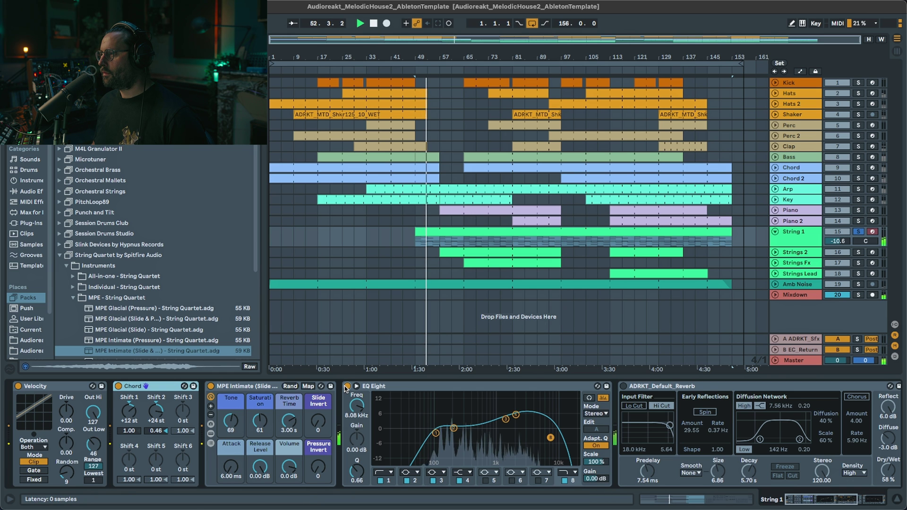
left_click(857, 500)
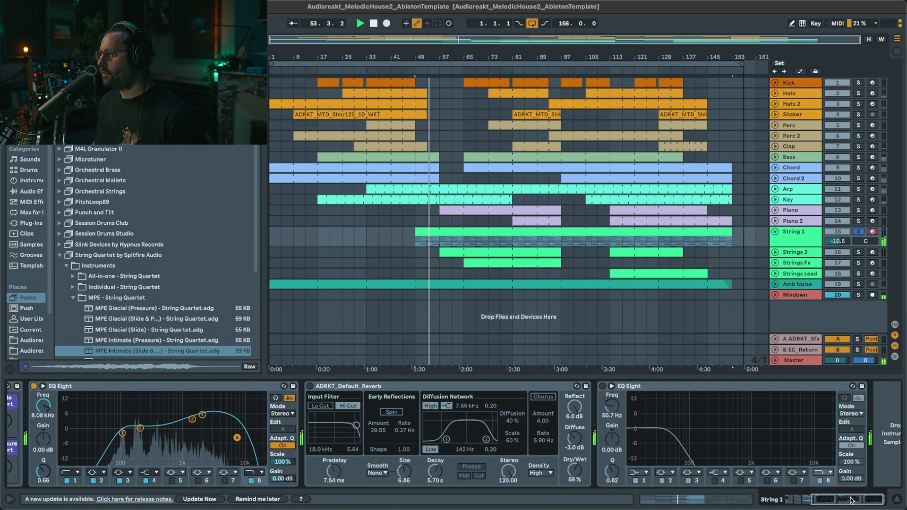
left_click(282, 387)
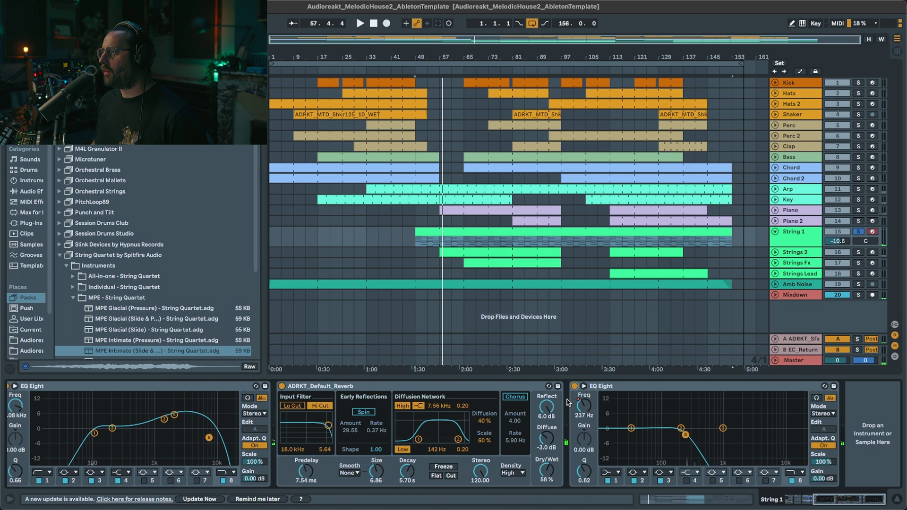
- Compare the full mix from bar 65 with String 1 on its own, and stop with String 1 soloed
left_click(859, 232)
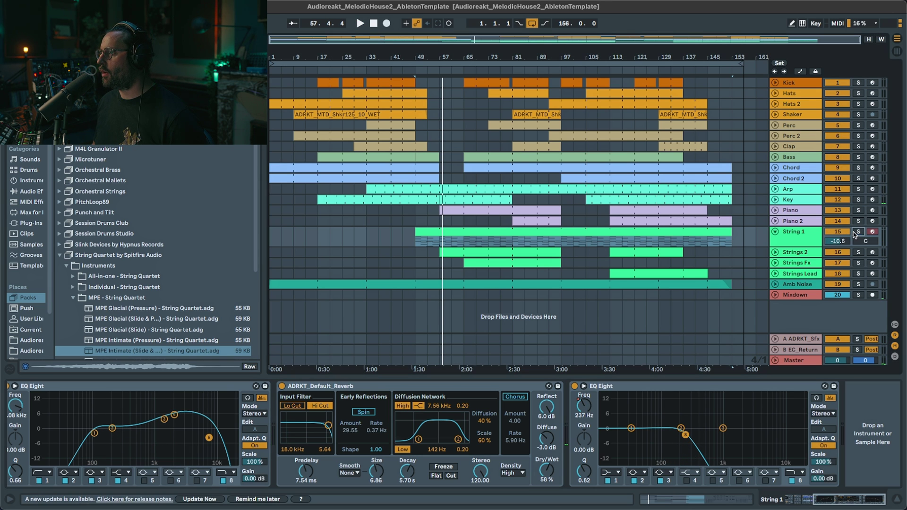
key("space")
left_click(486, 234)
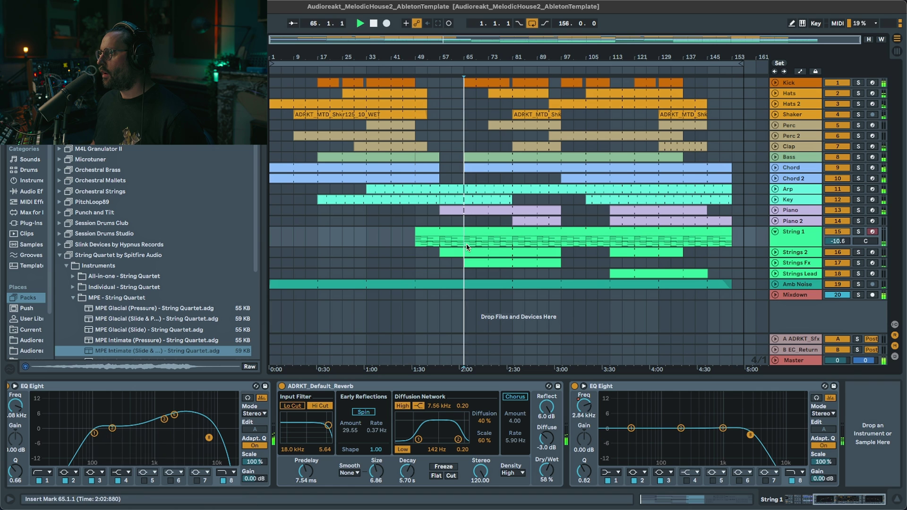
left_click(859, 232)
left_click(859, 232)
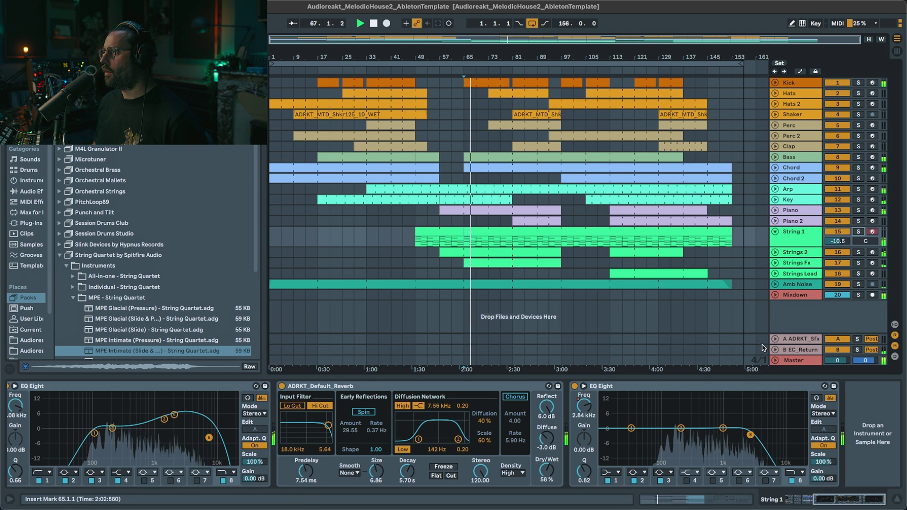
left_click(860, 232)
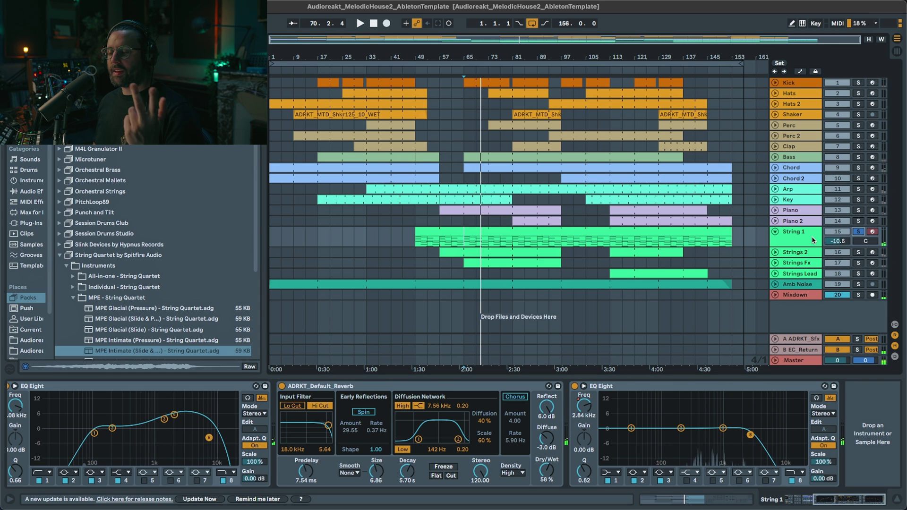
- Fold String 1, and play Strings 2 from bar 57 while switching the solo between it and String 1
left_click(776, 232)
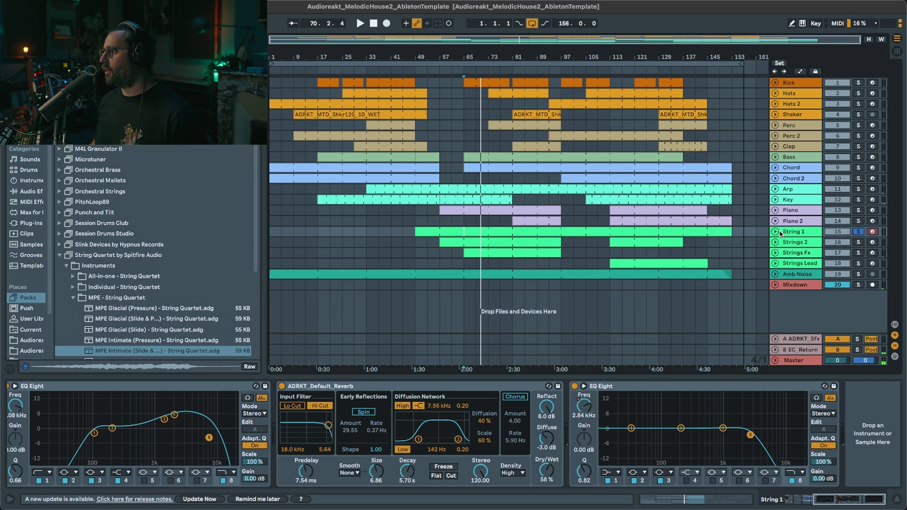
left_click(867, 243)
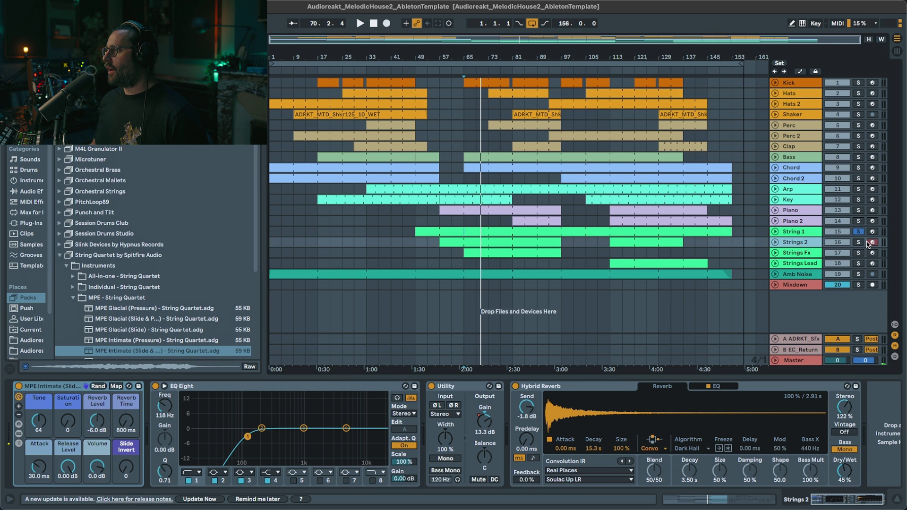
key("space")
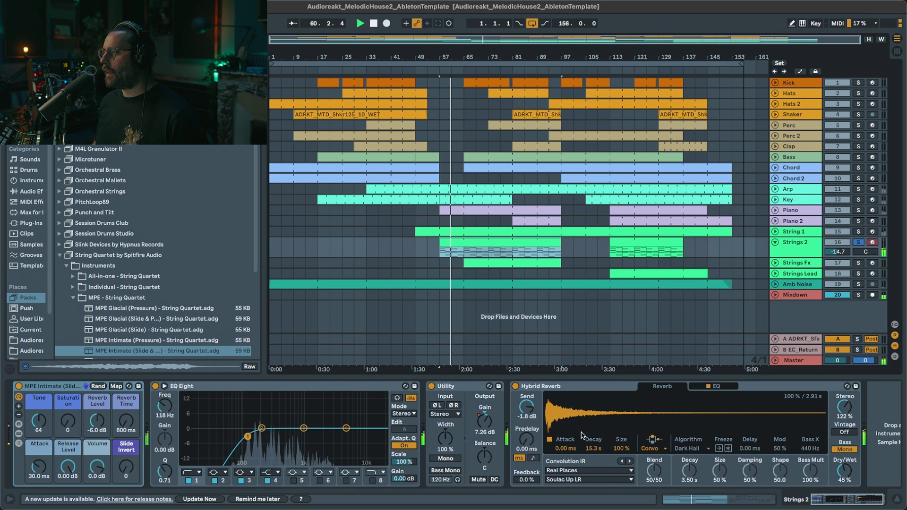
left_click(858, 232)
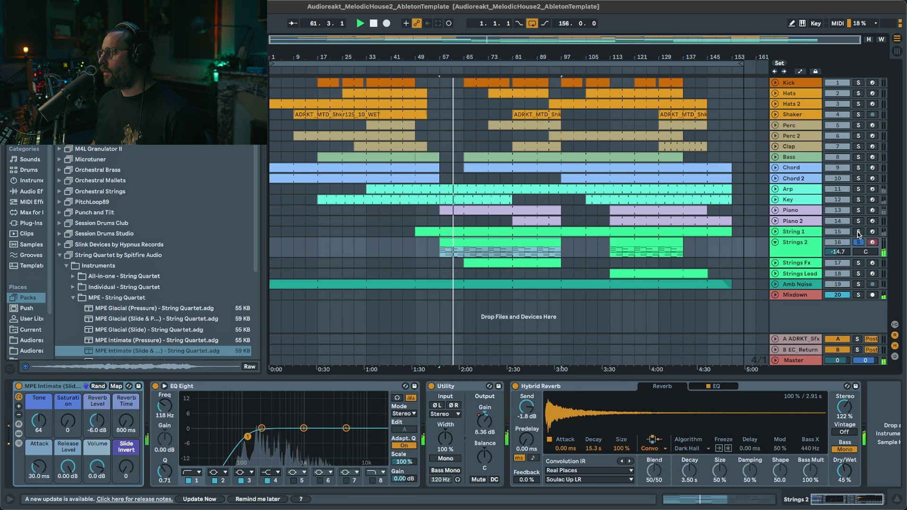
left_click(858, 243)
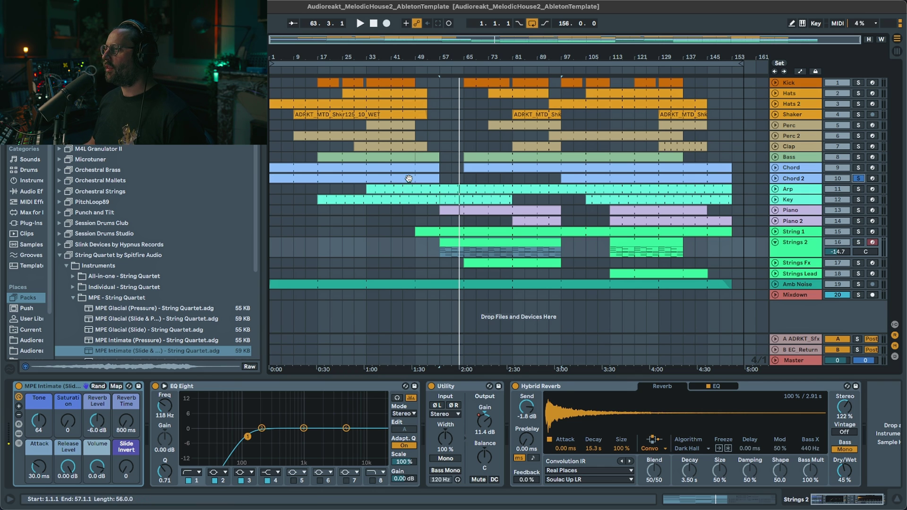
- Play Chord 2 soloed from bar 1, and bring Chord into the solo
left_click(704, 178)
key("space")
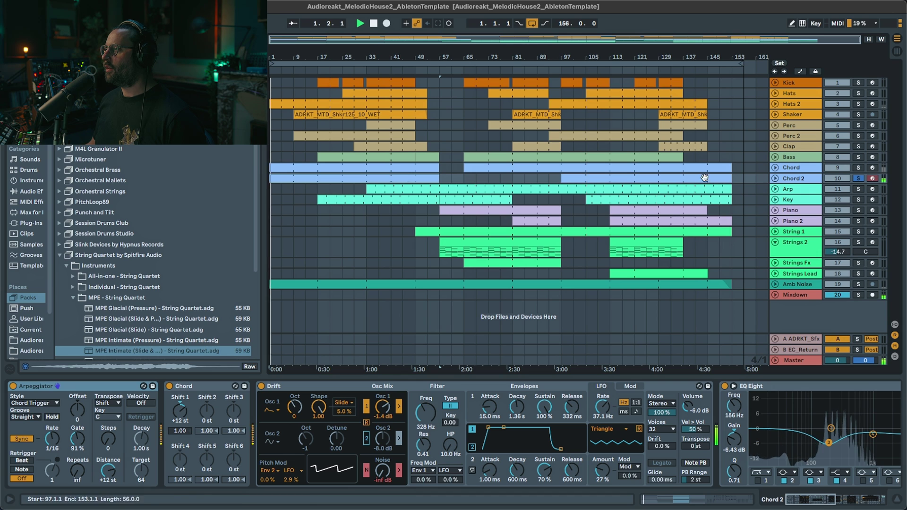
left_click(859, 168)
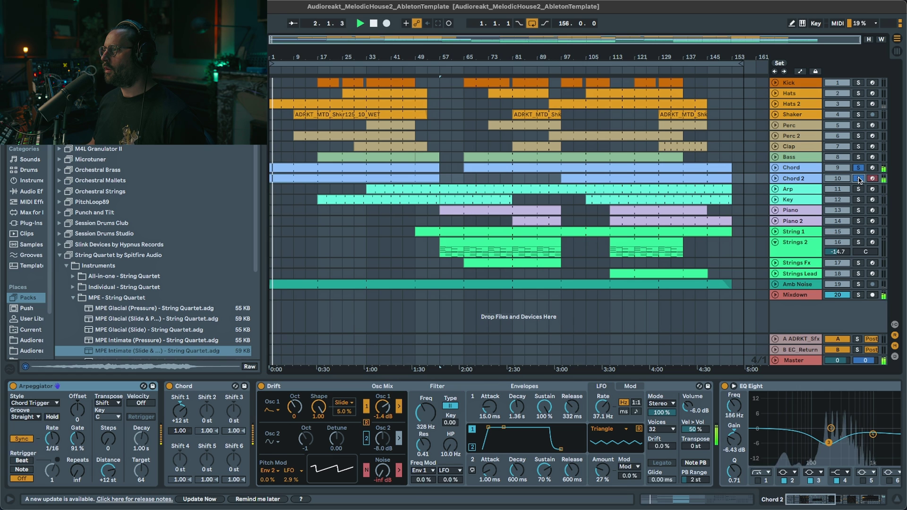
- Switch the solo to String 1 and Strings 2, and audition both together from bar 73
left_click(859, 232)
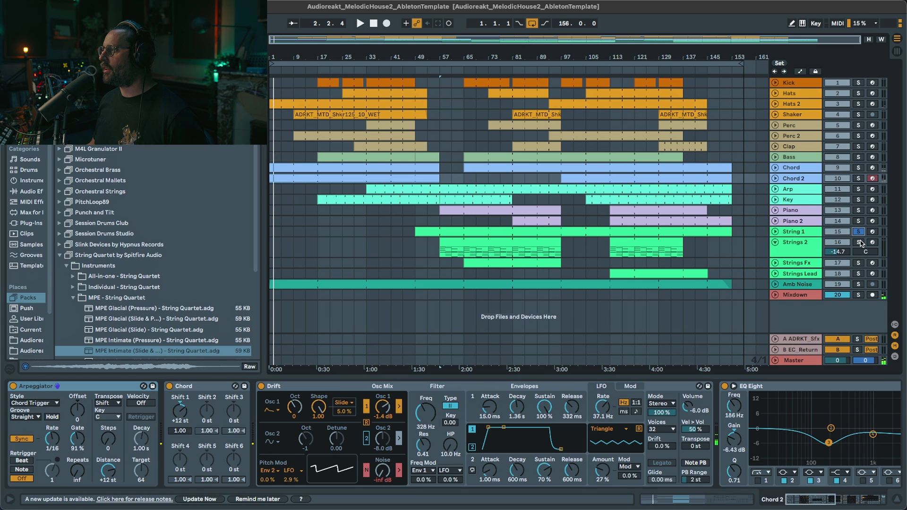
key("space")
left_click(860, 242)
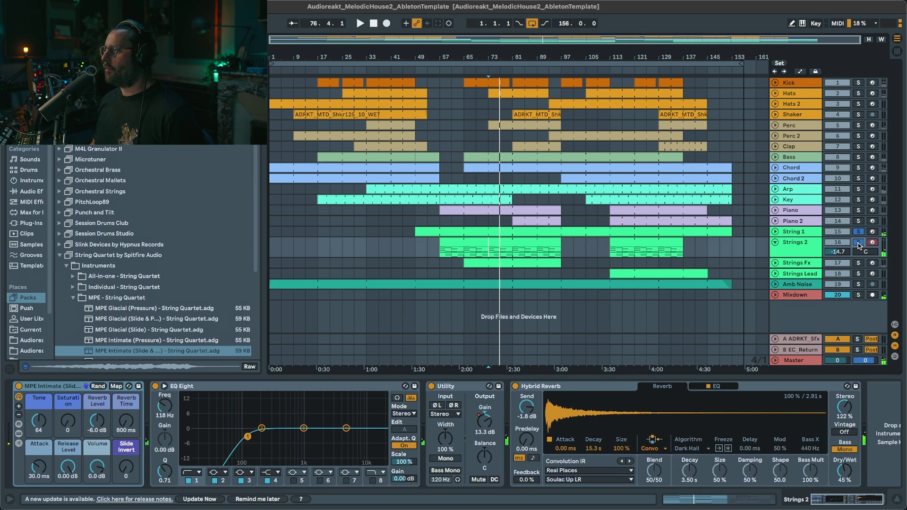
- Play the full mix from bar 73 without solos, muting and unmuting Strings 2 to compare
left_click(859, 243)
key("space")
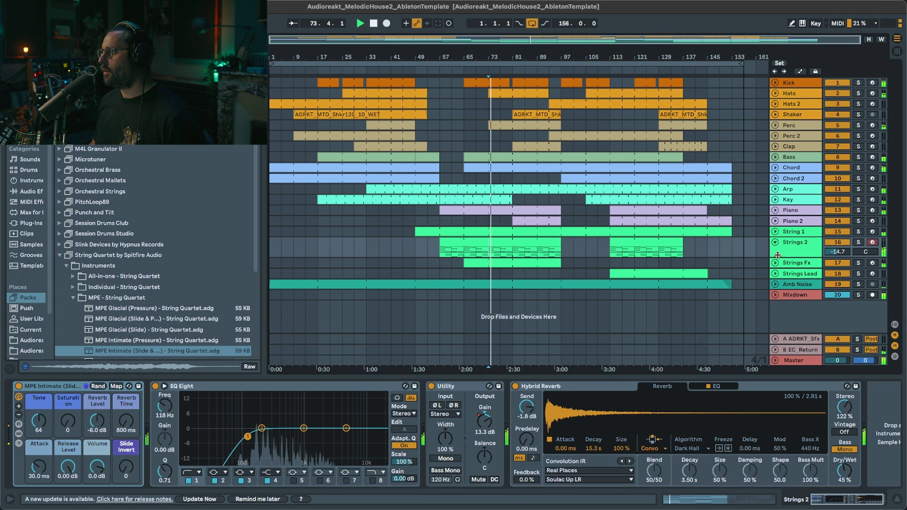
left_click(835, 243)
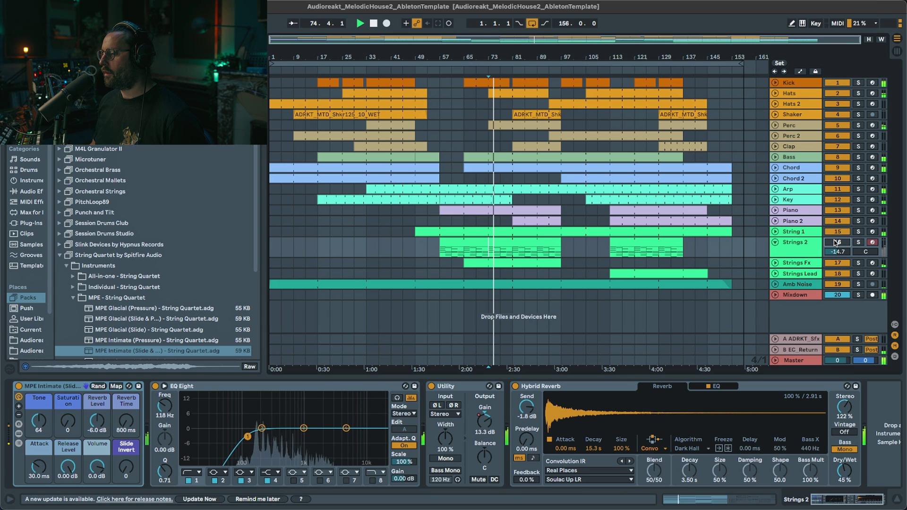
left_click(835, 243)
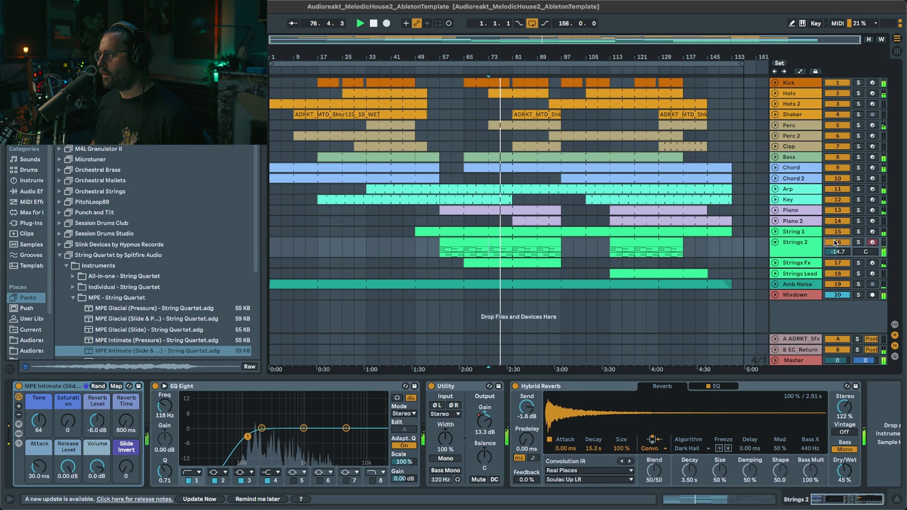
left_click(835, 243)
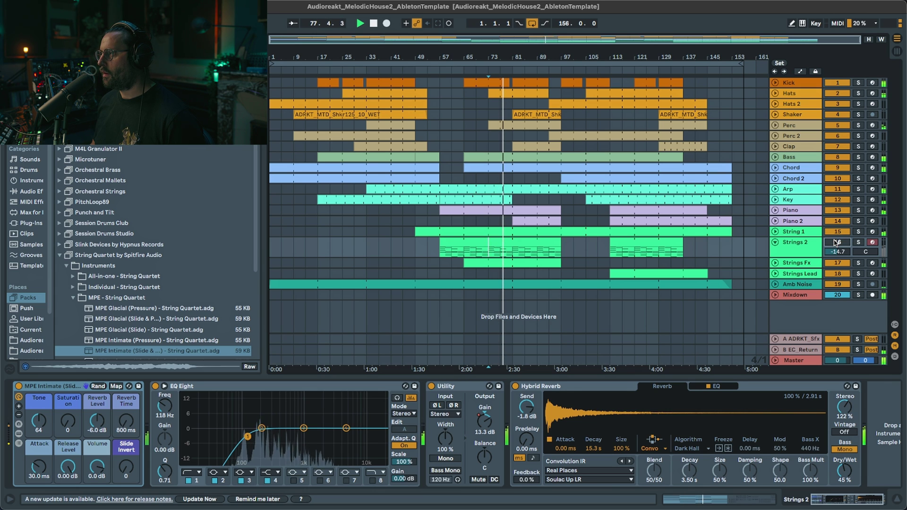
left_click(836, 243)
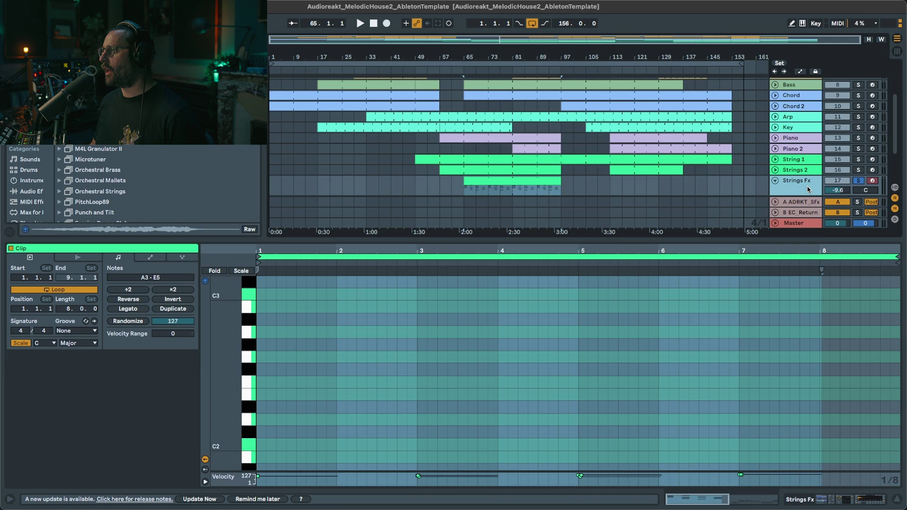
- Play the soloed Strings Fx from bar 65 with its device chain shown, and open its clip with the notes folded
double_click(808, 186)
key("space")
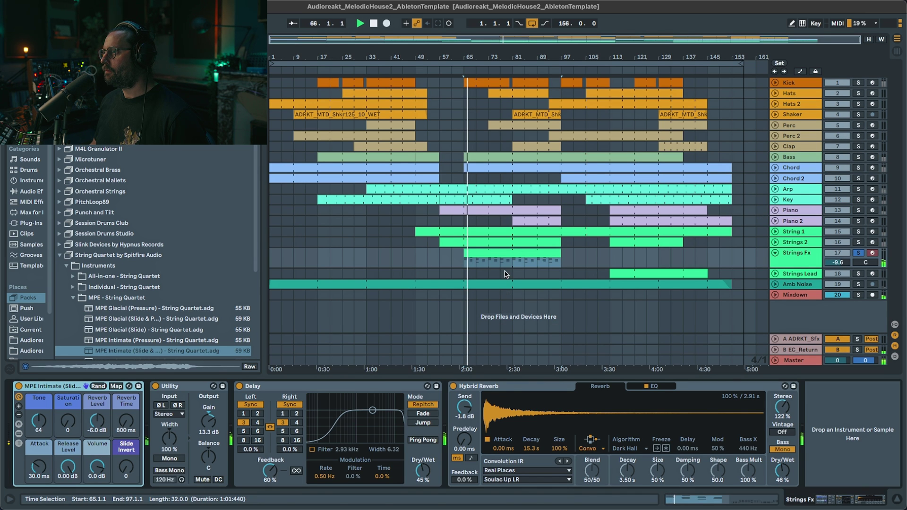
double_click(481, 255)
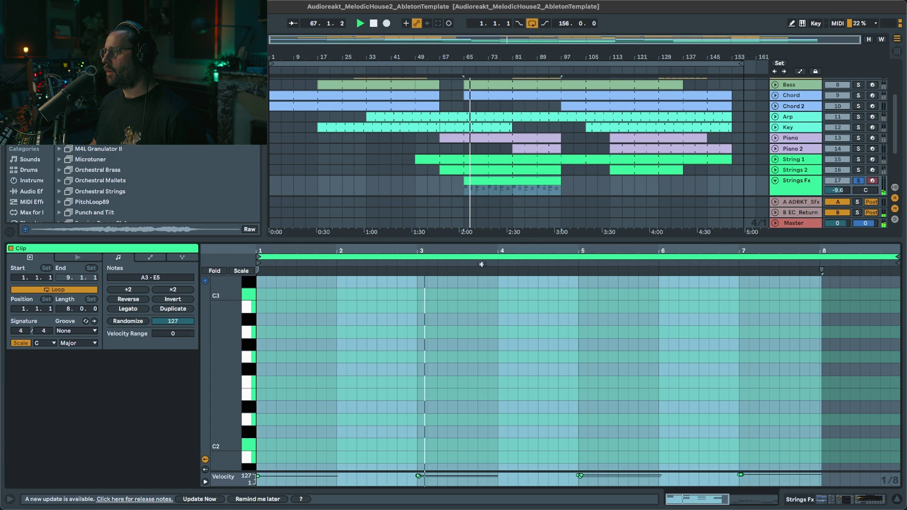
left_click(214, 271)
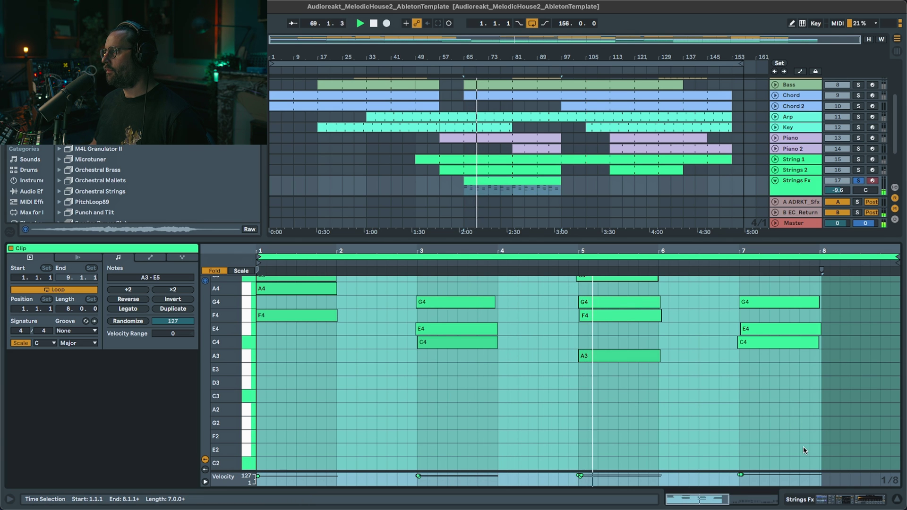
- Audition Strings Fx together with String 1 and Strings 2, and play the full mix from bar 65 without solos
left_click(857, 159, "super")
left_click(859, 171, "super")
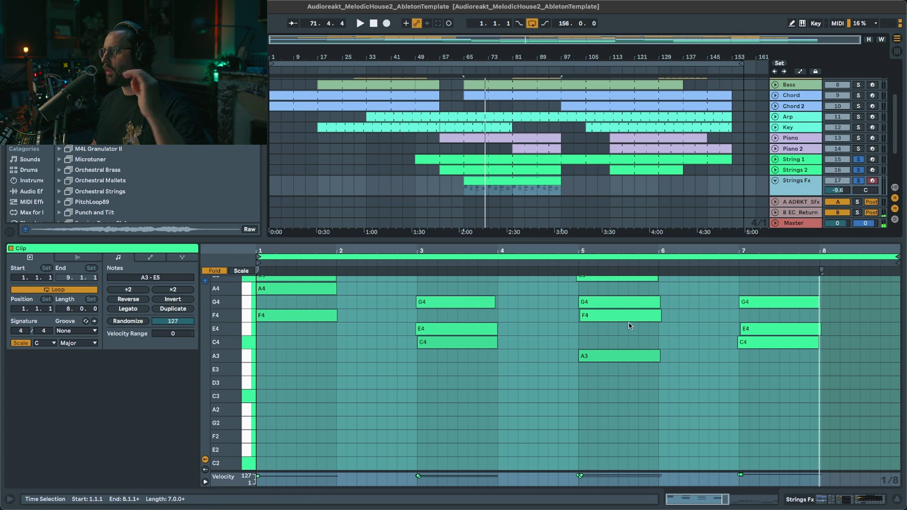
left_click(787, 191)
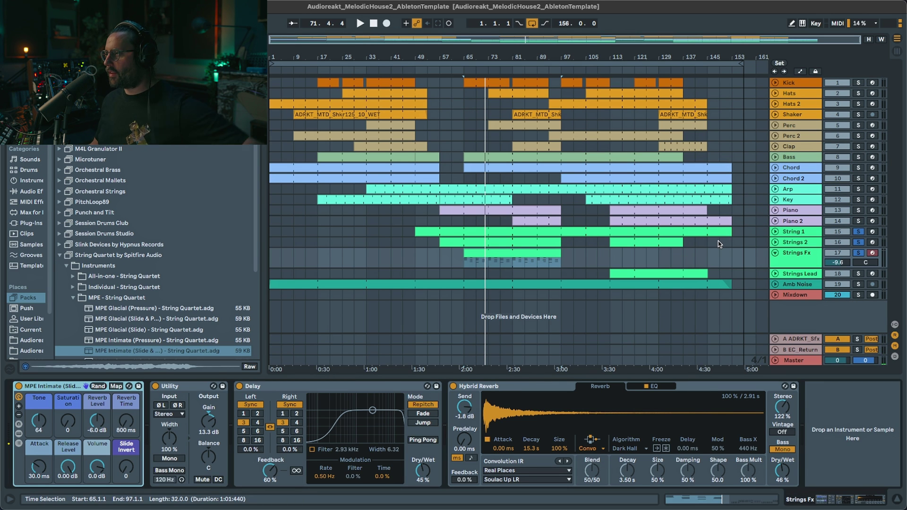
key("space")
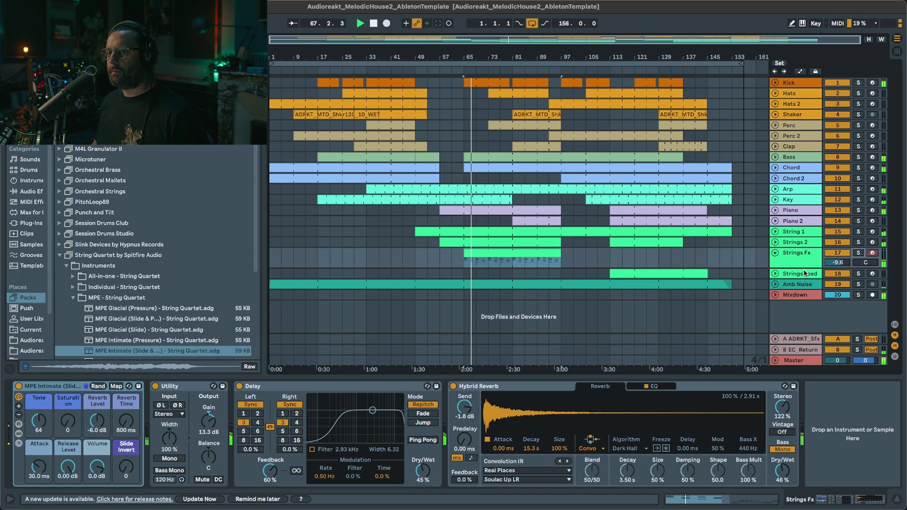
key("space")
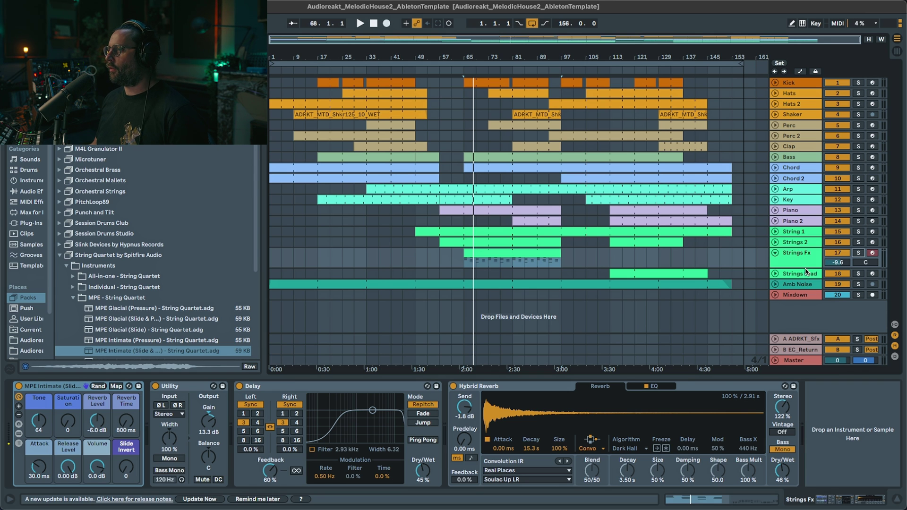
key("space")
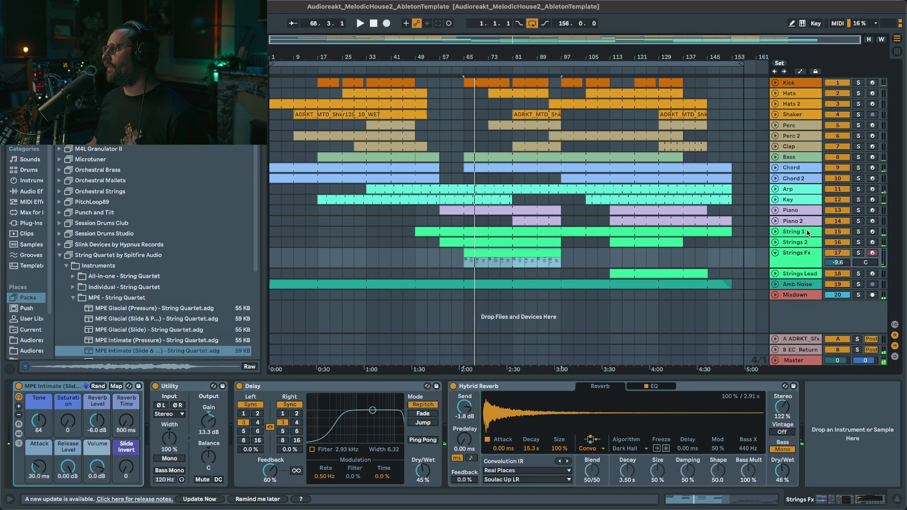
- Show the Strings Lead devices, and play its clip soloed from bar 113 with the notes open and the arrangement enlarged
left_click(796, 273)
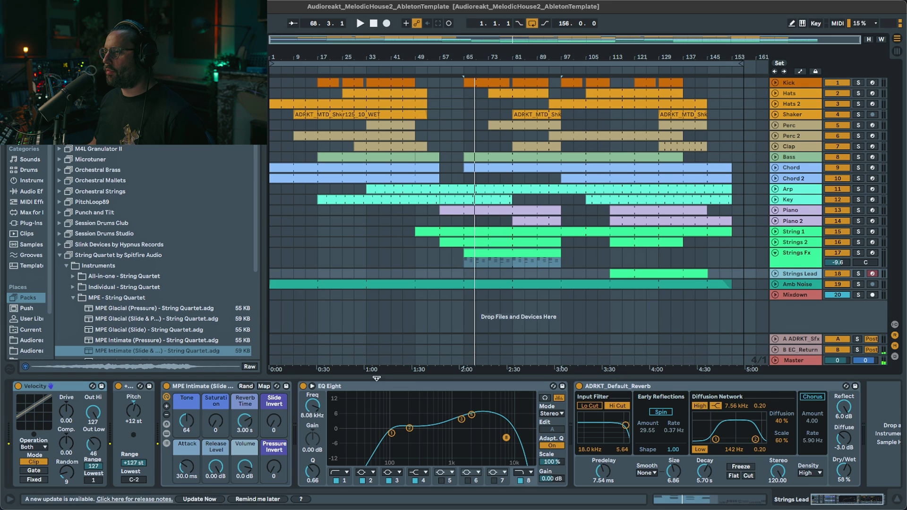
double_click(644, 274)
key("space")
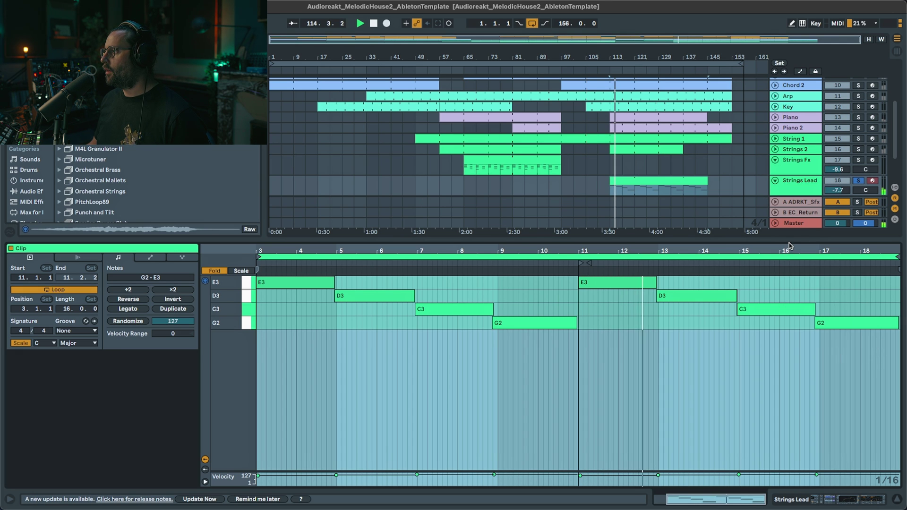
left_click_drag(789, 240, 789, 313)
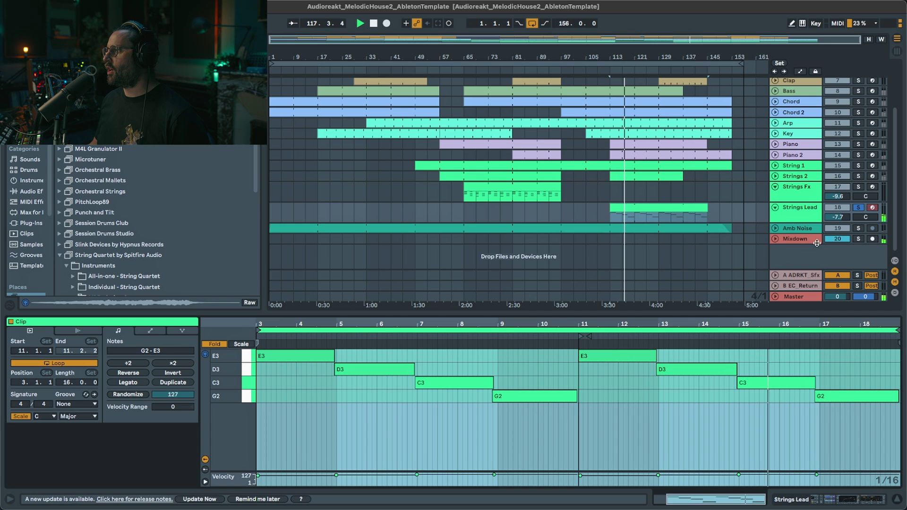
- Switch the Strings Lead solo off and on to compare it with the full mix, enlarging the arrangement area further
left_click(858, 208)
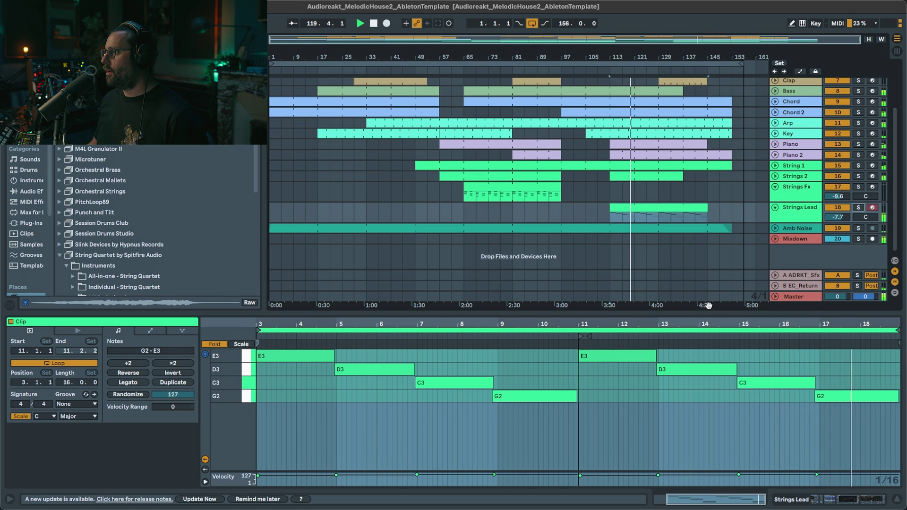
left_click_drag(705, 314, 707, 350)
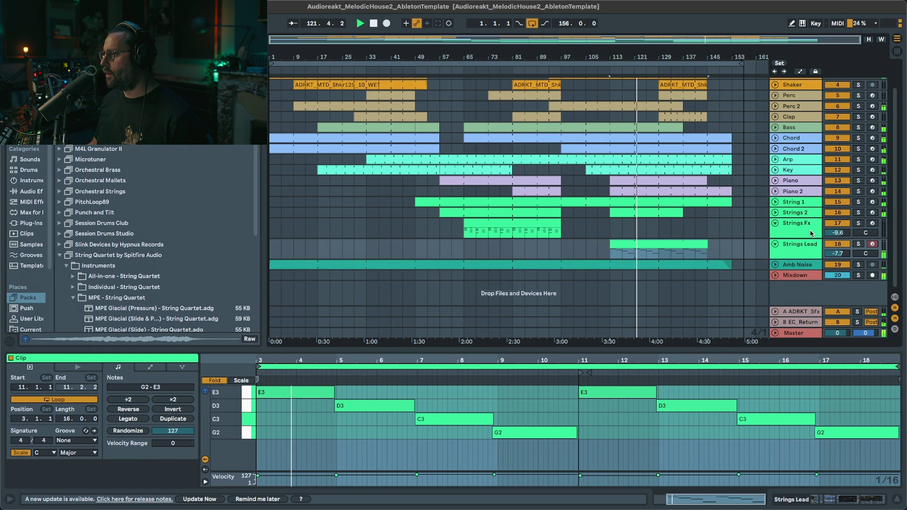
left_click(858, 244)
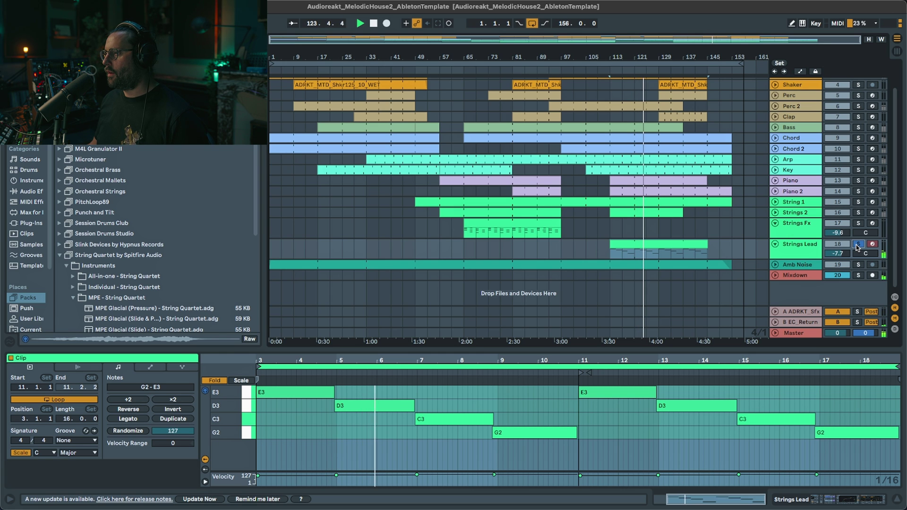
left_click(858, 245)
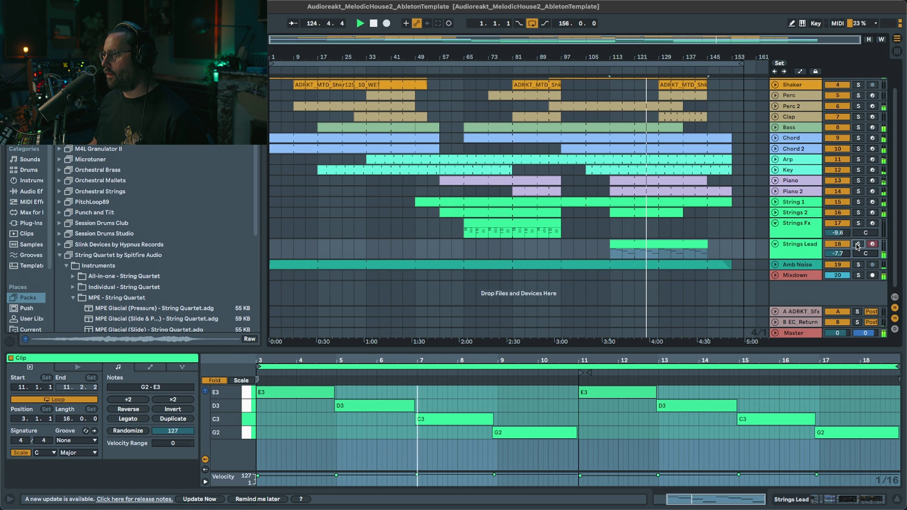
left_click(857, 244)
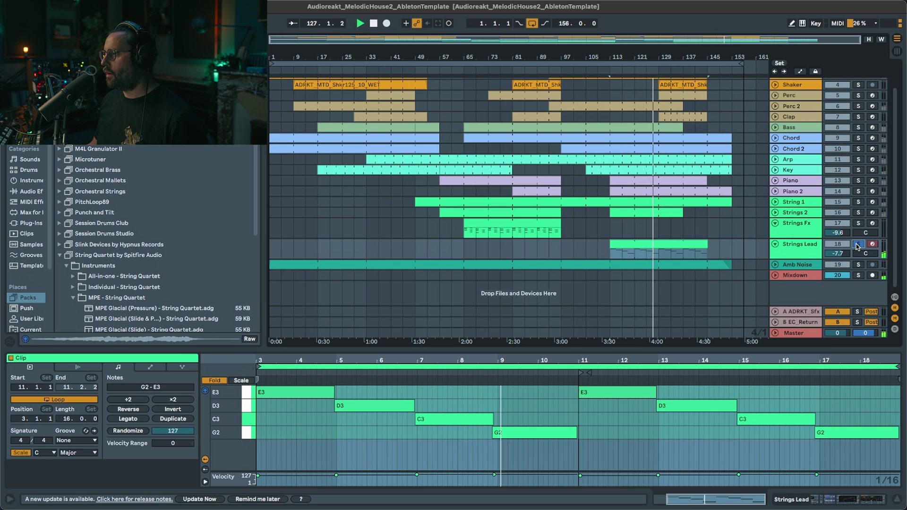
left_click(857, 244)
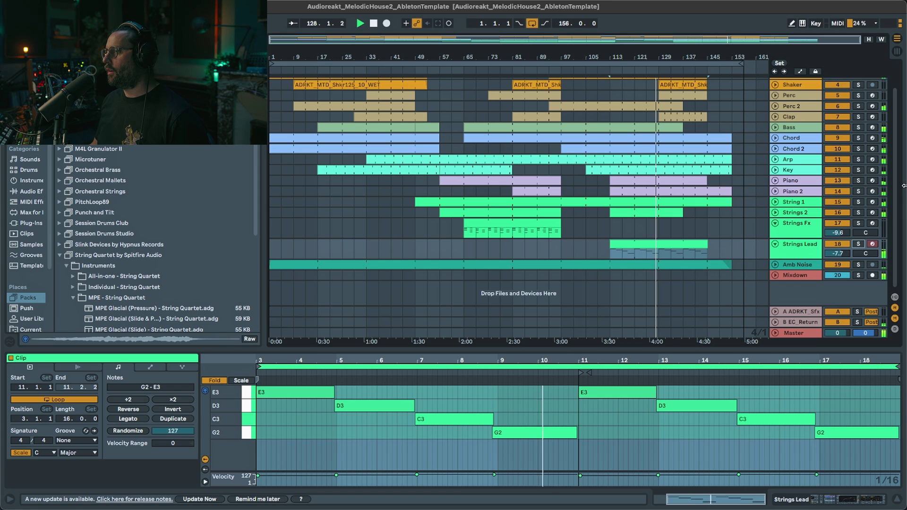
- Collapse the String Quartet by Spitfire Audio pack in the browser and leave the Strings Lead track folded
left_click(711, 408)
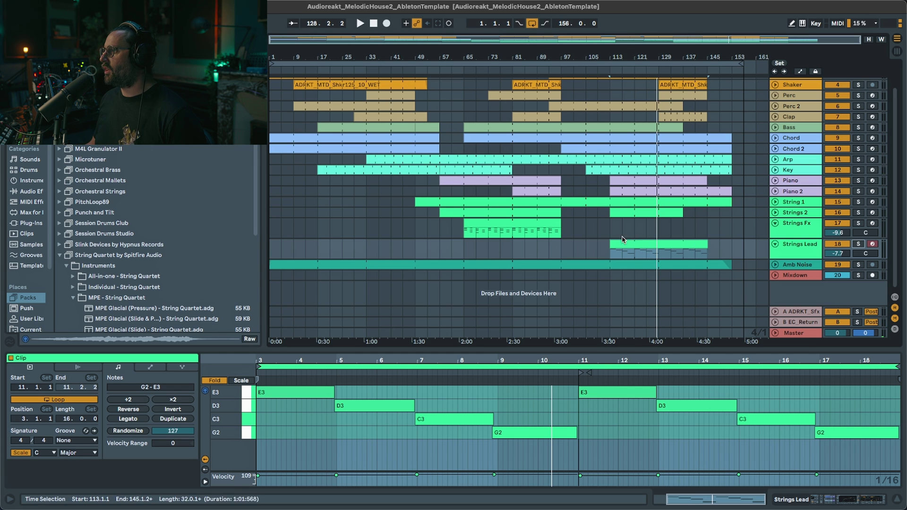
scroll(620, 234, "up", 3)
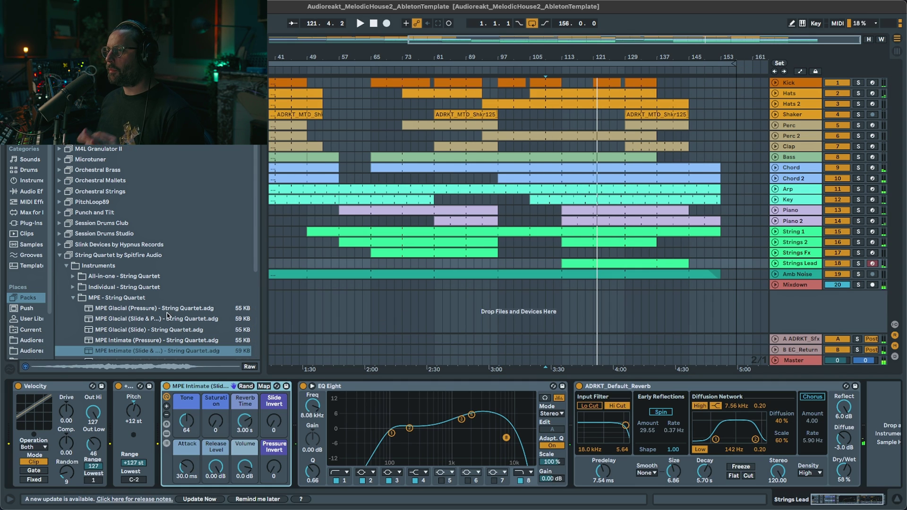
left_click(60, 255)
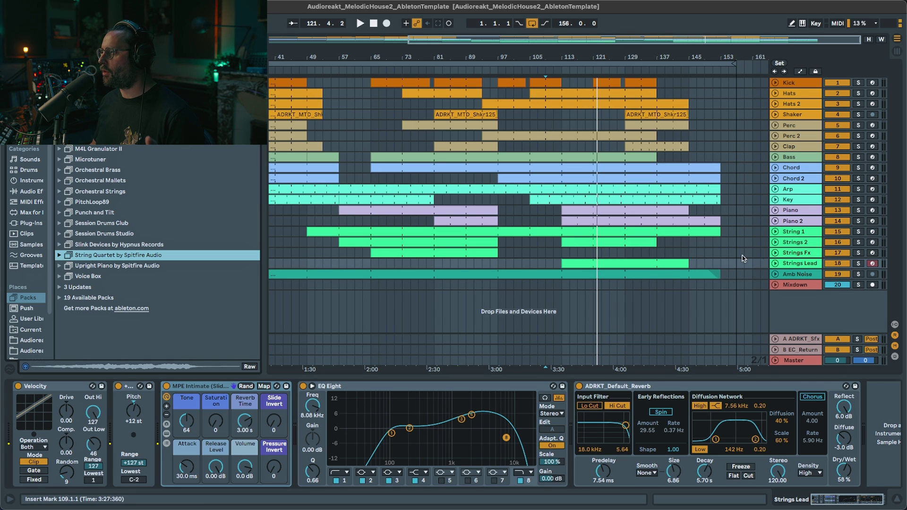
left_click(775, 263)
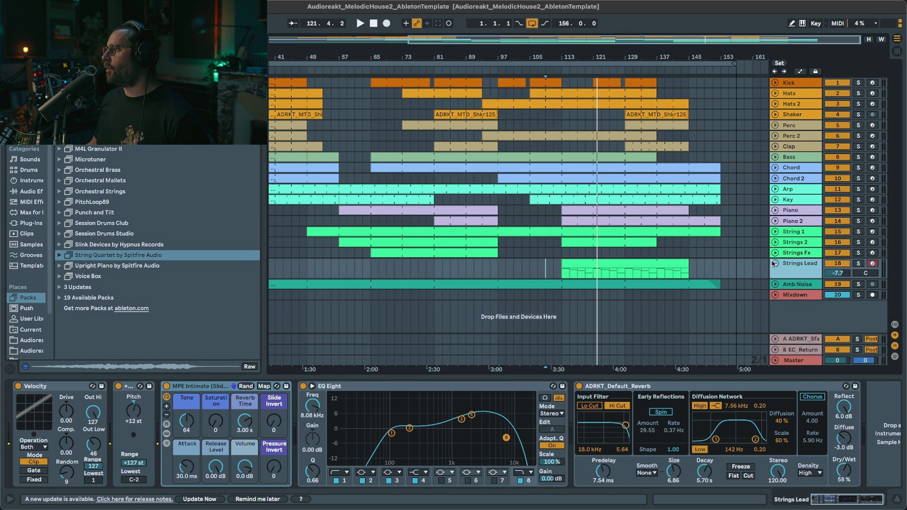
left_click(775, 263)
- Show the Amb Noise devices and play the arrangement from bar 1, auditioning the track within the mix
left_click(834, 275)
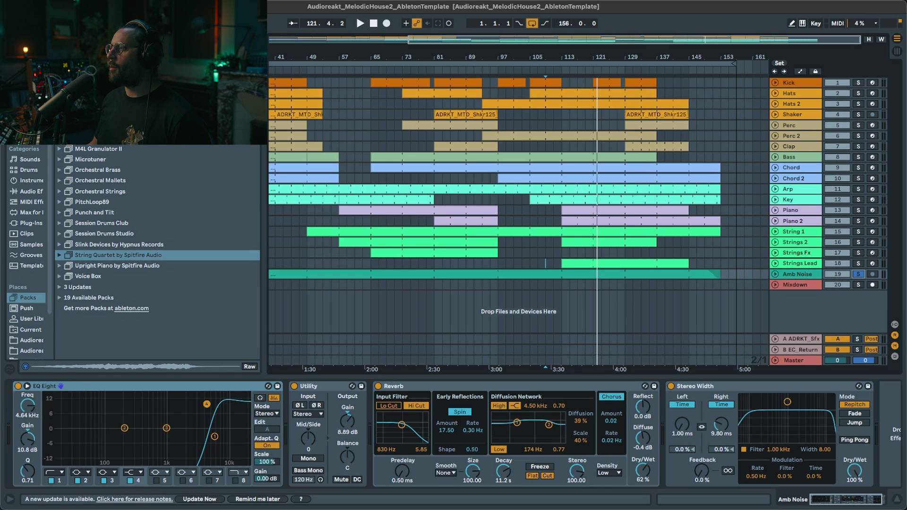
left_click_drag(430, 43, 292, 43)
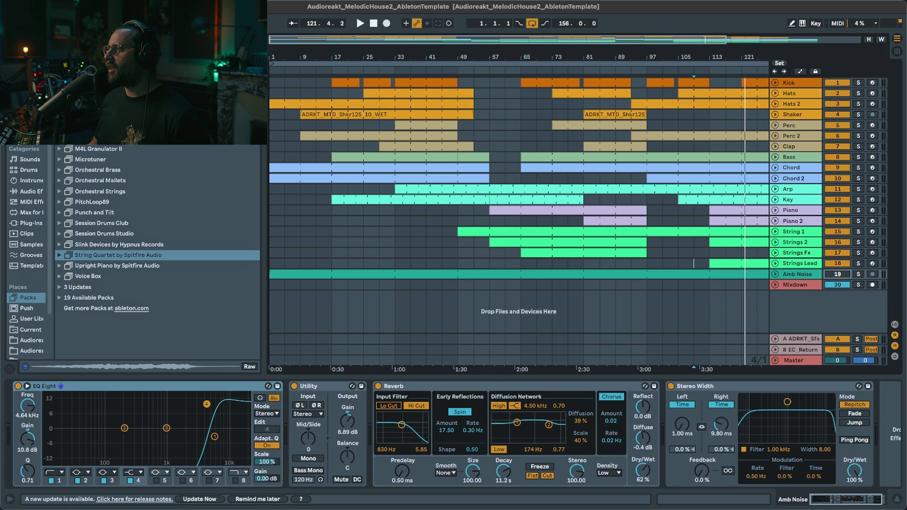
left_click(374, 24)
left_click(359, 24)
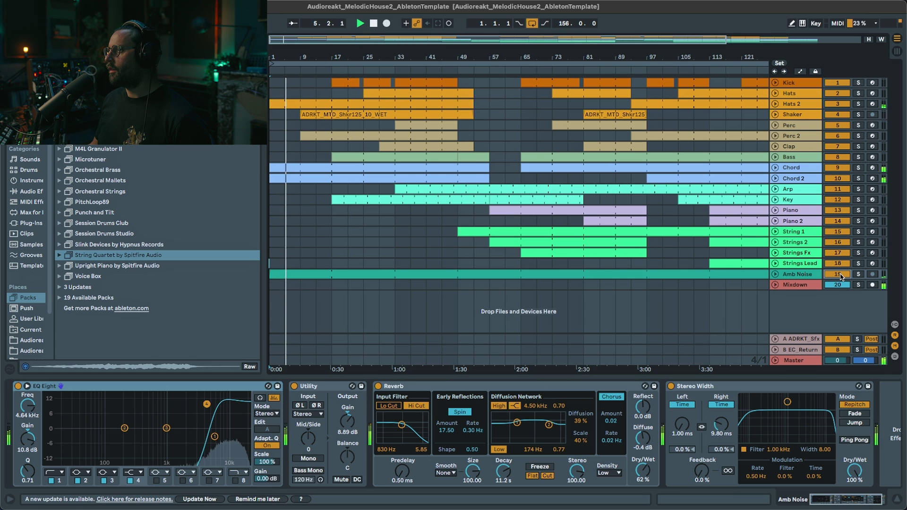
key("space")
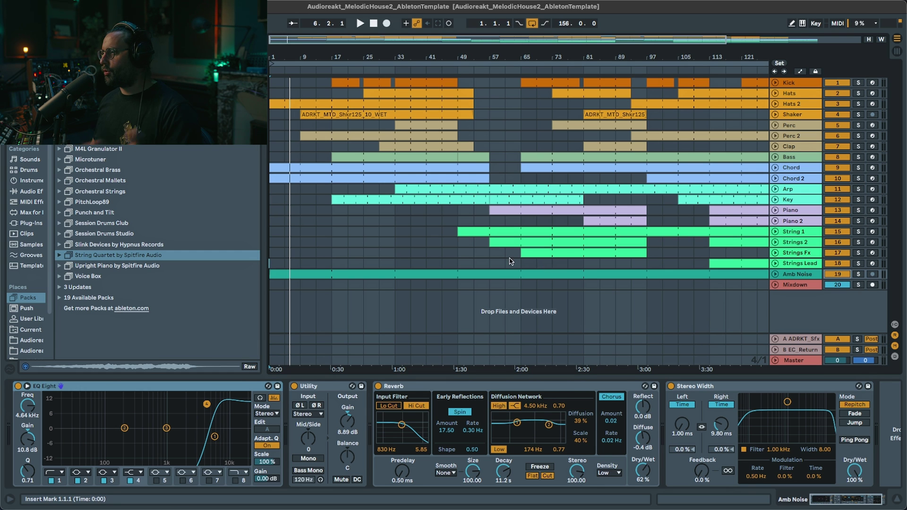
- Play the full mix from bar 17 and switch Amb Noise off and on to compare
left_click(459, 263)
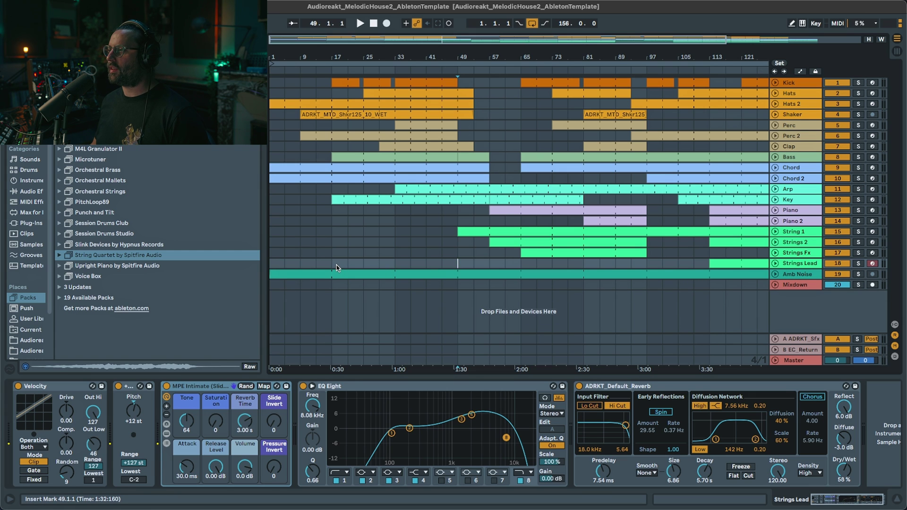
key("space")
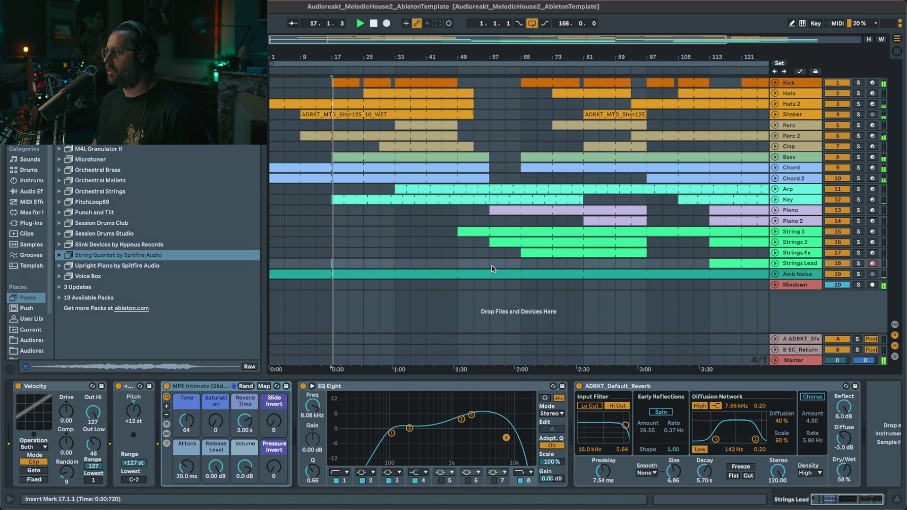
left_click(824, 276)
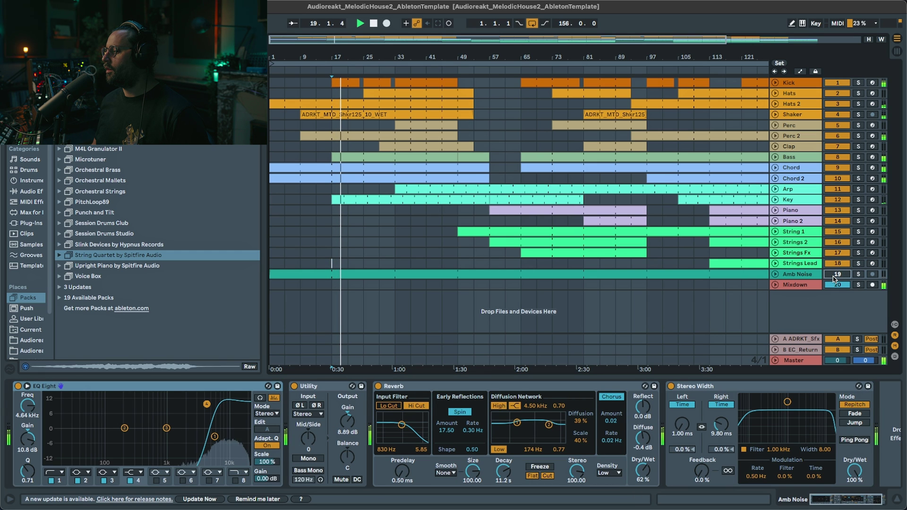
key("space")
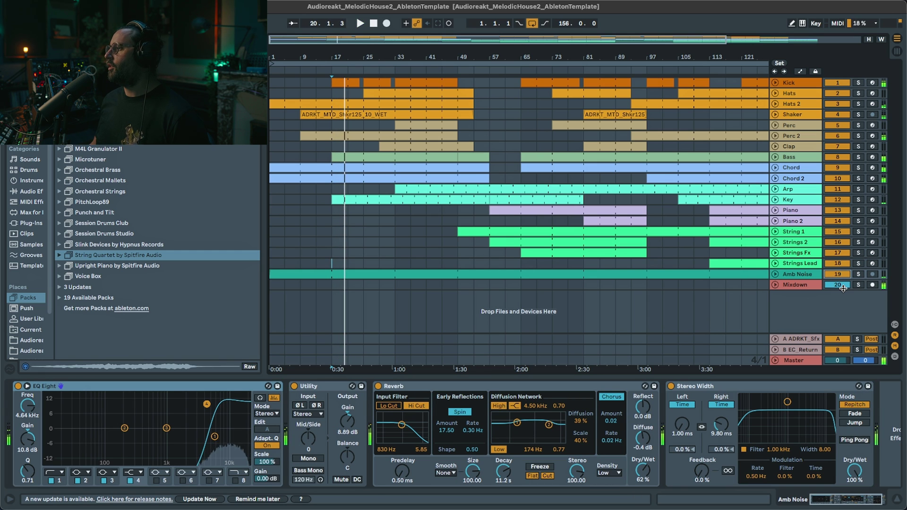
- Fit the whole arrangement in view and show the Mixdown track's Utility device, unfolding and refolding the track
key("w")
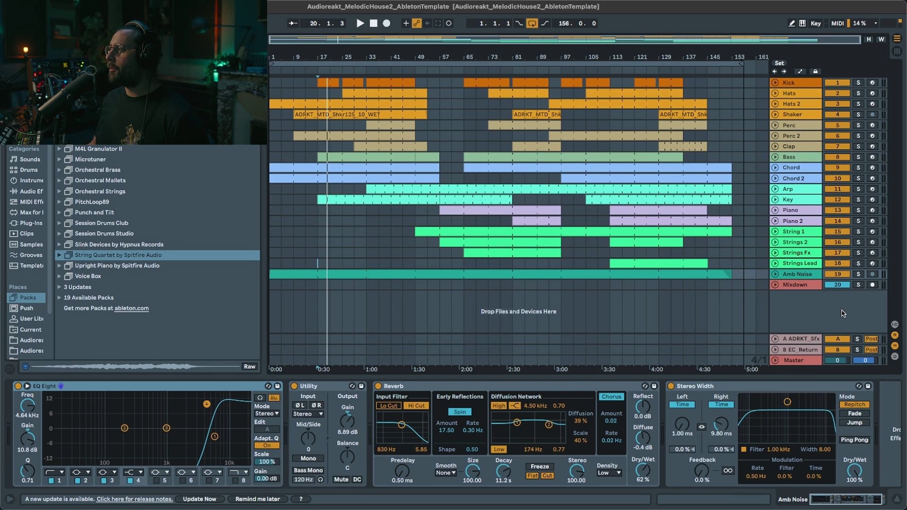
left_click(811, 286)
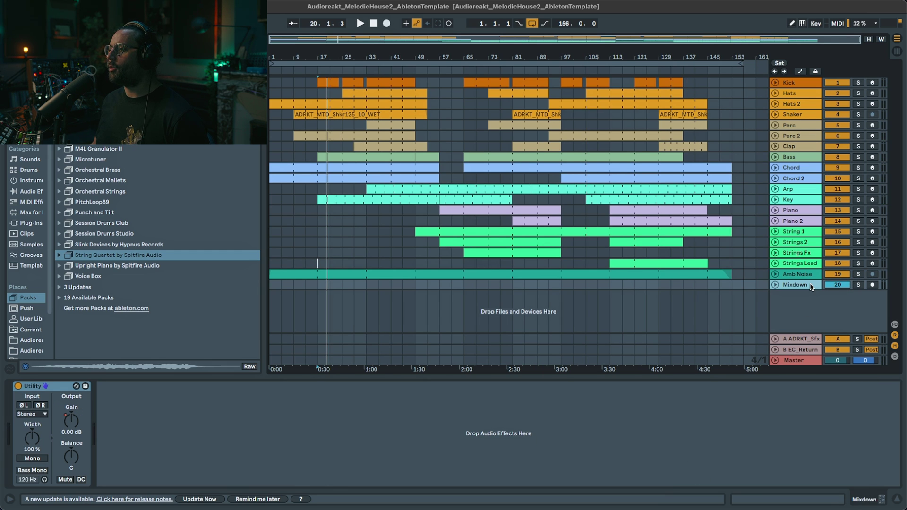
left_click(777, 285)
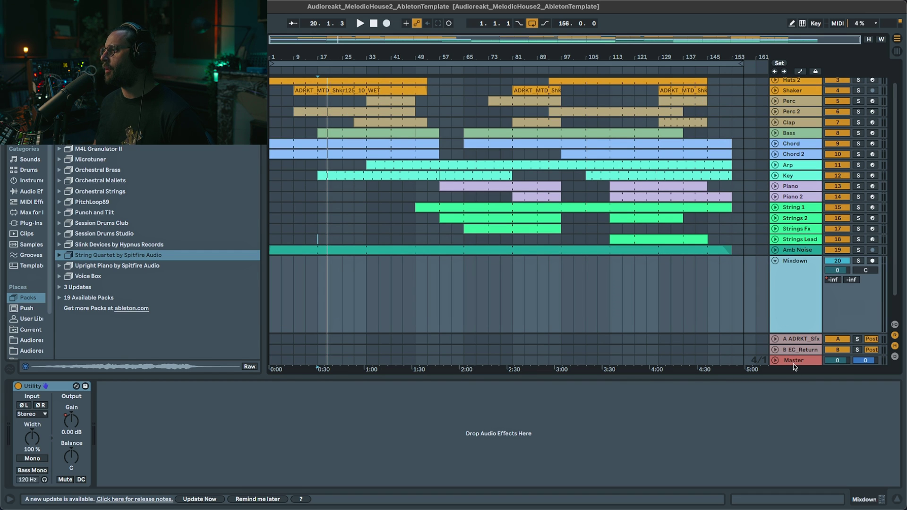
left_click(775, 260)
left_click(775, 285)
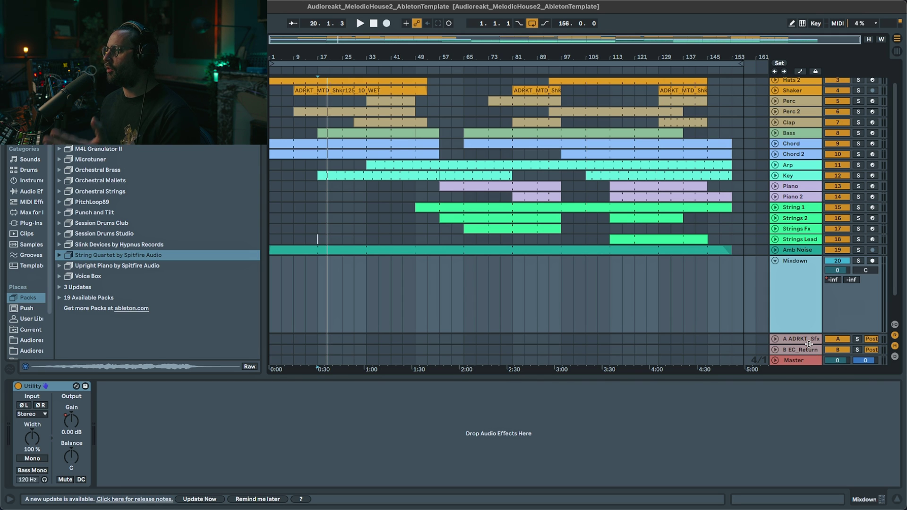
left_click(775, 260)
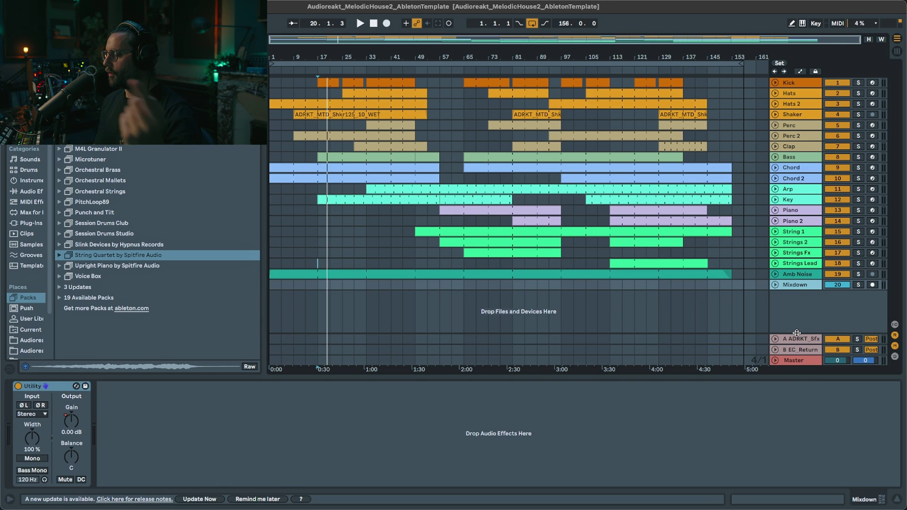
- Unfold the Mixdown track and the A ADRKT_Sfx return, and show the automation lanes with the input/output routing
left_click(796, 277)
left_click(795, 287)
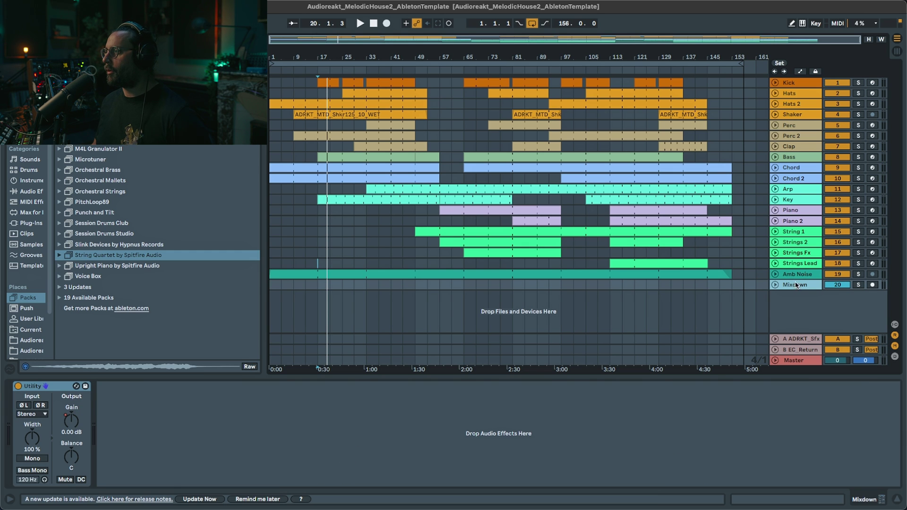
left_click(797, 277)
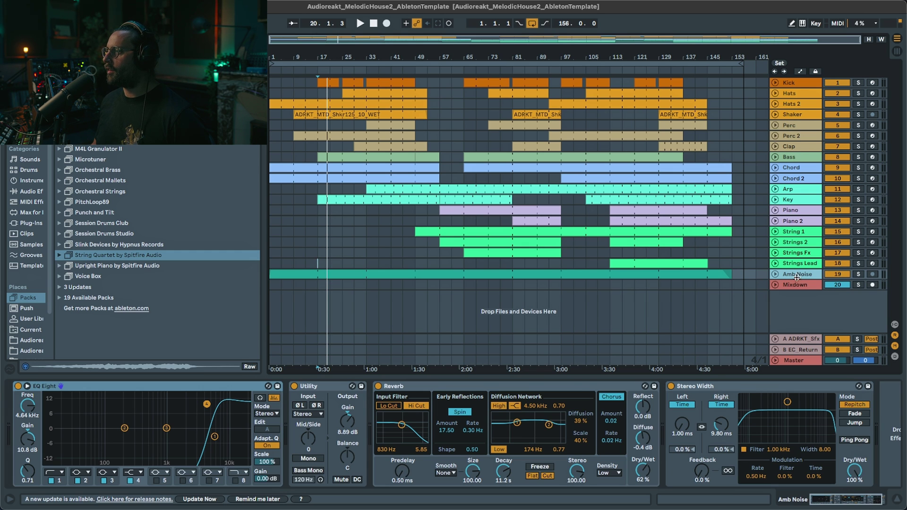
left_click(797, 285)
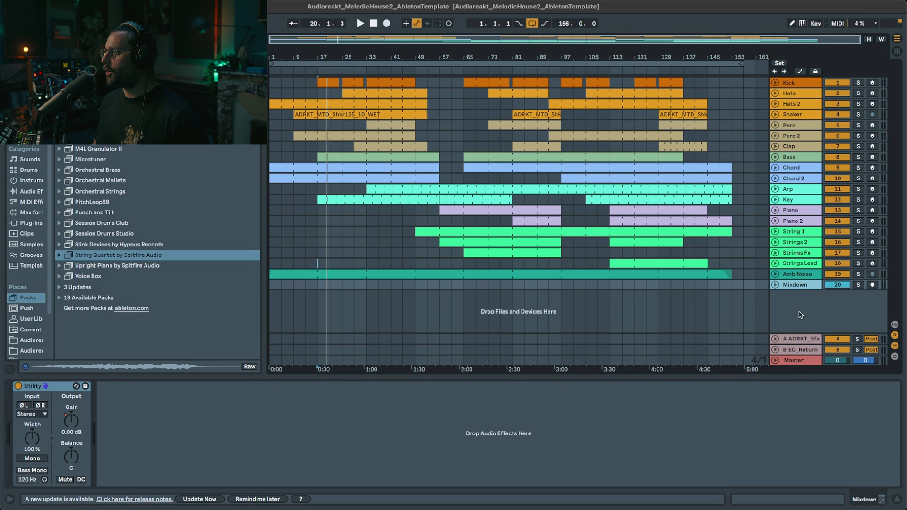
left_click(774, 286)
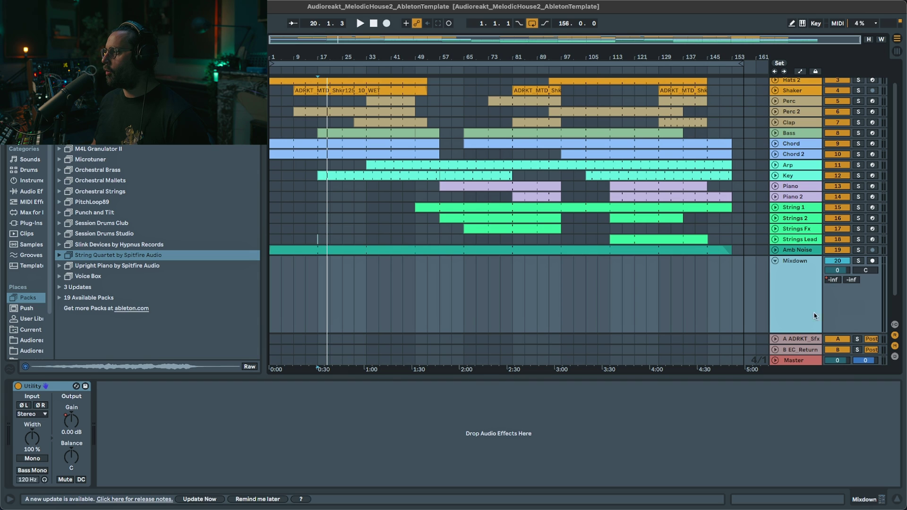
left_click(774, 339)
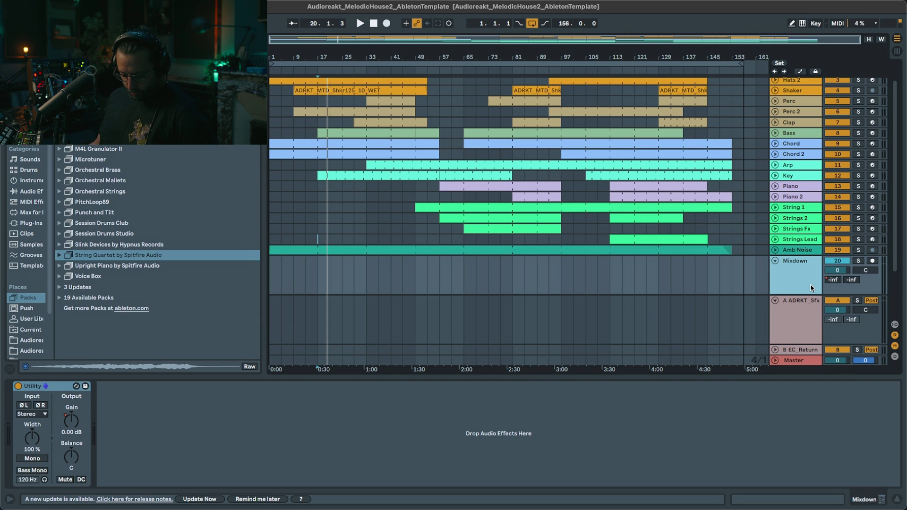
key("super+alt+i")
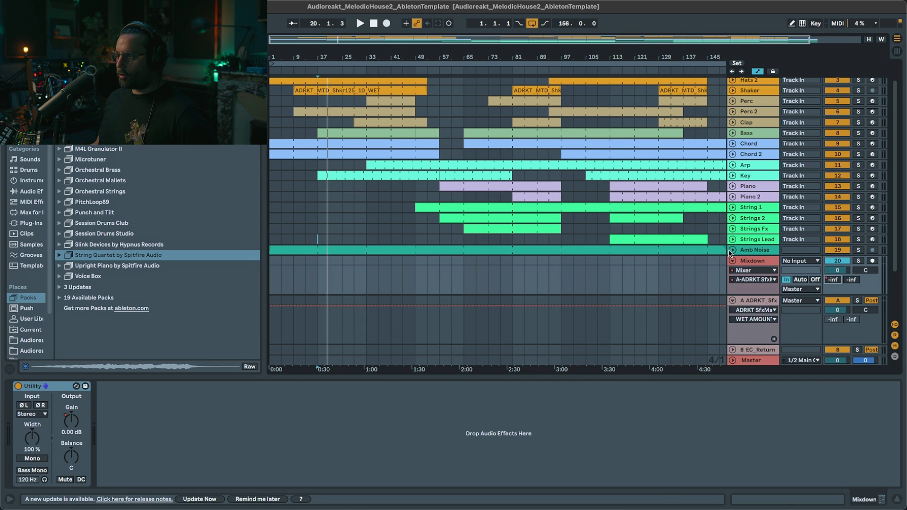
- Show the rack on the A ADRKT_Sfx return, opening and closing its device chain
left_click(761, 301)
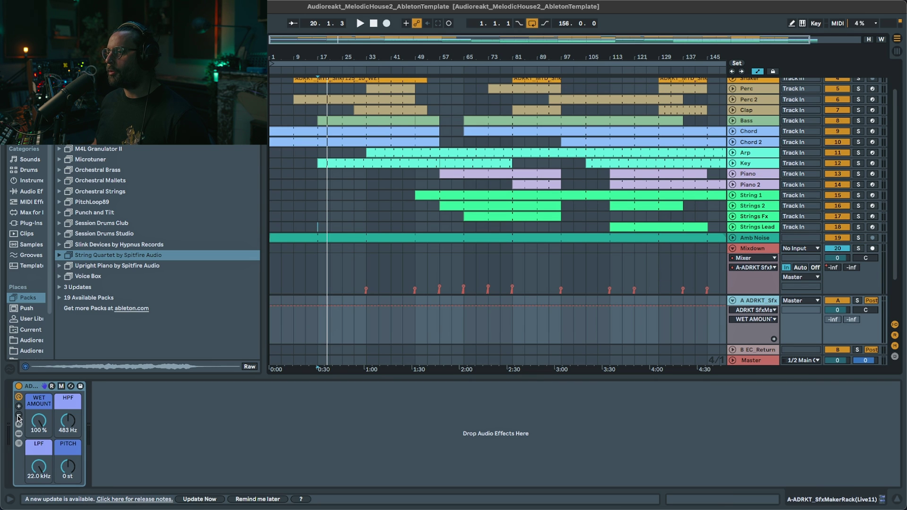
left_click(18, 435)
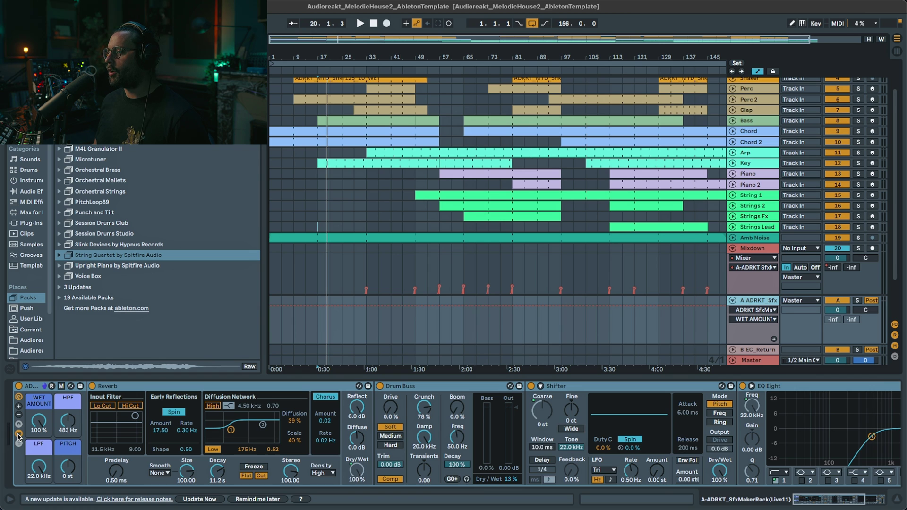
left_click(18, 435)
- Play the mix from bar 29 with the Mixdown track's send A automation shown, zoomed to bars 29 to 57
scroll(396, 257, "down", 3)
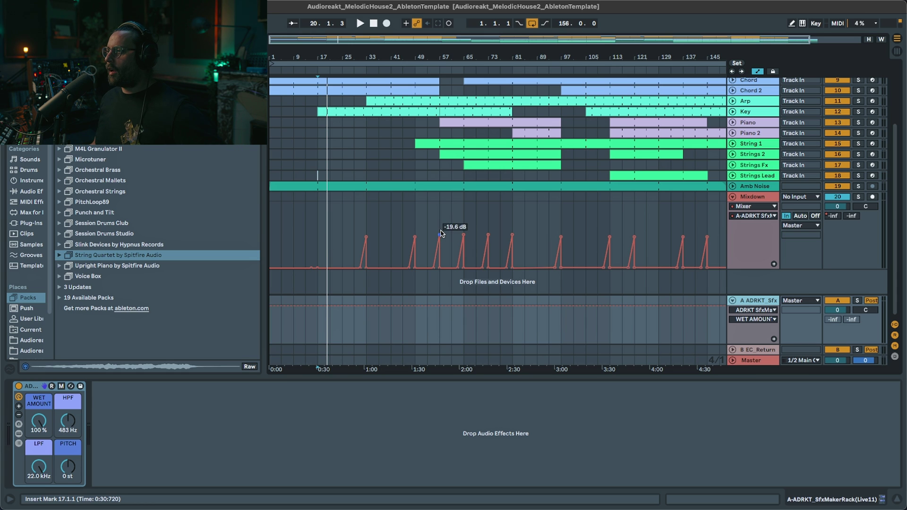
left_click(355, 217)
key("space")
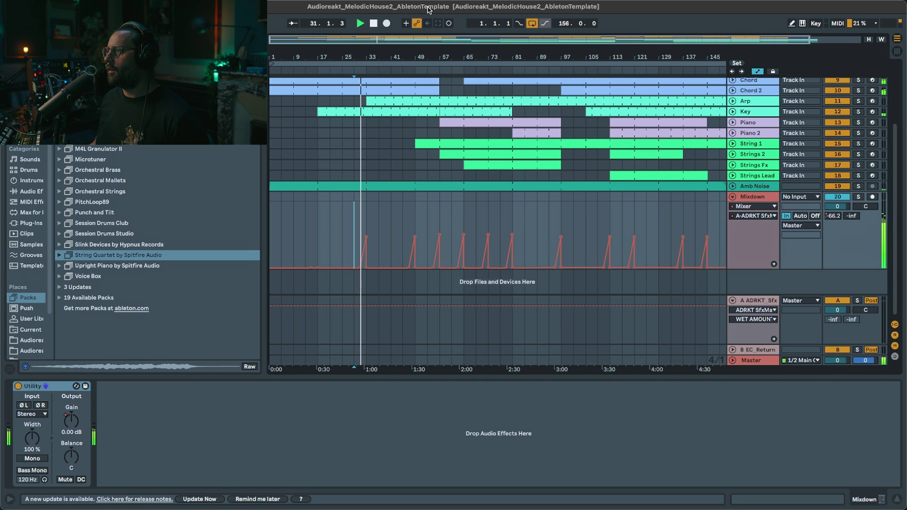
left_click_drag(378, 40, 398, 78)
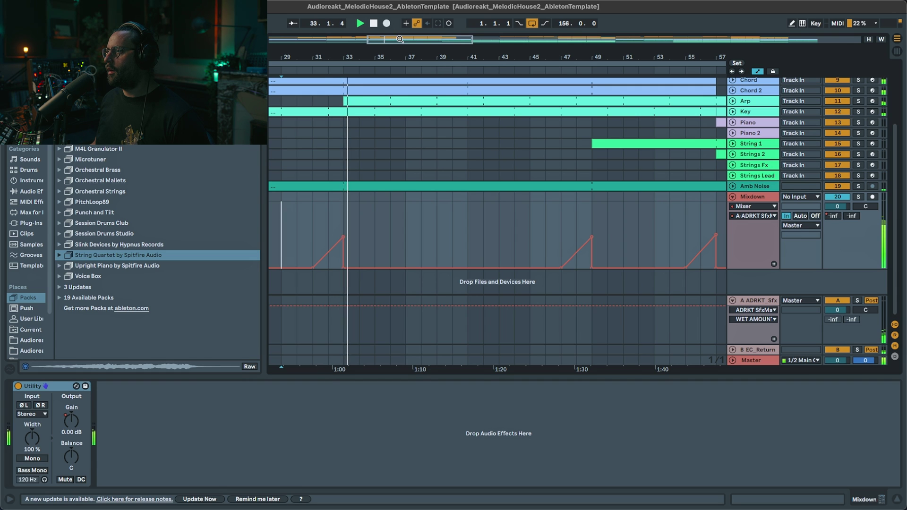
- Solo the A ADRKT_Sfx return, replay the send rise from bar 32, and turn the solo off
left_click(858, 301)
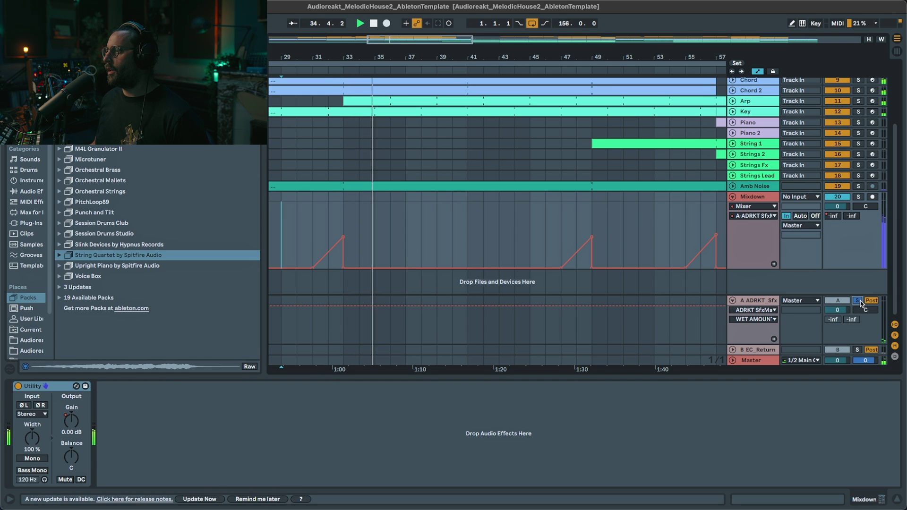
key("space")
left_click(329, 227)
key("space")
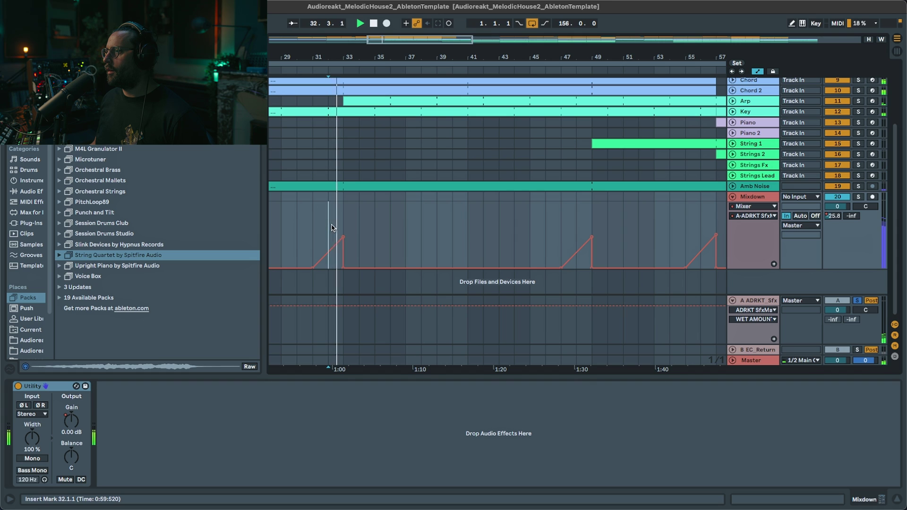
left_click(858, 301)
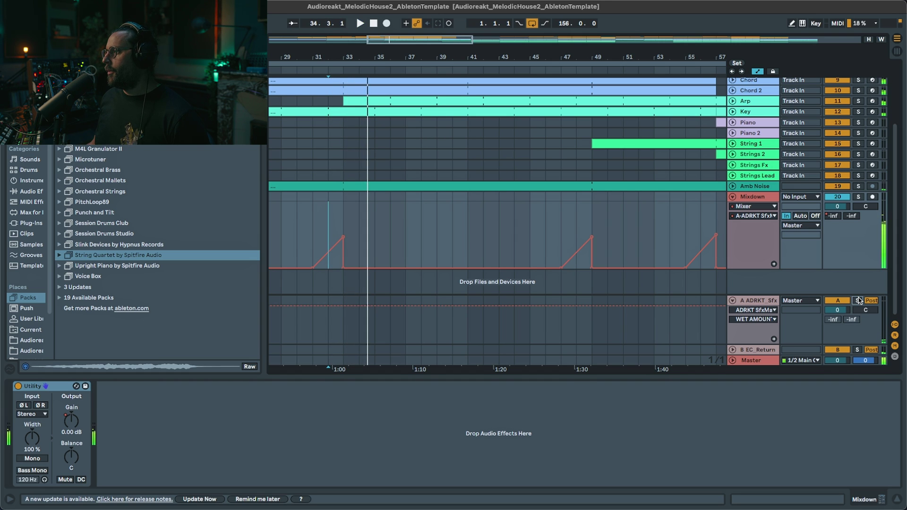
- Unfold the B EC_Return track, show the Key track's send B automation, and play from bar 31 with return B soloed
left_click(732, 350)
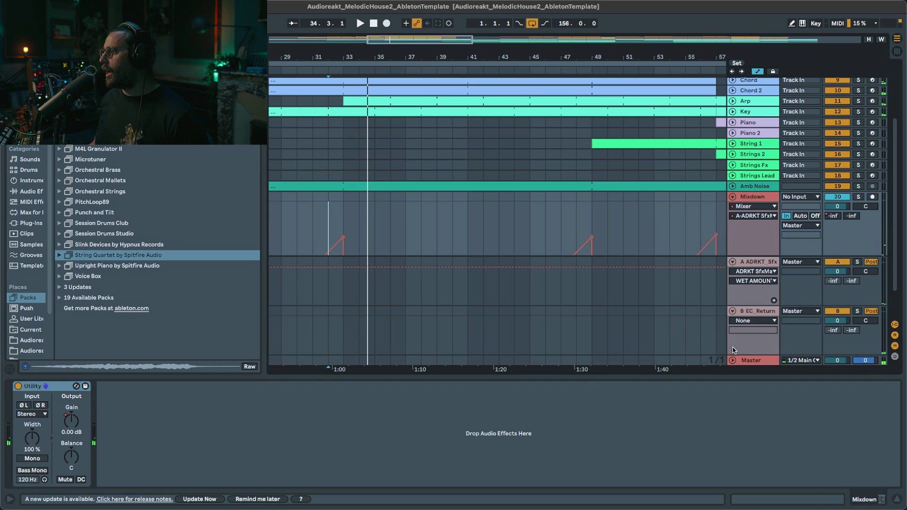
left_click(760, 312)
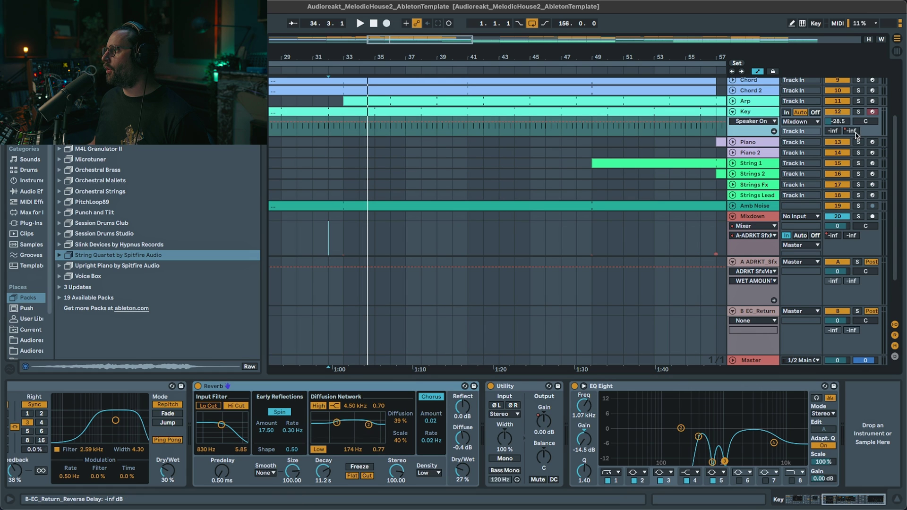
left_click(854, 131)
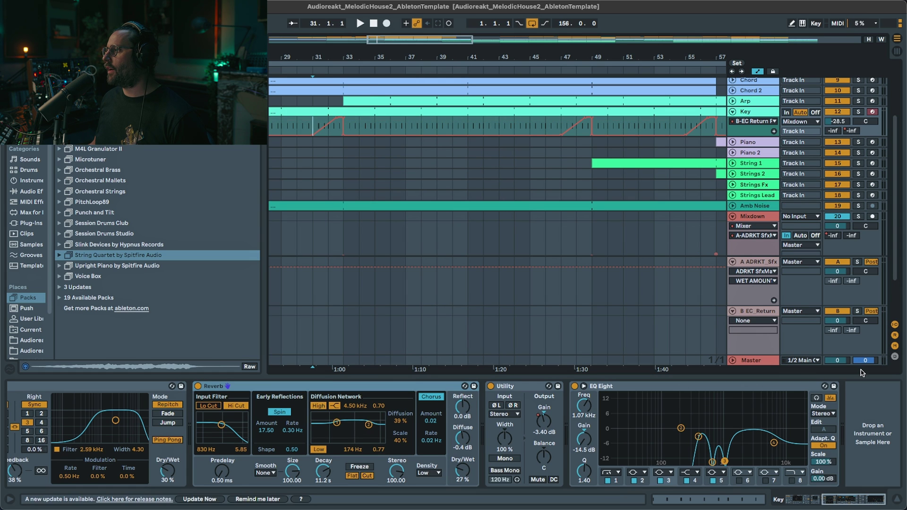
key("space")
left_click(857, 311)
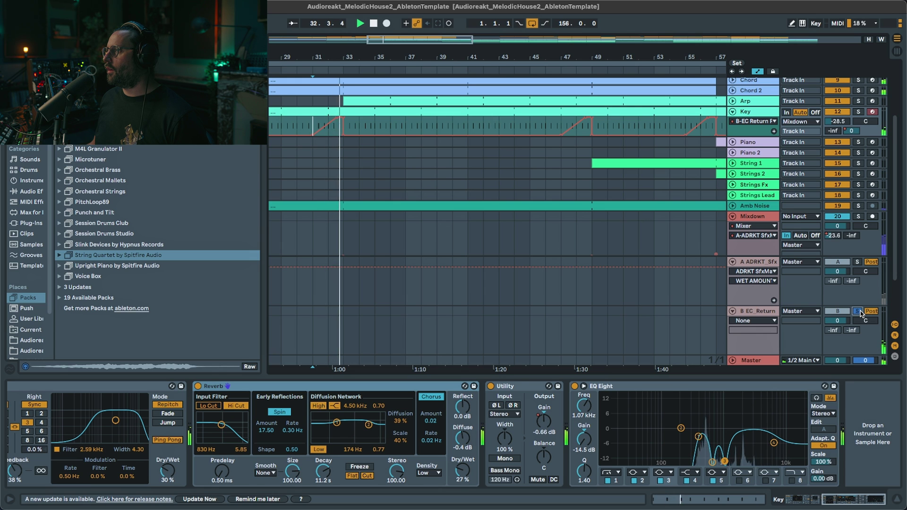
- Stop playback and show the B EC_Return device chain, selecting its Pitch Hack device
key("space")
left_click(745, 327)
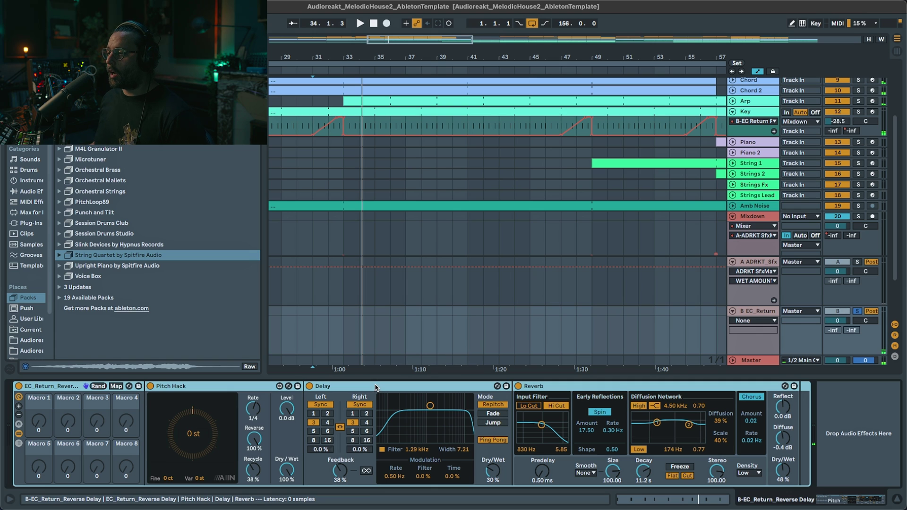
left_click(238, 388)
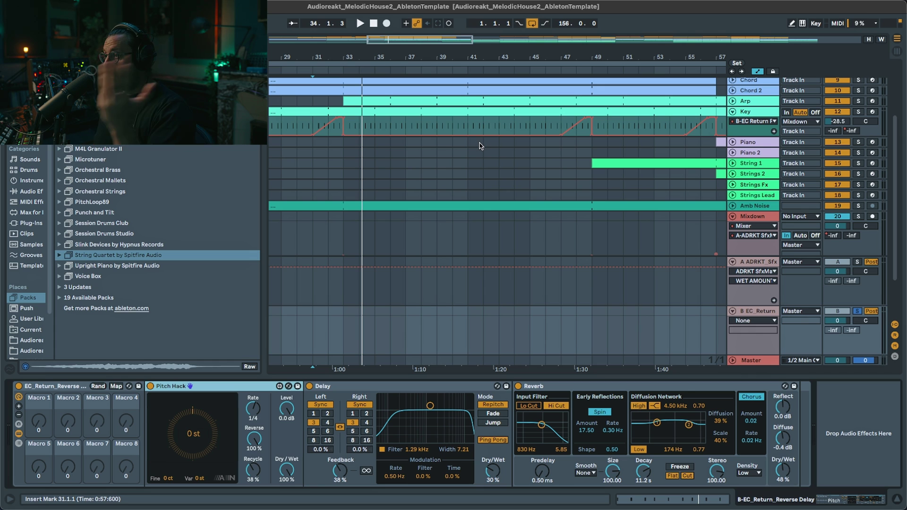
- Unfold the Arp track, play from bar 56 with the B EC_Return solo on, turn the solo off, and stop playback
left_click(733, 112)
left_click(733, 112)
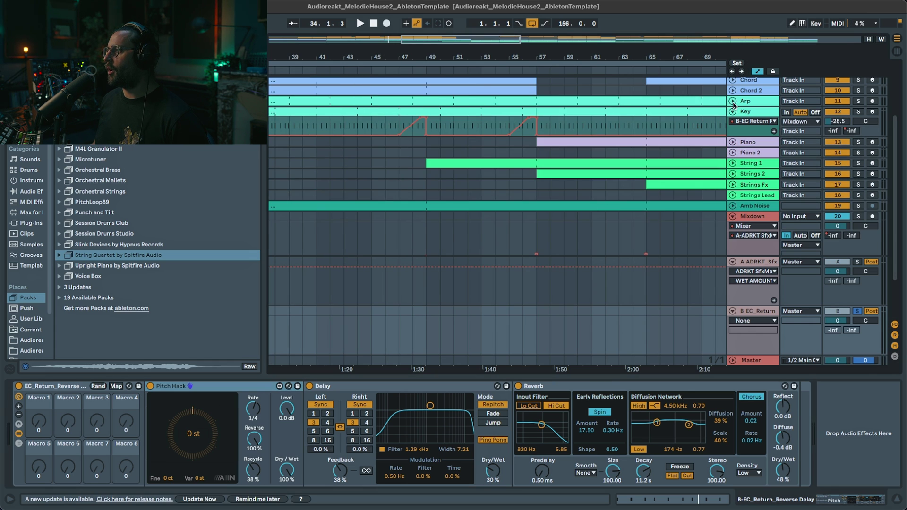
left_click(733, 102)
left_click(522, 144)
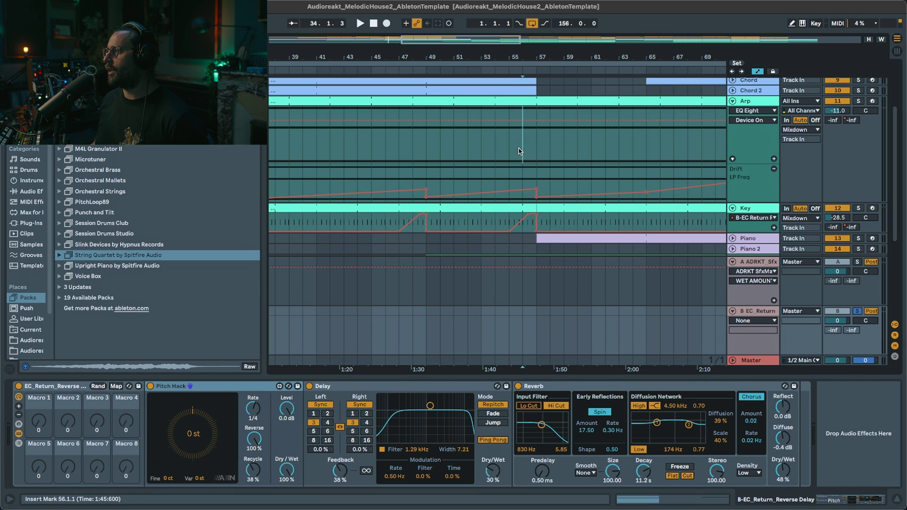
key("space")
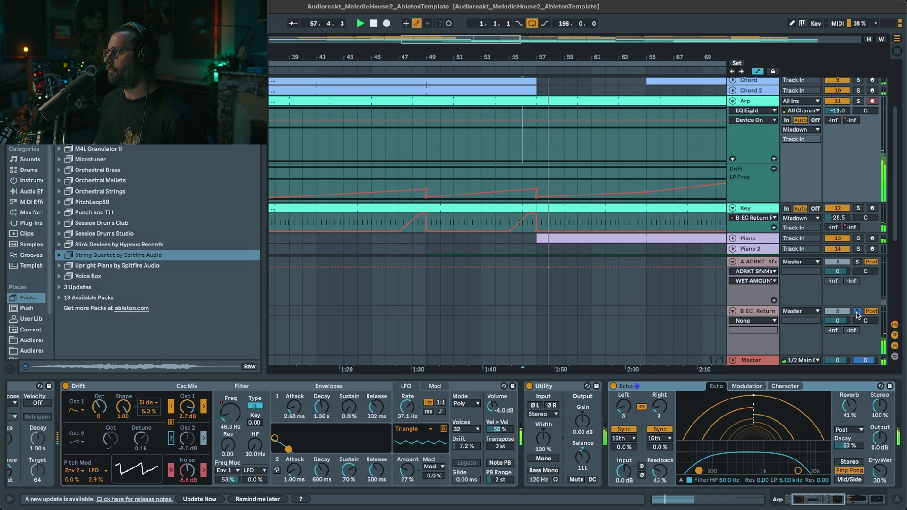
key("space")
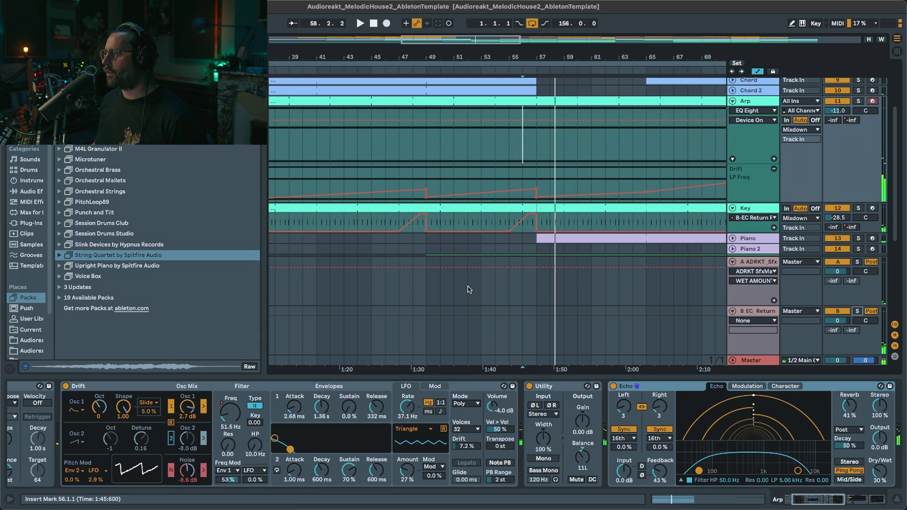
- Play from bar 54, switching the B EC_Return solo on and off to compare the reverse delay with the full mix
left_click(495, 291)
key("space")
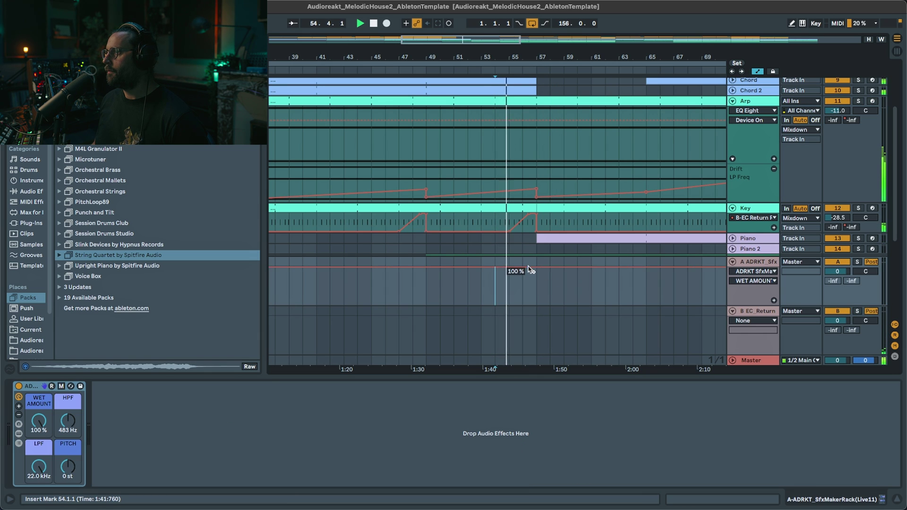
left_click(858, 312)
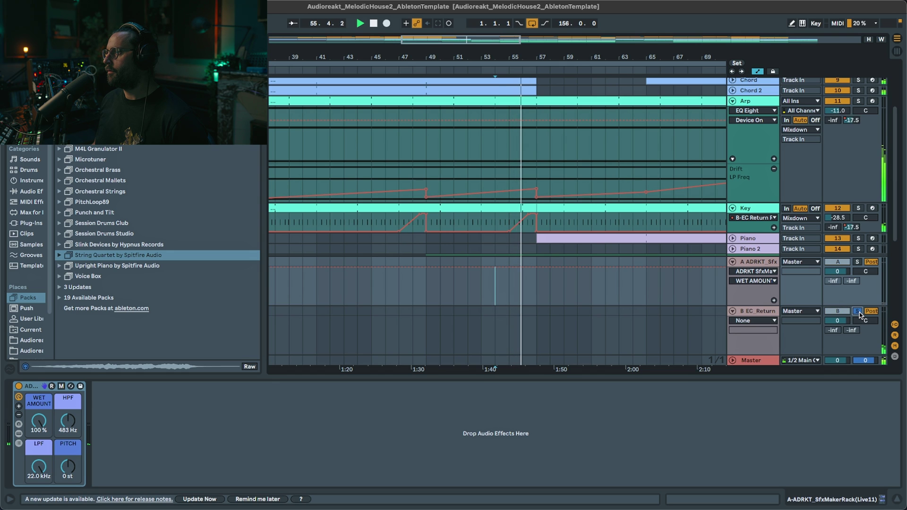
left_click(859, 311)
left_click(860, 314)
left_click(859, 312)
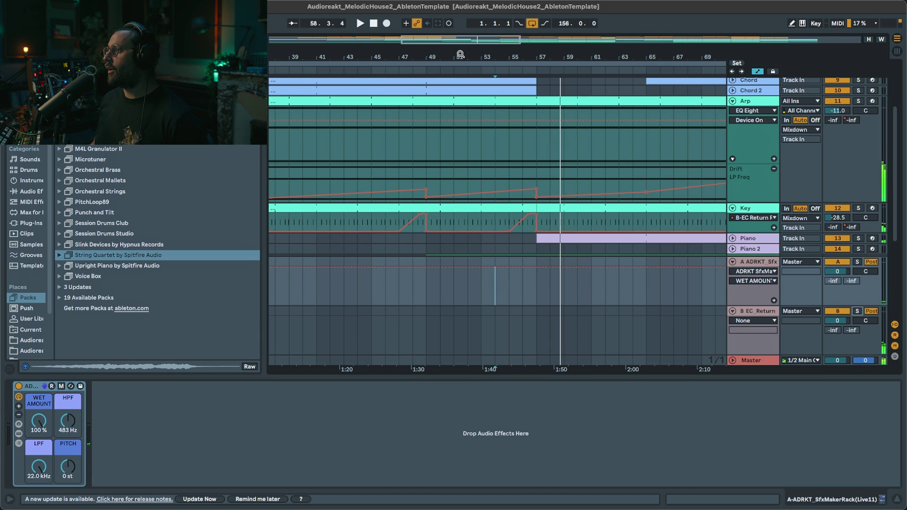
- Fold the Arp, Key, Mixdown and both return tracks, and fit the whole arrangement in view
double_click(461, 54)
left_click(733, 101)
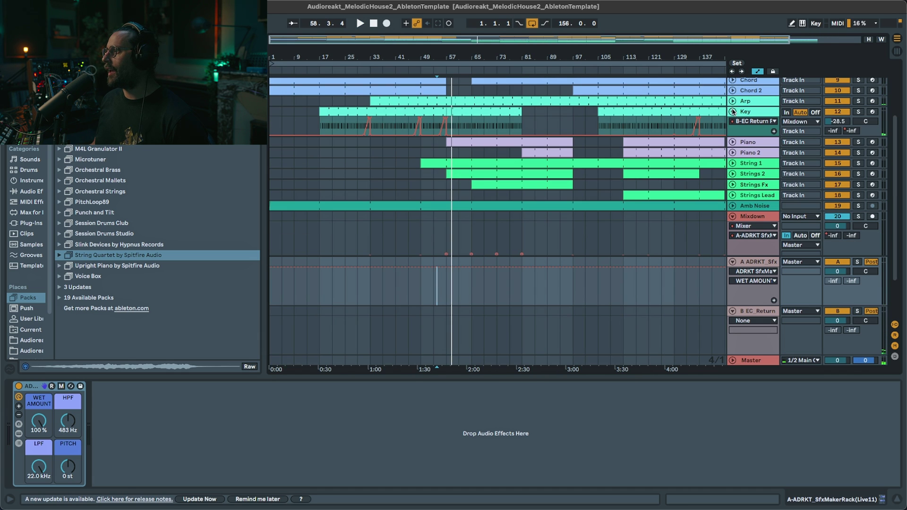
left_click(733, 111)
left_click(732, 197)
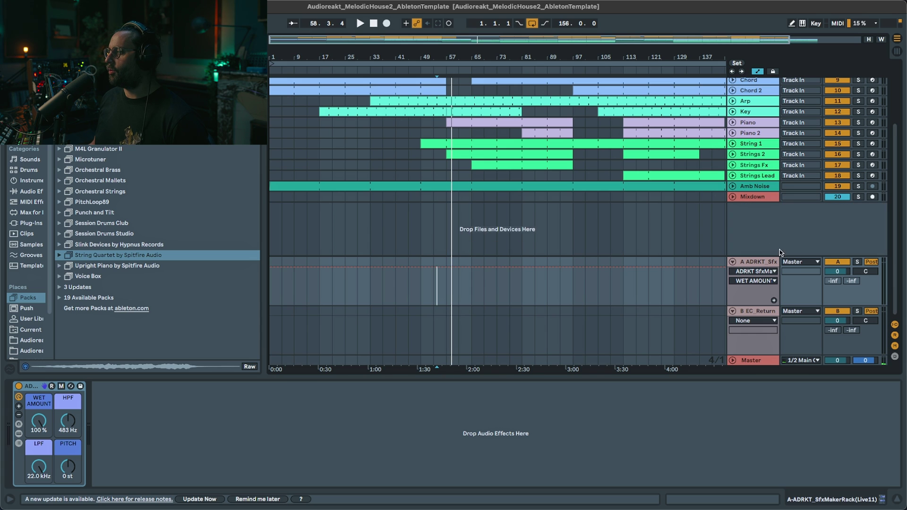
left_click(733, 262)
left_click(733, 311)
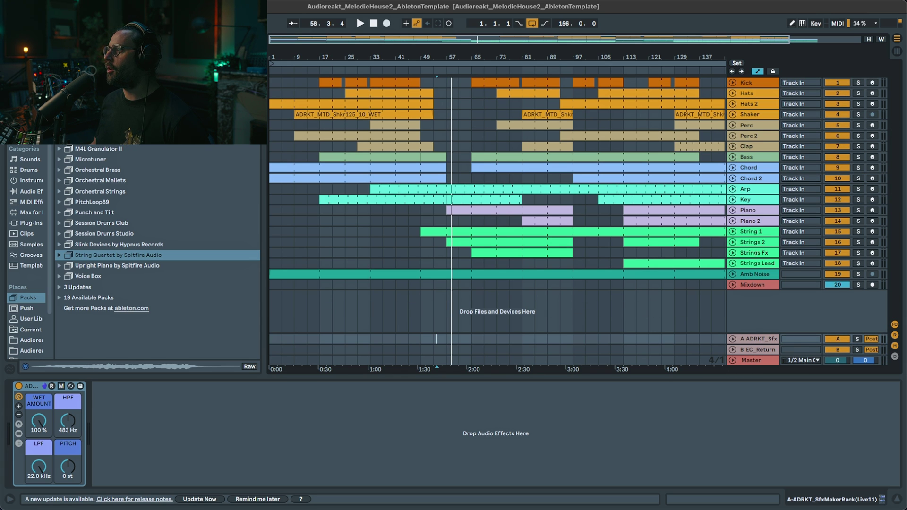
left_click_drag(486, 41, 486, 30)
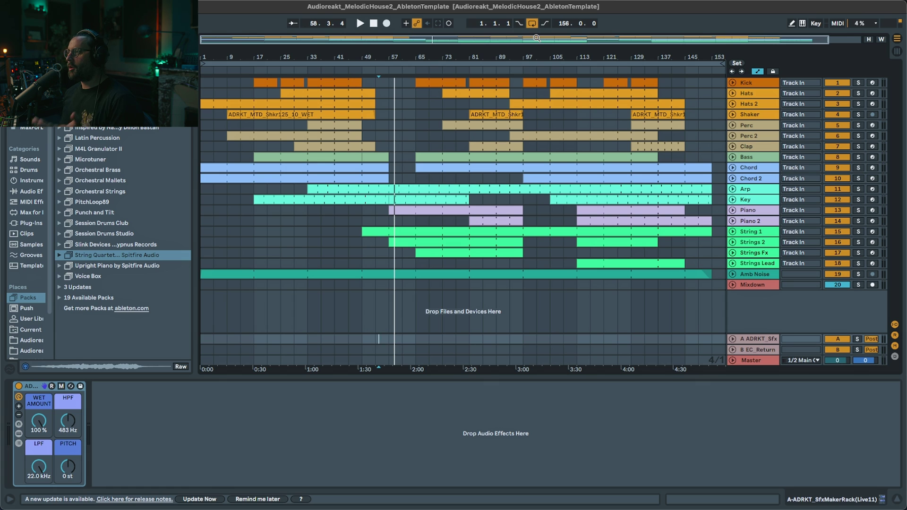